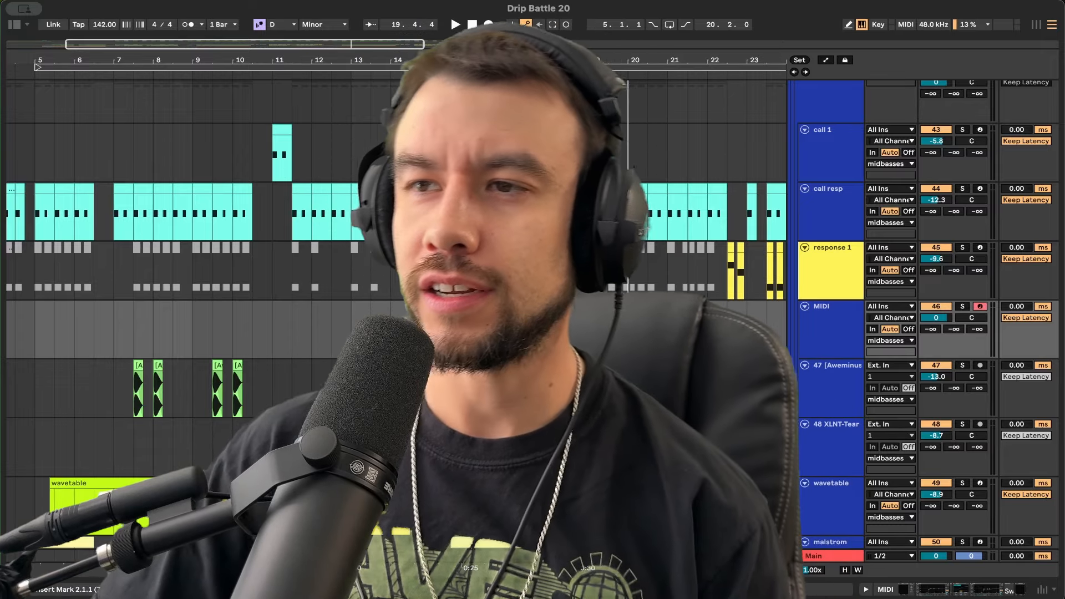
# - Open the response 1 track's device chain and fold its EQ Eight, OTT and Saturator devices, leaving Serum selected
pyautogui.doubleClick(815, 274)
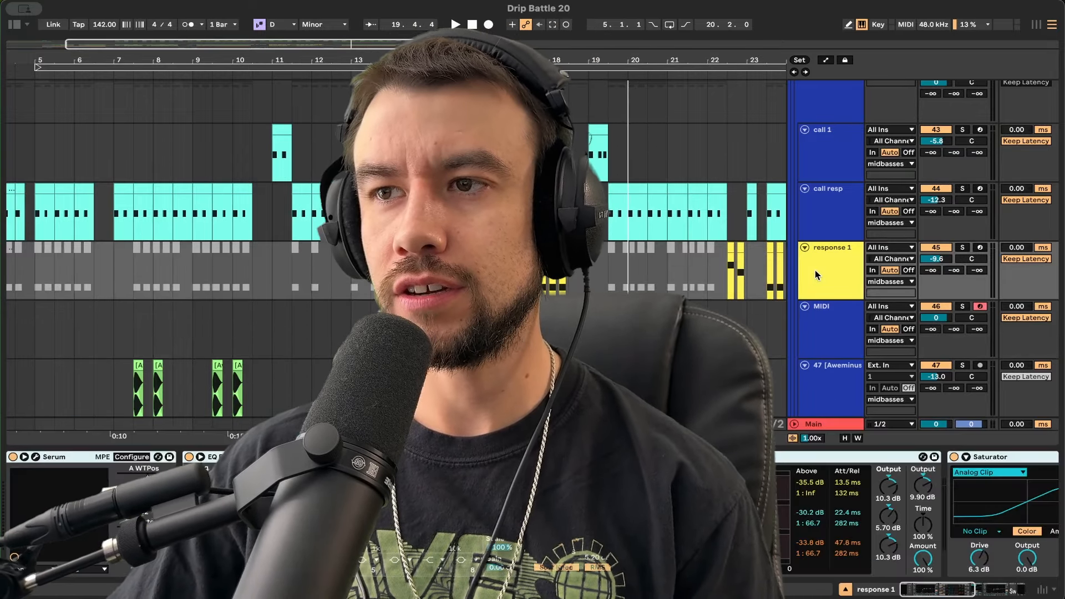
pyautogui.doubleClick(312, 456)
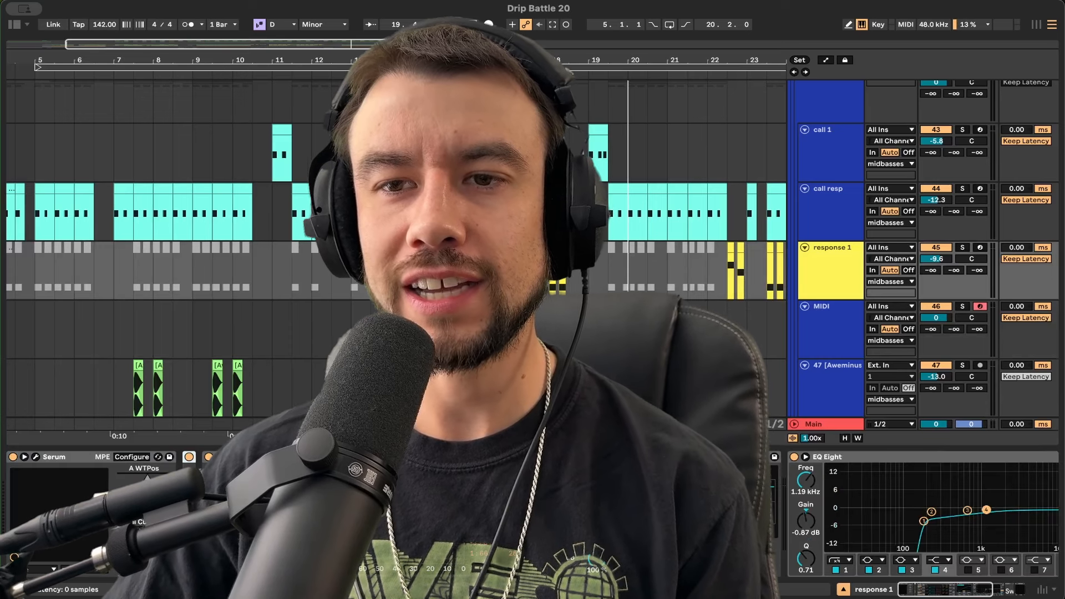
pyautogui.doubleClick(313, 456)
pyautogui.doubleClick(329, 456)
pyautogui.doubleClick(331, 456)
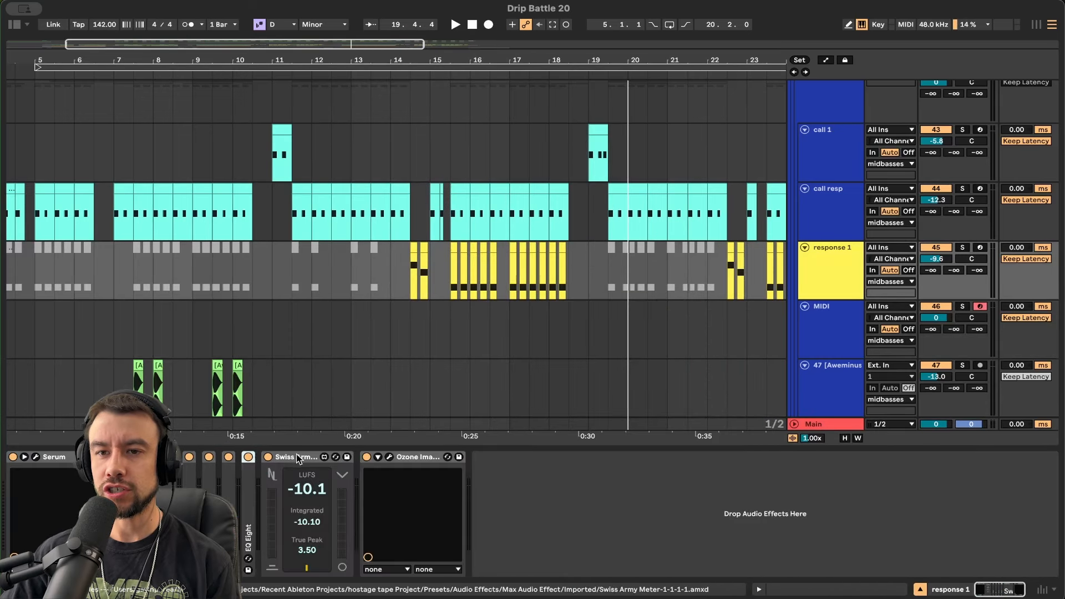
pyautogui.click(55, 458)
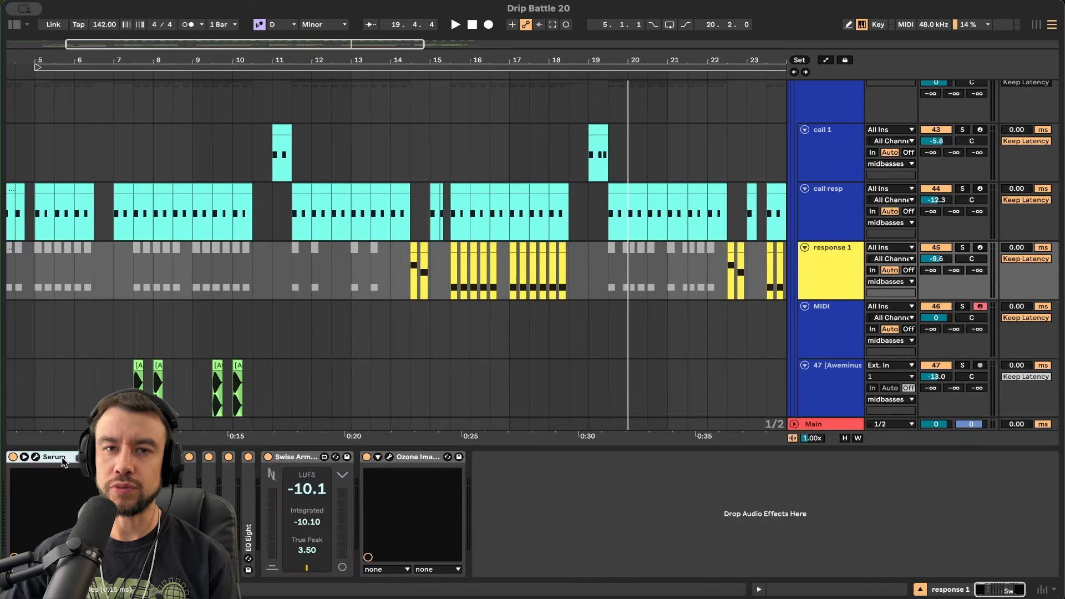
# - Solo the response 1 track and play its yellow clips from after bar 15
pyautogui.click(963, 247)
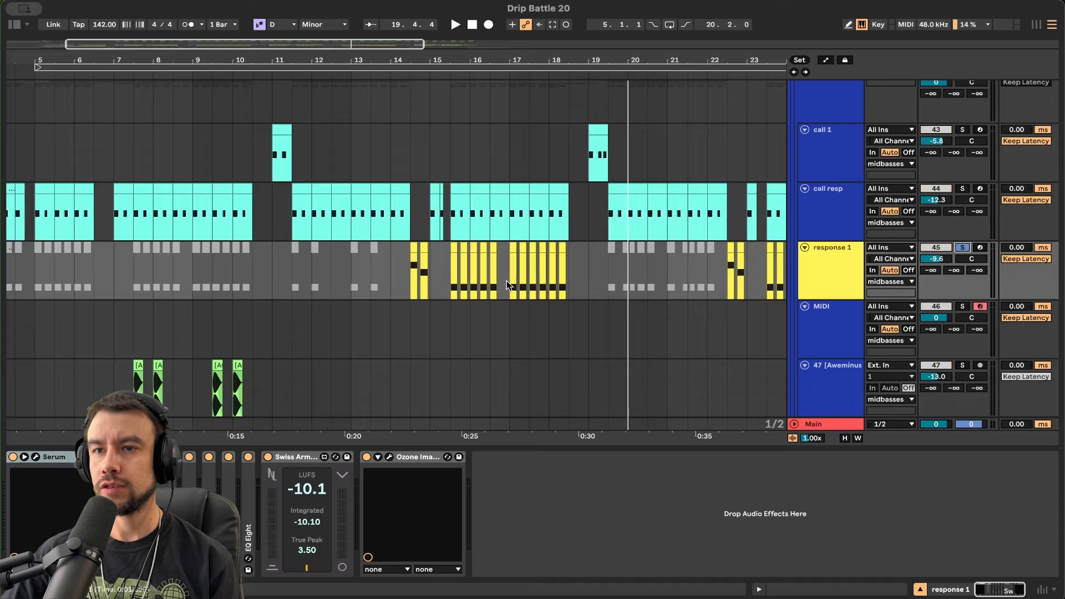
pyautogui.click(448, 284)
pyautogui.press('space')
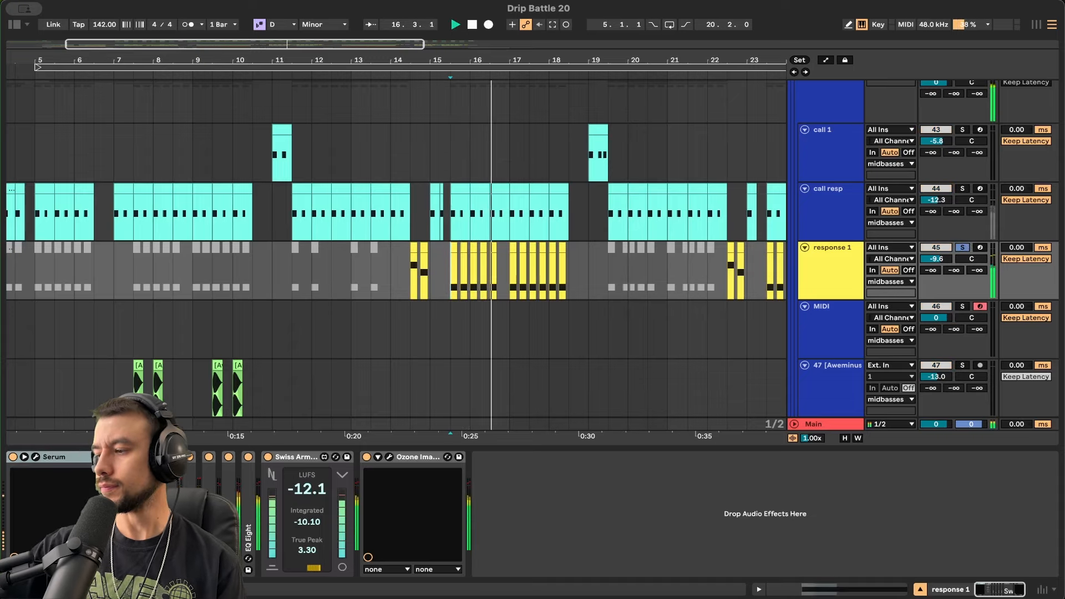
pyautogui.press('space')
# - Show the automation lanes and listen to the response 1 clips against their Serum filter cutoff automation
pyautogui.press('a')
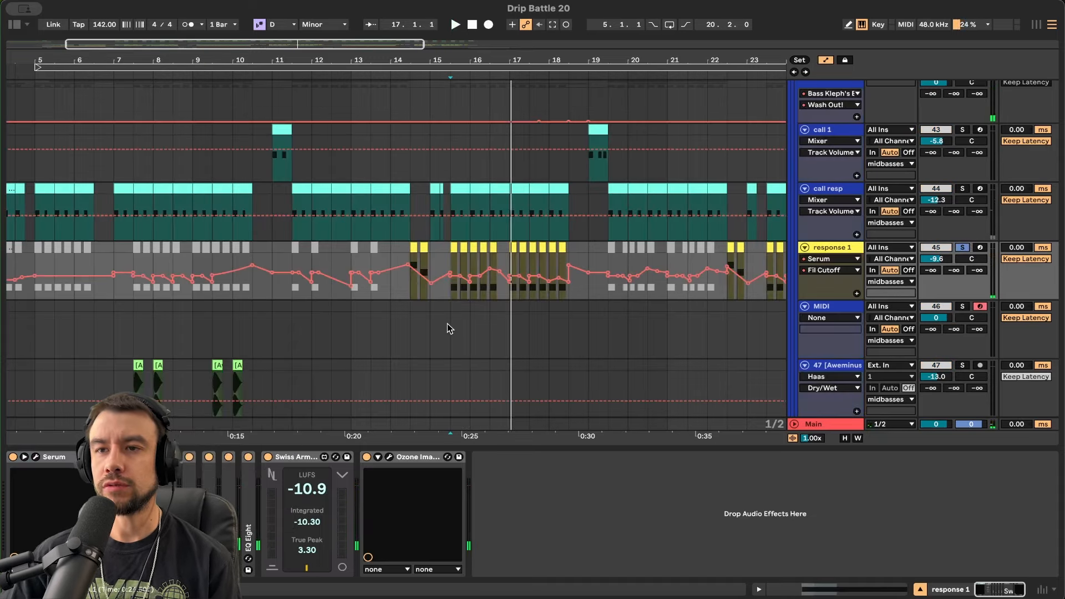
pyautogui.hscroll(5, 448, 325)
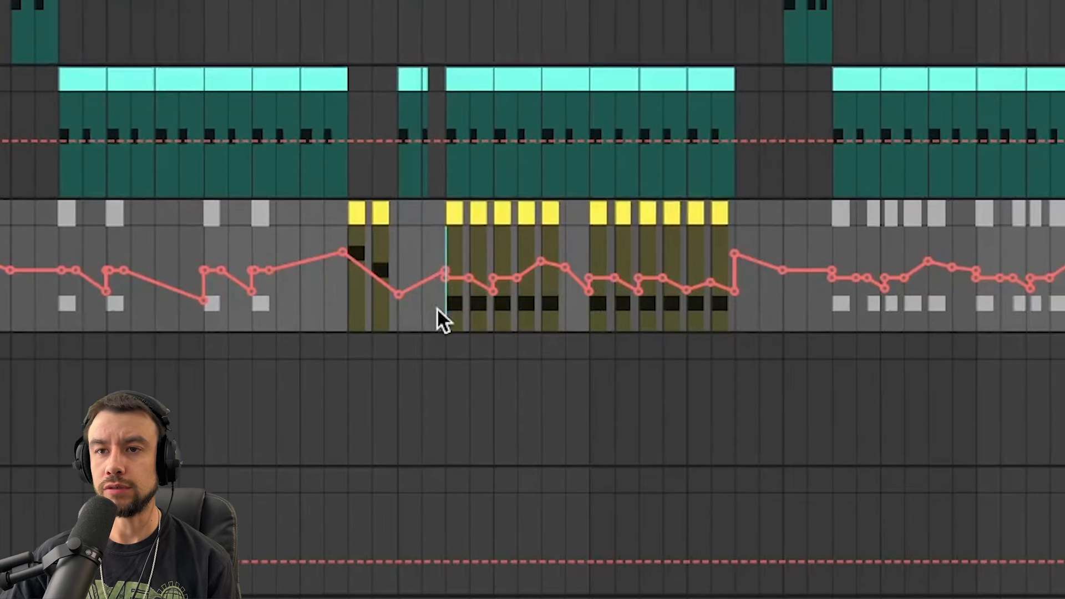
pyautogui.press('space')
pyautogui.scroll(2, 674, 319)
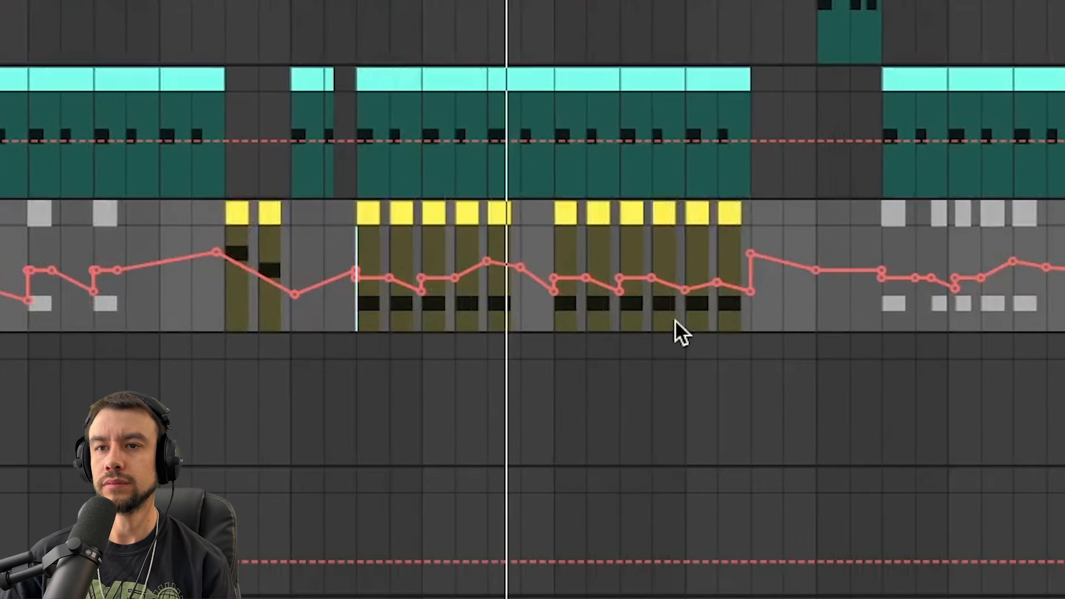
pyautogui.scroll(-1, 675, 320)
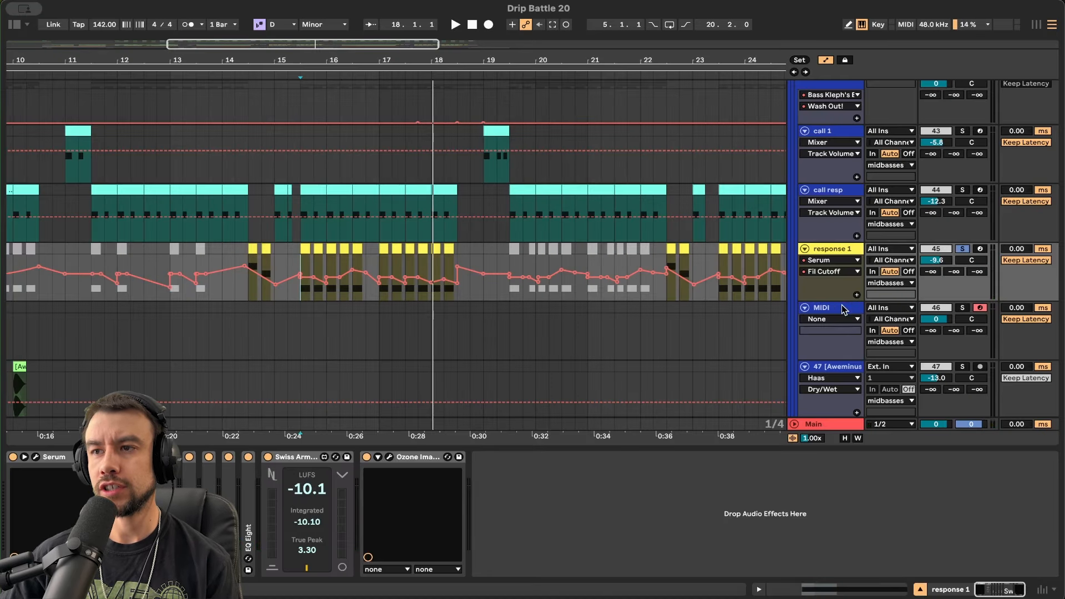
# - Show the MIDI track's device chain and unfold its OTT device
pyautogui.click(841, 308)
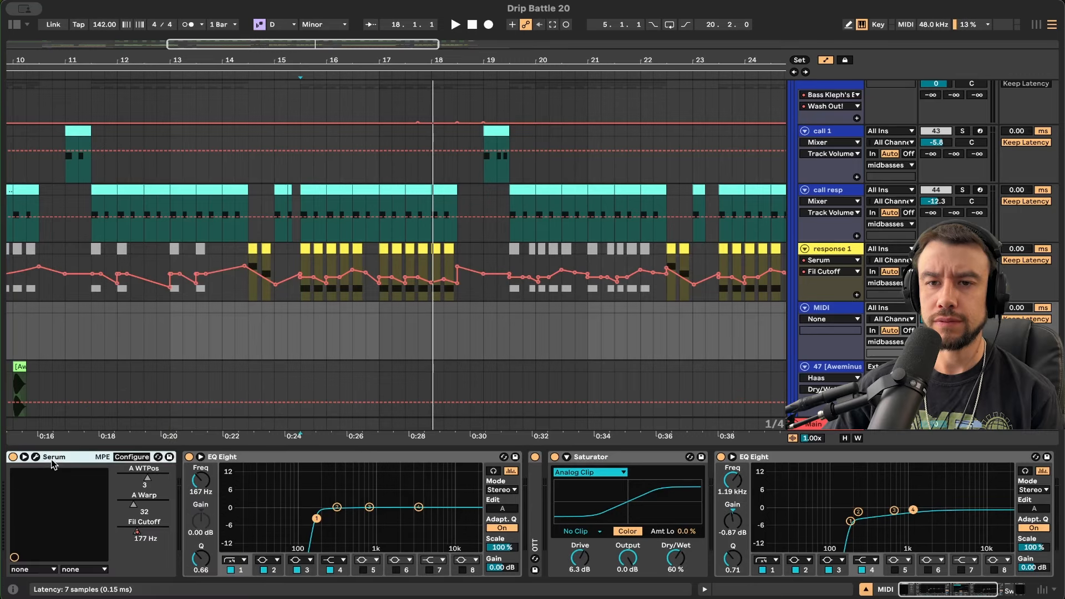
pyautogui.click(275, 454)
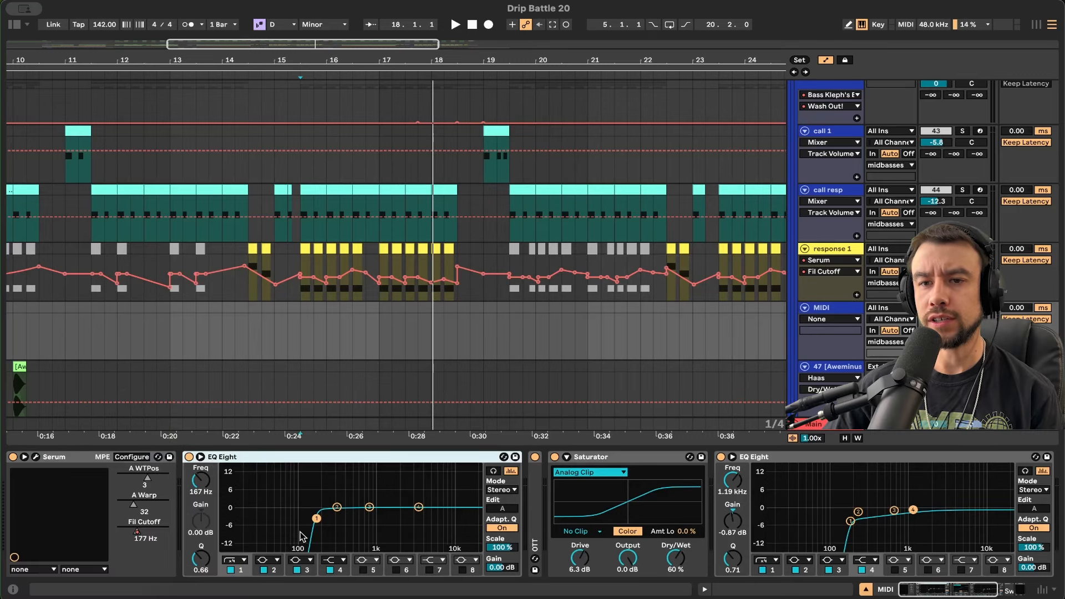
pyautogui.hscroll(5, 354, 481)
pyautogui.doubleClick(254, 497)
pyautogui.hscroll(3, 257, 499)
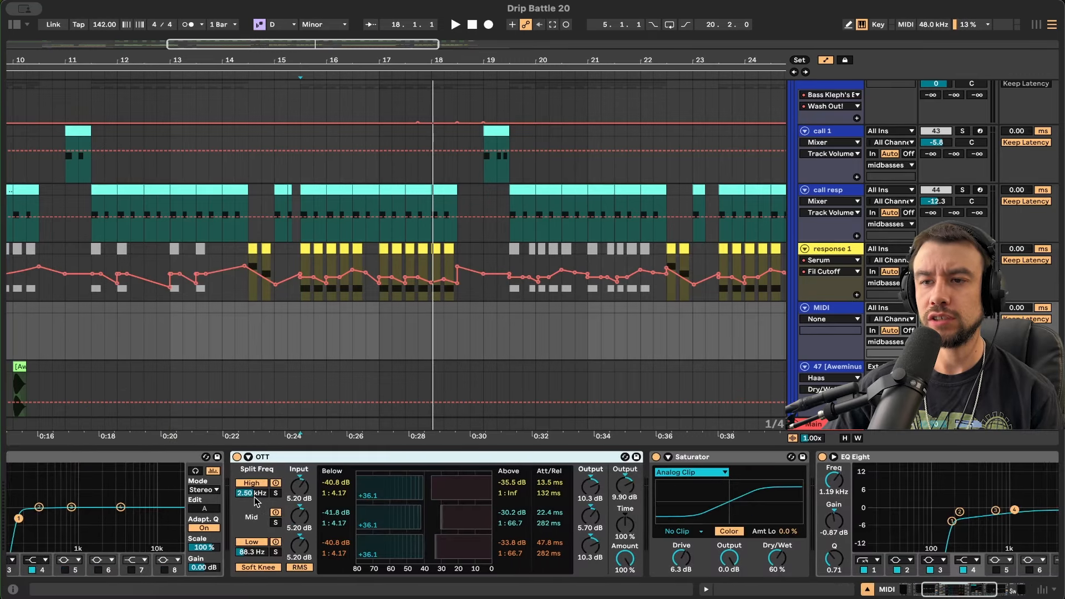
# - Review the OTT master output and the Saturator's drive settings on the MIDI track
pyautogui.click(489, 483)
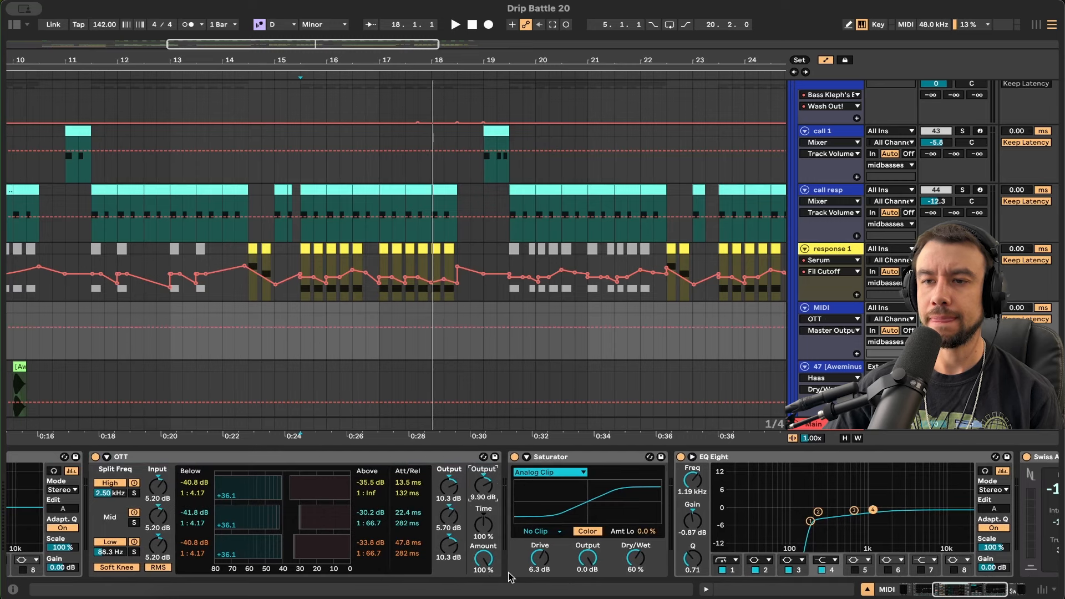
pyautogui.hscroll(3, 510, 577)
pyautogui.click(419, 472)
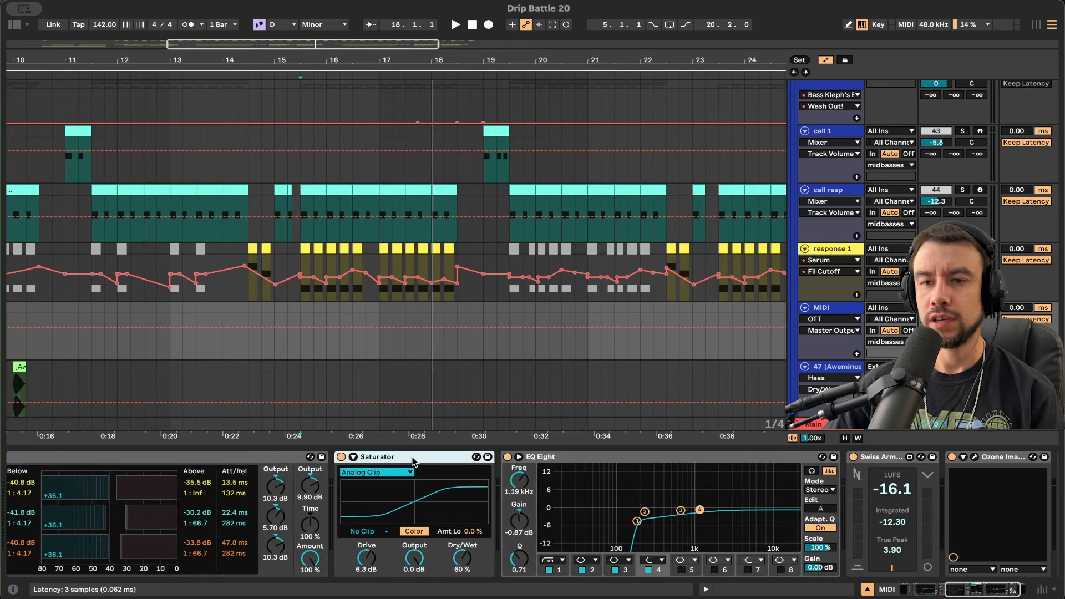
pyautogui.click(460, 559)
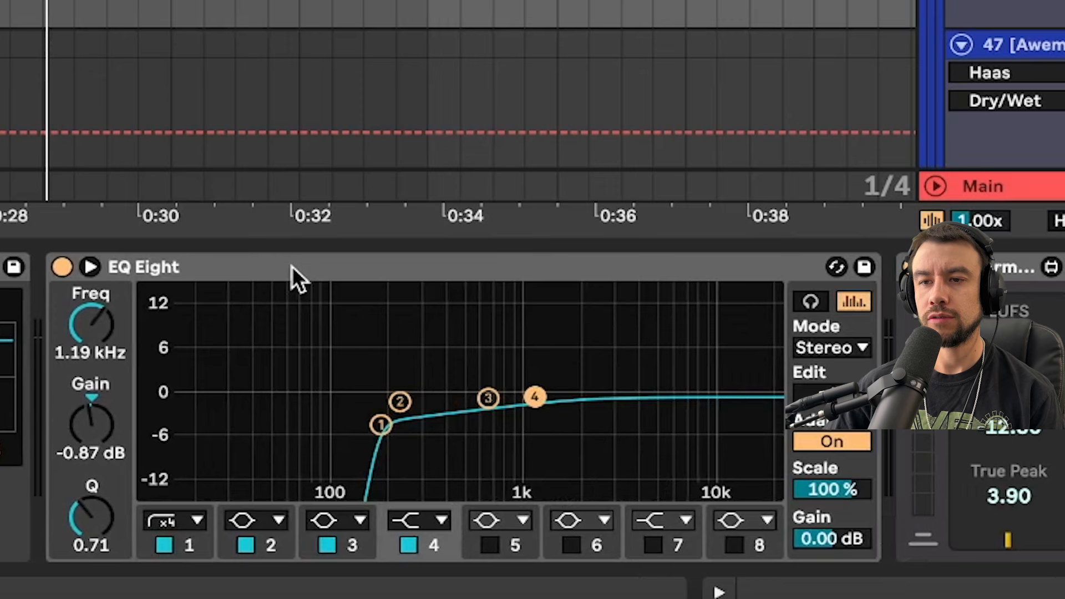
# - Examine bands 1, 2 and 4 of the EQ Eight that follows the Saturator
pyautogui.click(657, 569)
pyautogui.click(379, 425)
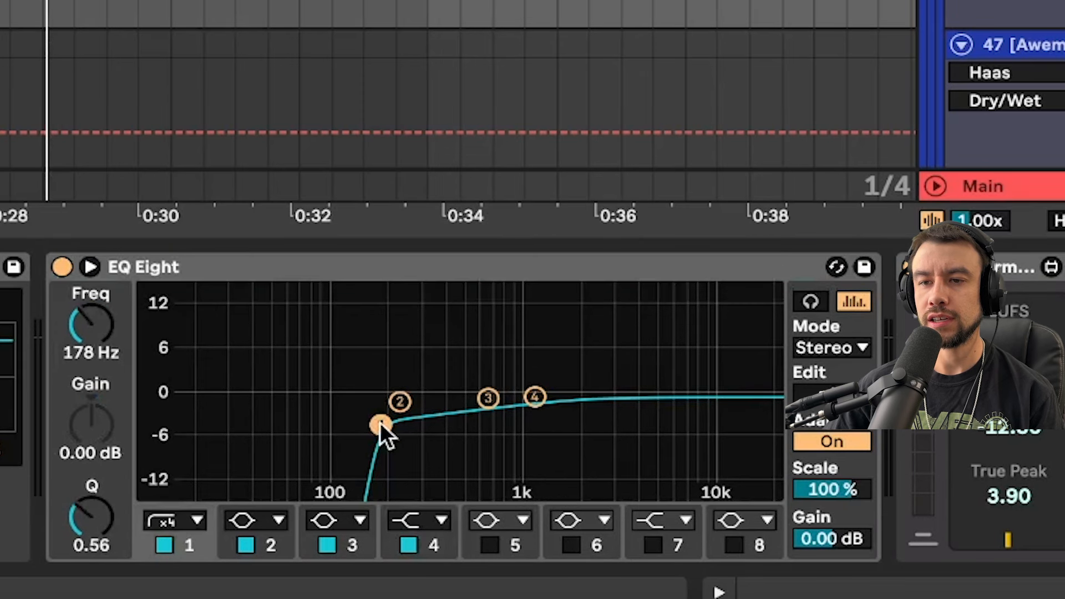
pyautogui.click(399, 401)
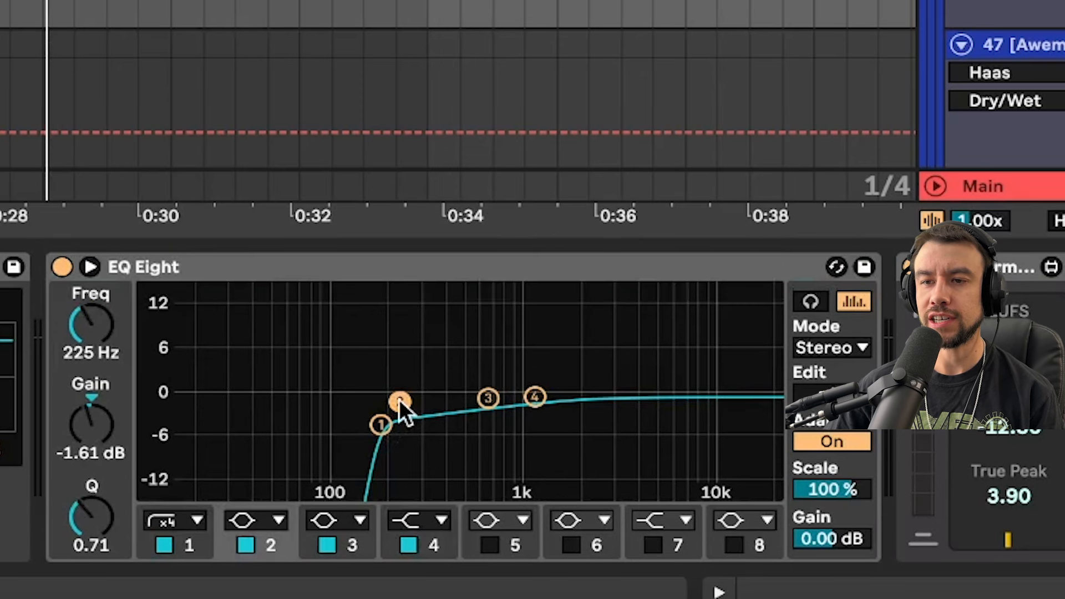
pyautogui.click(382, 426)
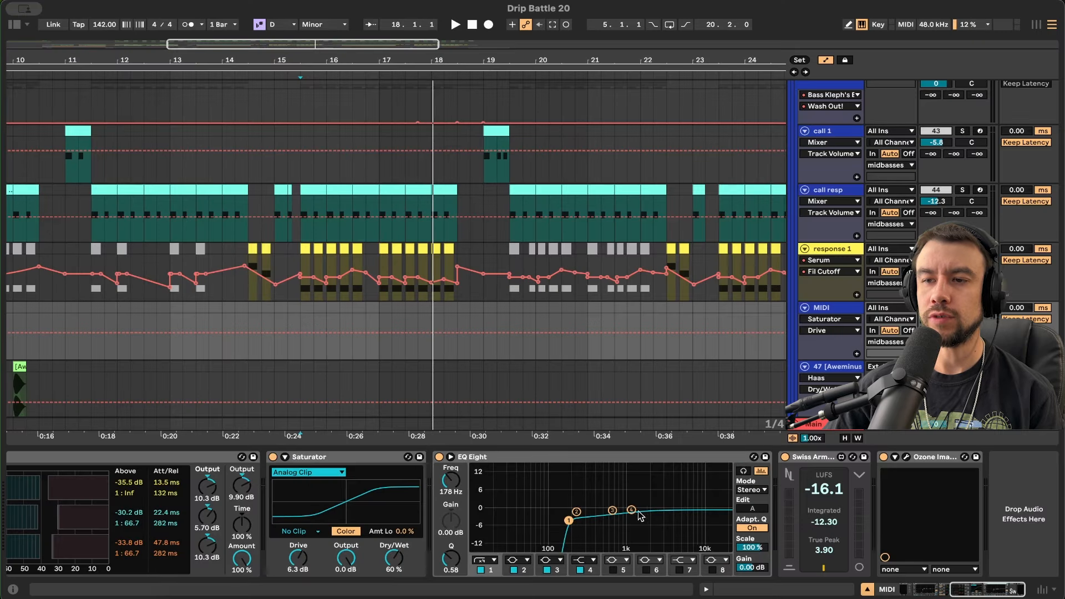
pyautogui.click(632, 511)
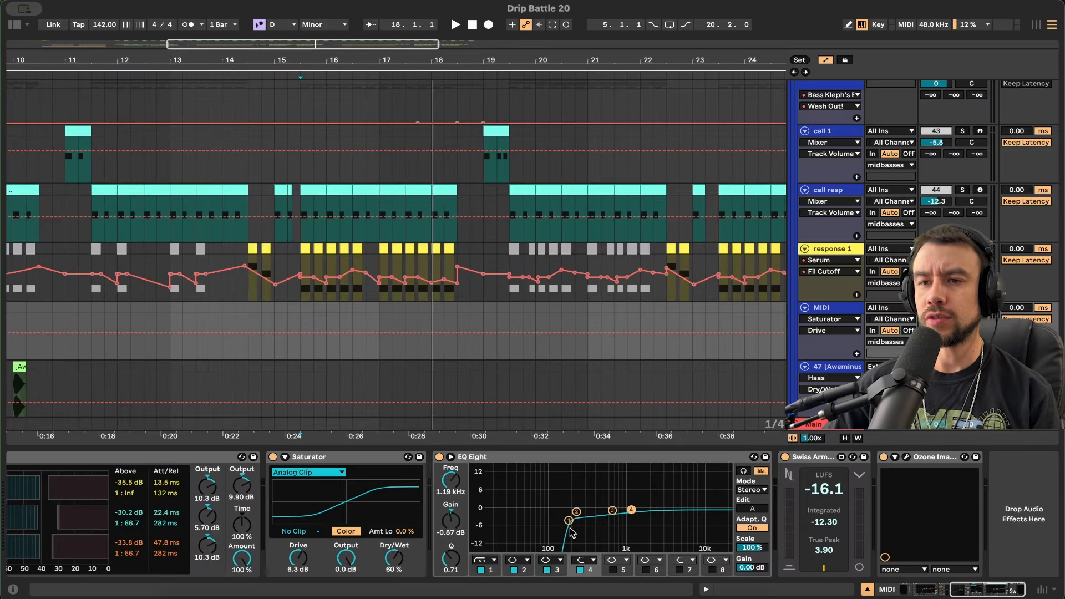
# - Rename the EQ Eight after the Saturator to "diff dep on song" and briefly play the arrangement
pyautogui.scroll(-3, 575, 359)
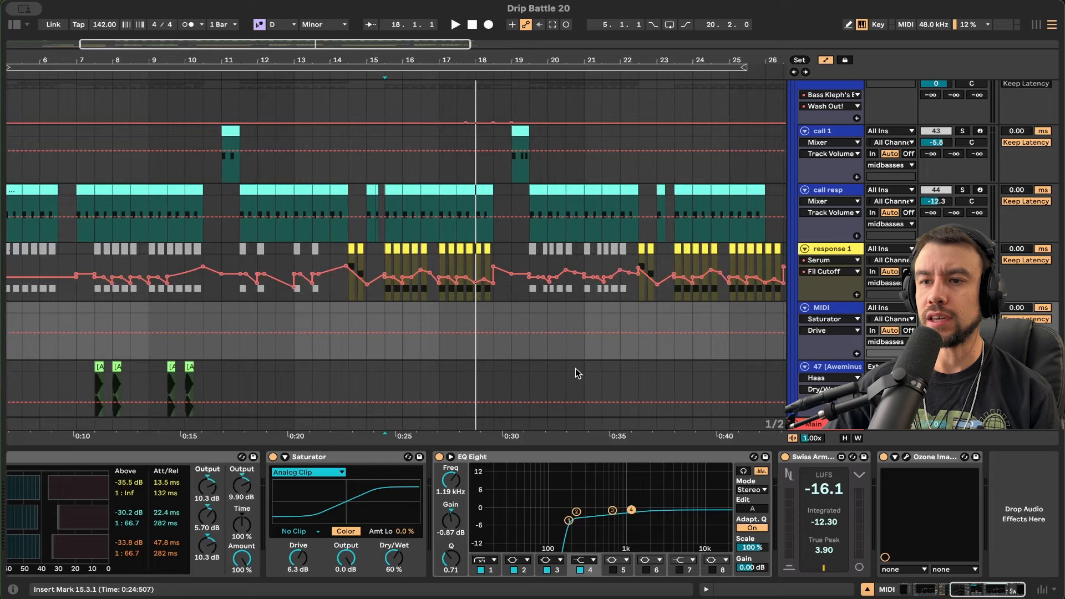
pyautogui.click(526, 461)
pyautogui.write('diff')
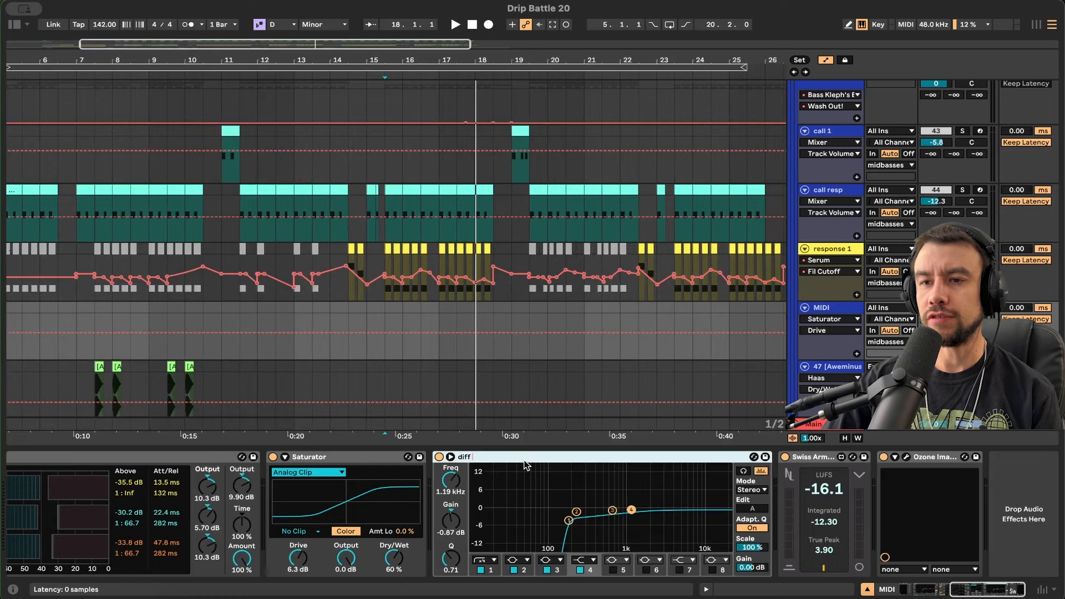
pyautogui.write(' dep on song')
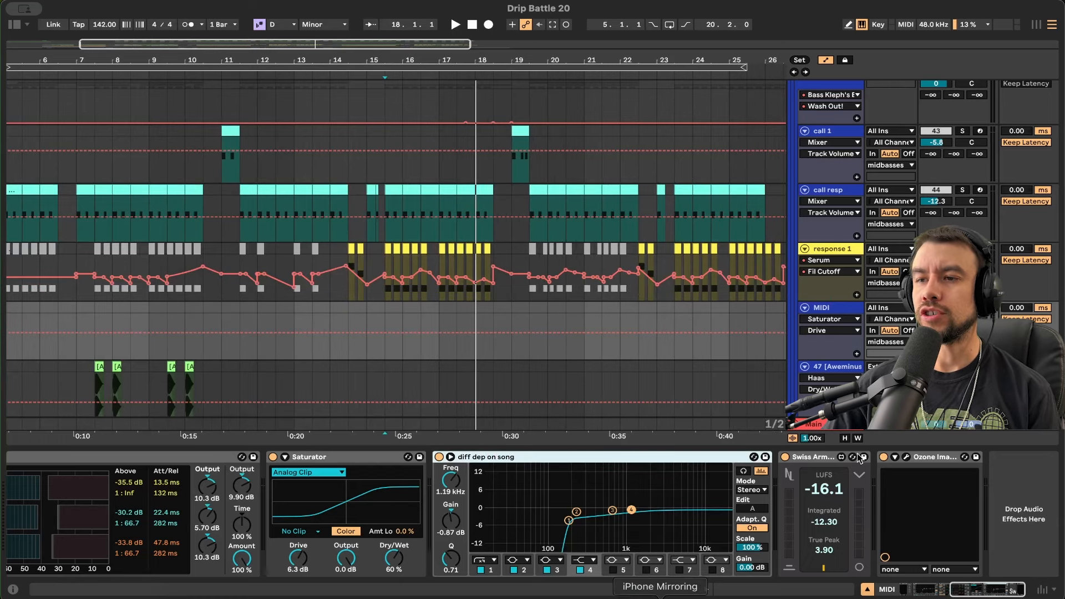
pyautogui.press('Return')
pyautogui.press('space')
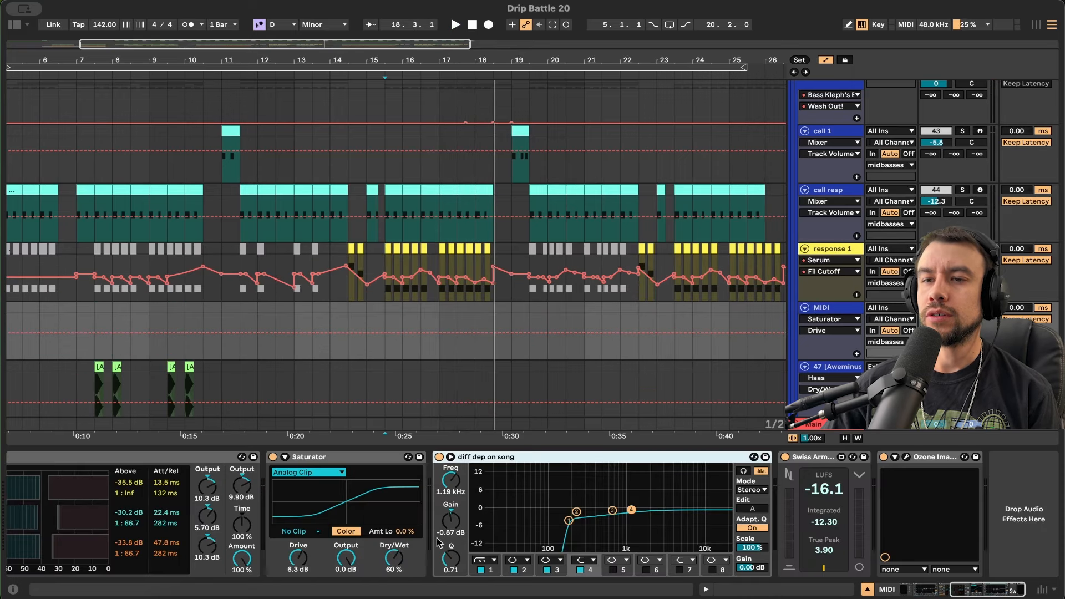
# - Delete the Serum Fil Cutoff automation from the MIDI track
pyautogui.hscroll(-10, 462, 525)
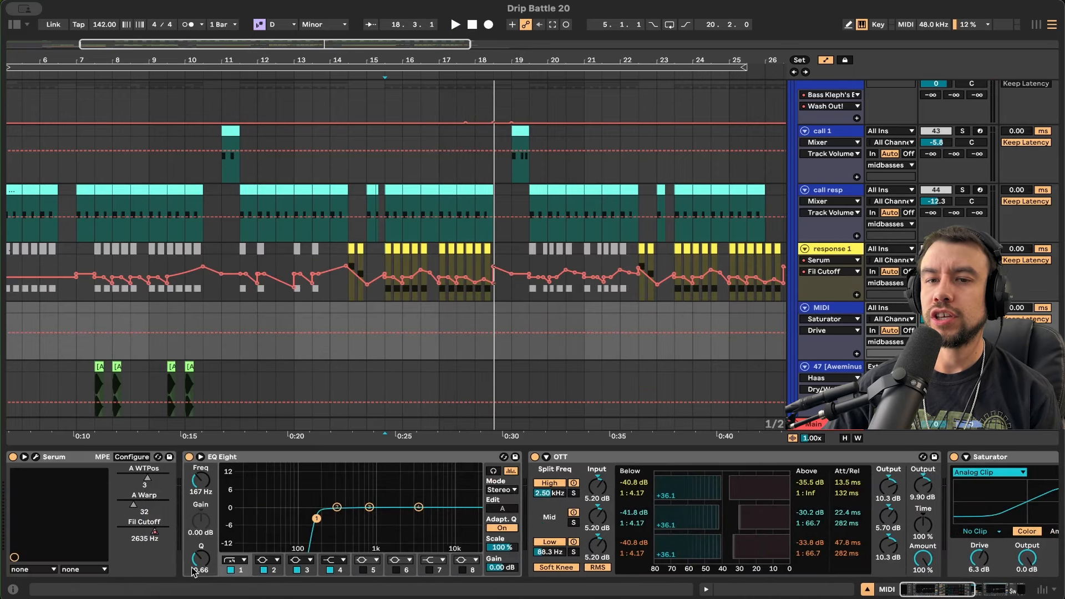
pyautogui.rightClick(155, 536)
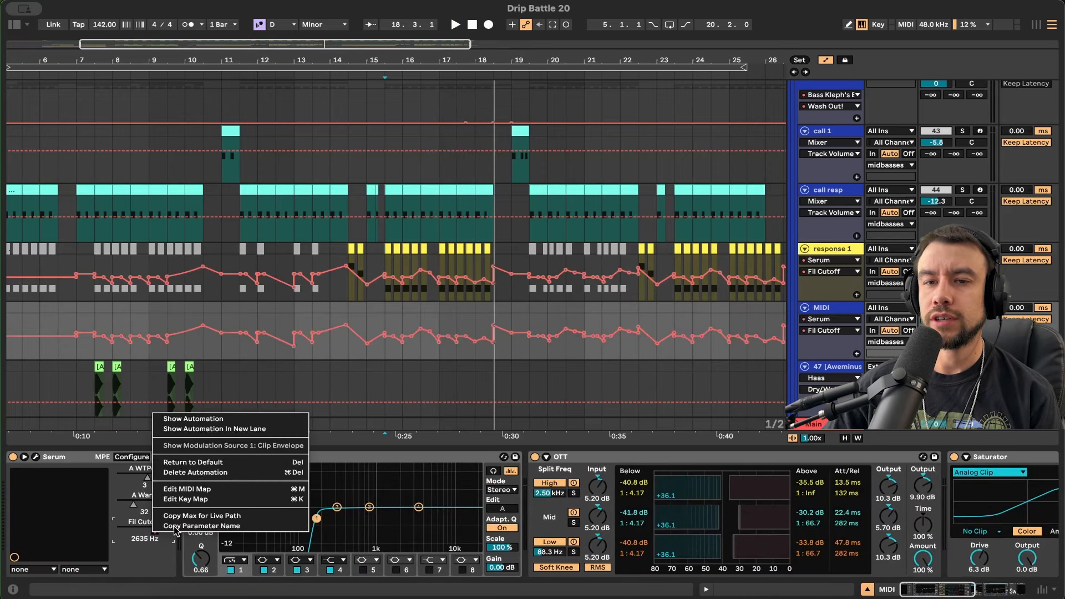
pyautogui.click(195, 473)
# - Open the MIDI track's Serum editor and review its effects rack and oscillator A's wavetable position
pyautogui.click(36, 459)
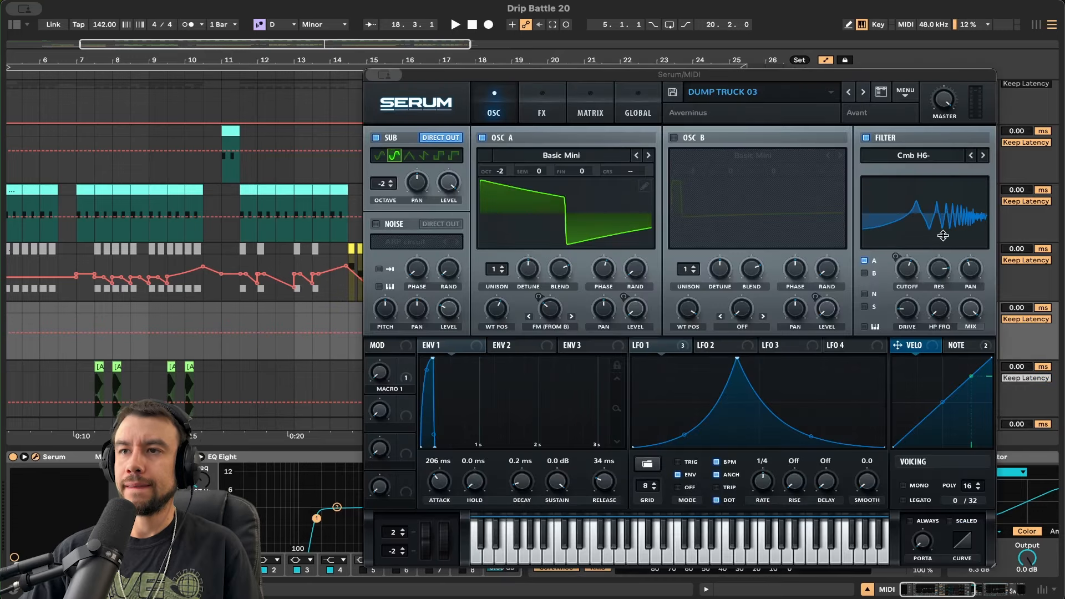
pyautogui.moveTo(567, 75); pyautogui.dragTo(428, 22)
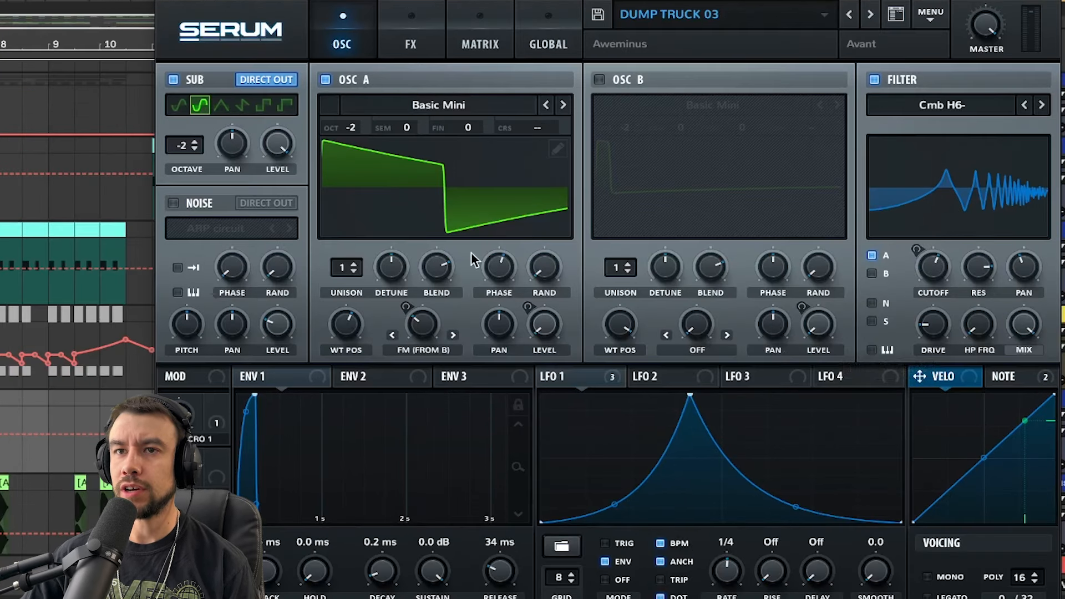
pyautogui.click(412, 48)
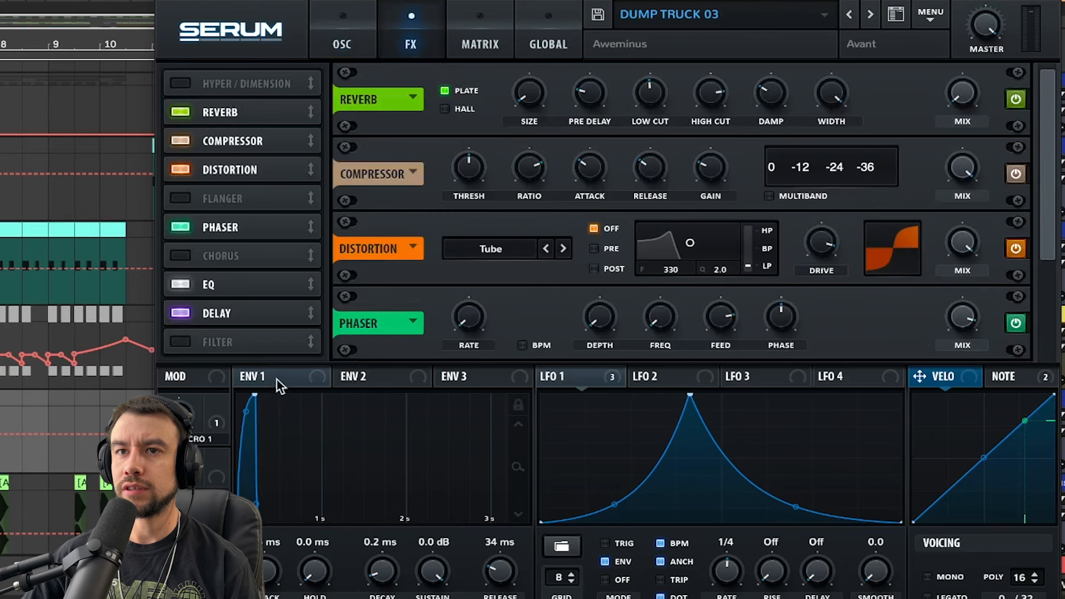
pyautogui.click(342, 47)
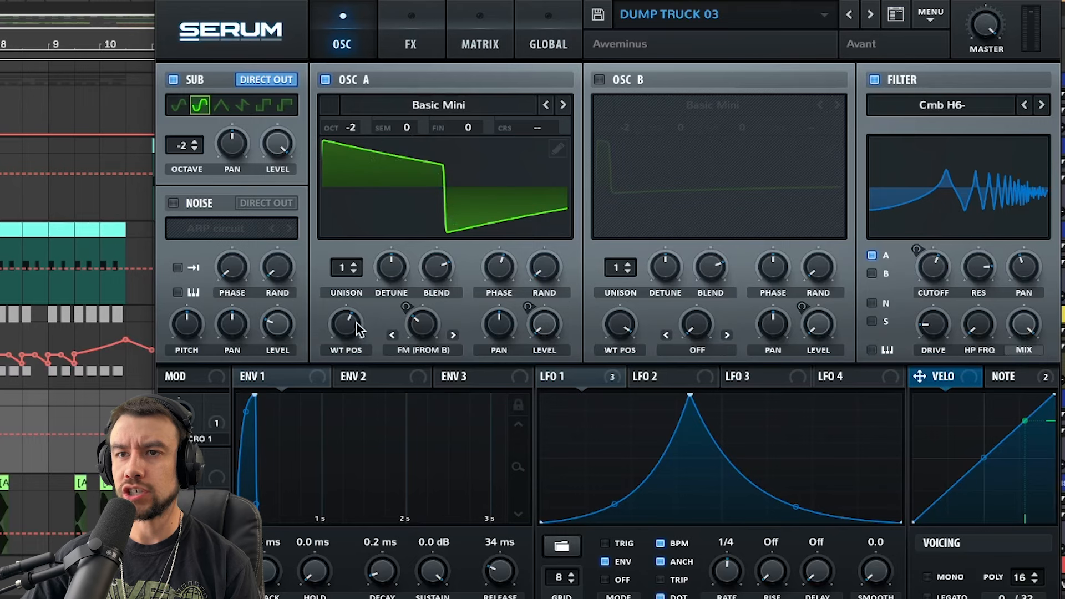
pyautogui.moveTo(345, 325)
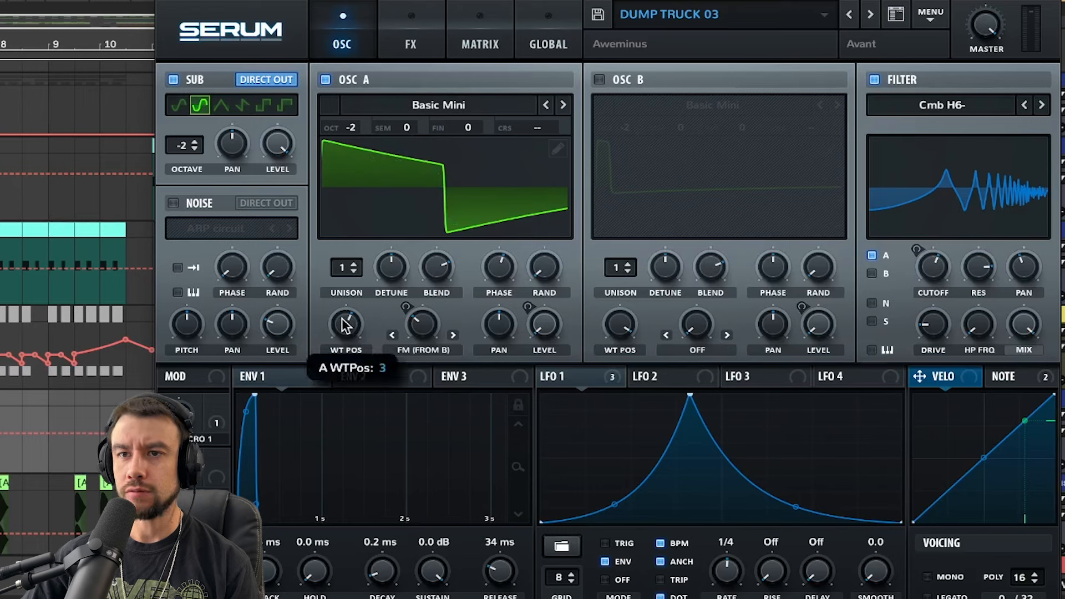
pyautogui.moveTo(341, 338)
pyautogui.mouseDown()
pyautogui.moveTo(337, 354)
pyautogui.moveTo(342, 332)
pyautogui.mouseUp()
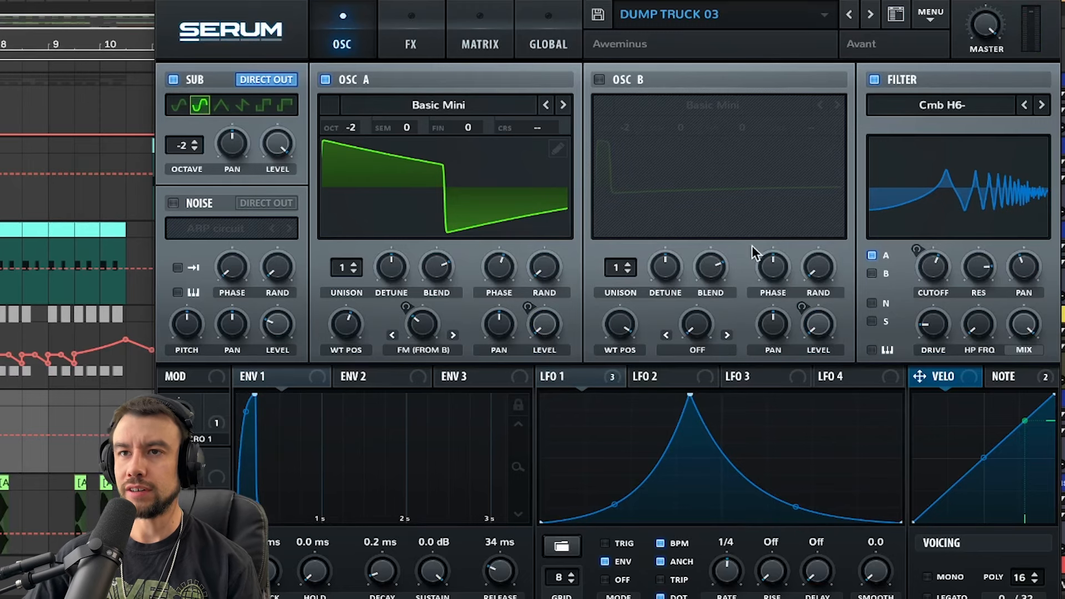
# - Turn off Serum's filter and reorder the effects so Chorus, Flanger and Hyper/Dimension sit after Delay
pyautogui.click(875, 80)
pyautogui.click(387, 38)
pyautogui.moveTo(305, 86); pyautogui.dragTo(231, 326)
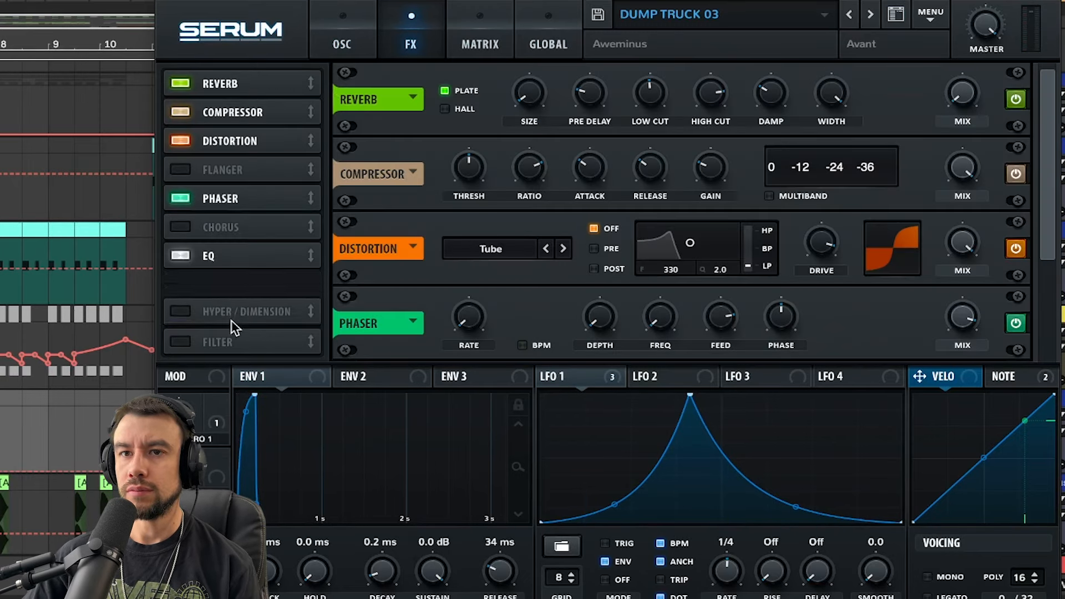
pyautogui.moveTo(215, 177); pyautogui.dragTo(230, 295)
pyautogui.moveTo(217, 198); pyautogui.dragTo(224, 274)
# - Disable Serum's Delay, EQ, Phaser, Distortion, Compressor and Reverb effects
pyautogui.click(180, 227)
pyautogui.click(178, 198)
pyautogui.click(178, 170)
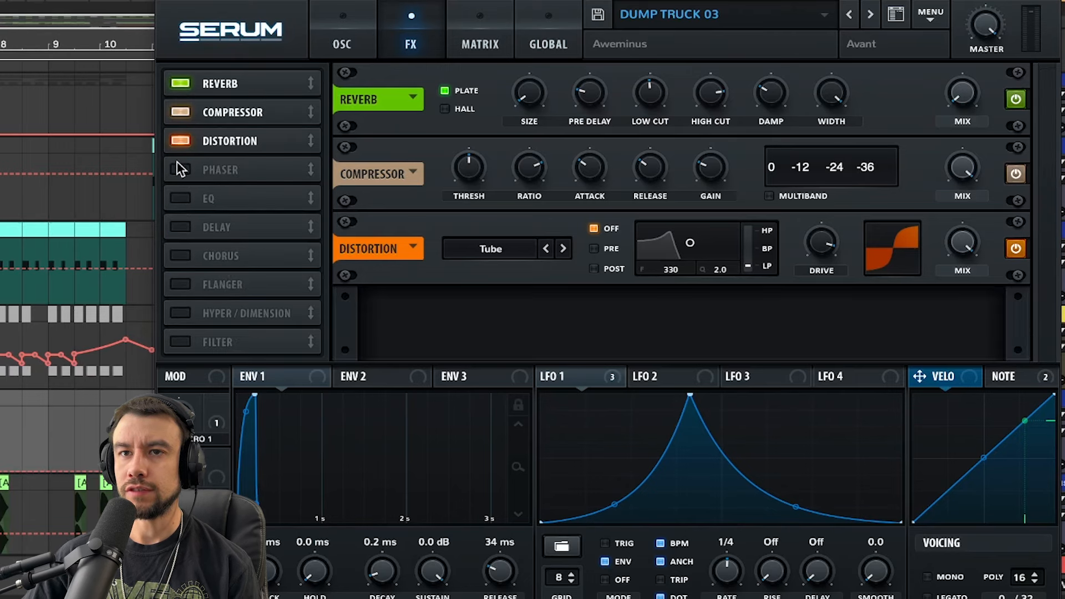
pyautogui.click(177, 141)
pyautogui.click(176, 112)
pyautogui.click(179, 83)
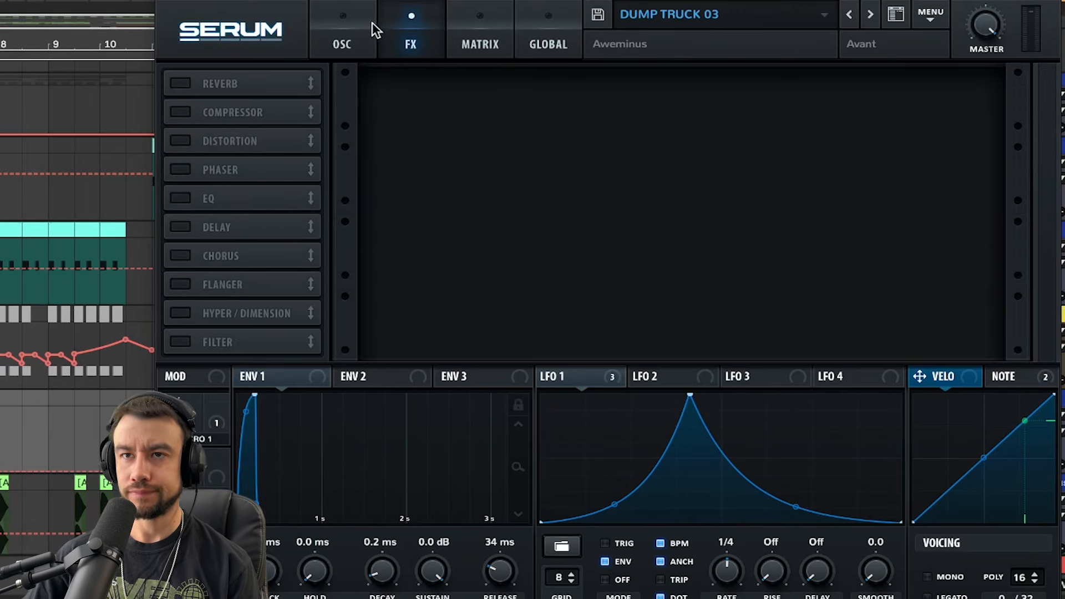
# - Compare the oscillator sound with the sub oscillator switched off and on, and check the FX rack against the sub's direct output
pyautogui.click(343, 40)
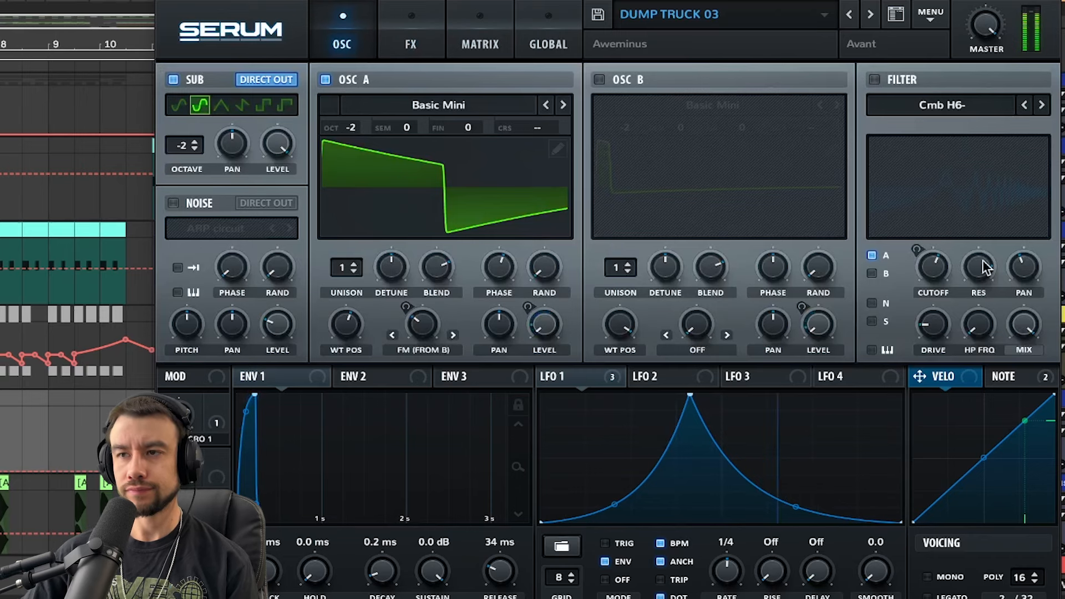
pyautogui.click(178, 80)
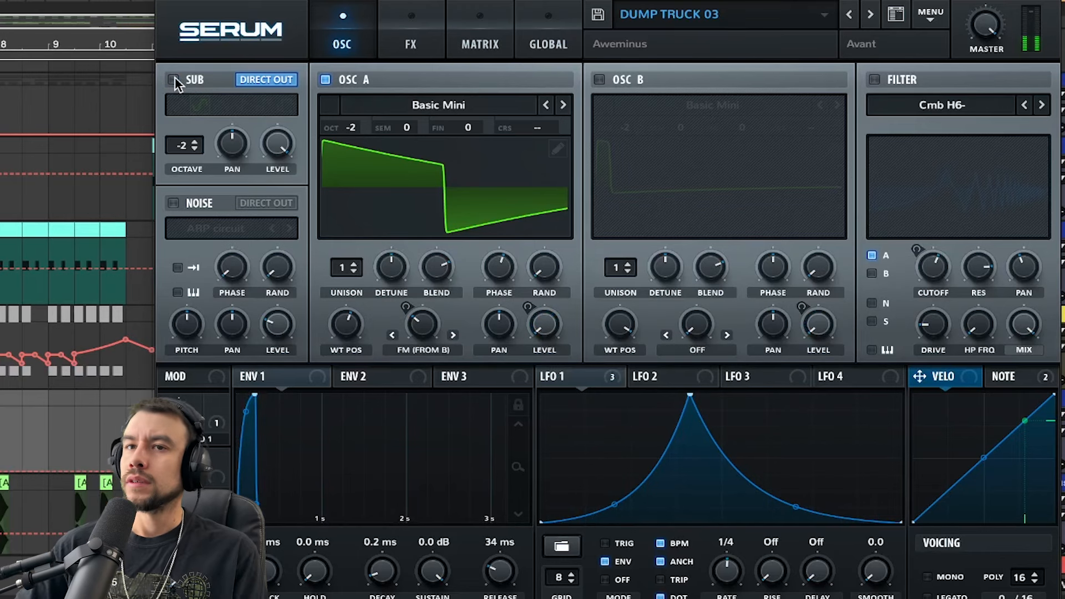
pyautogui.click(175, 78)
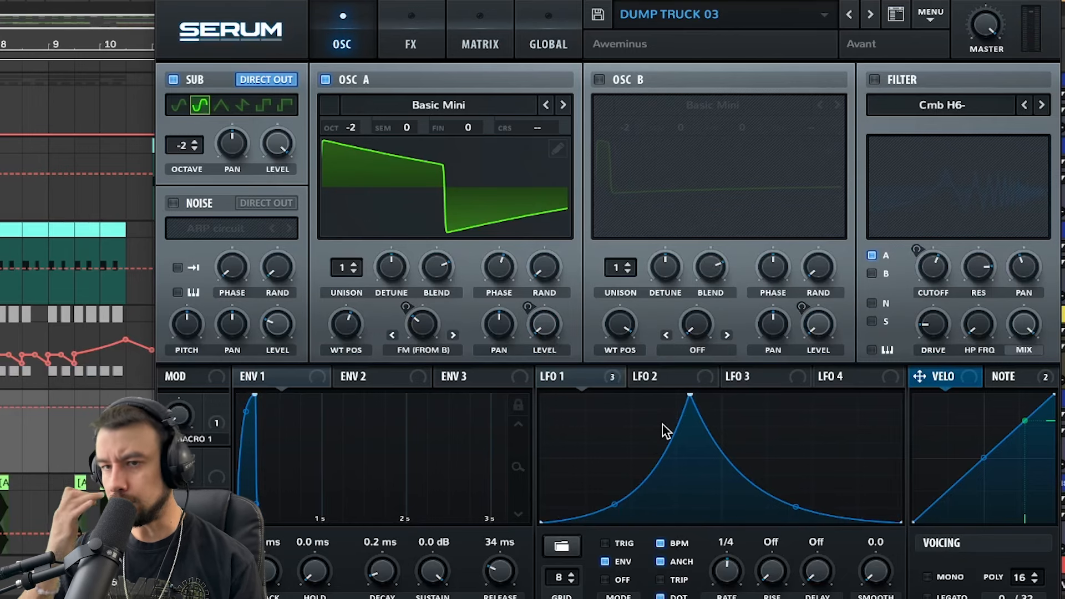
pyautogui.click(174, 79)
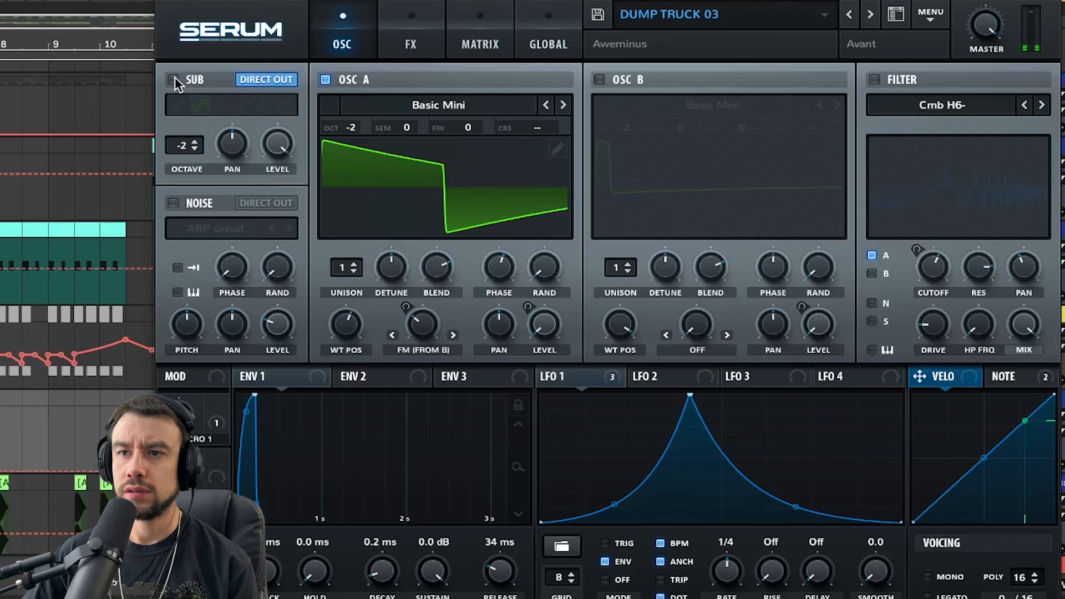
pyautogui.click(175, 79)
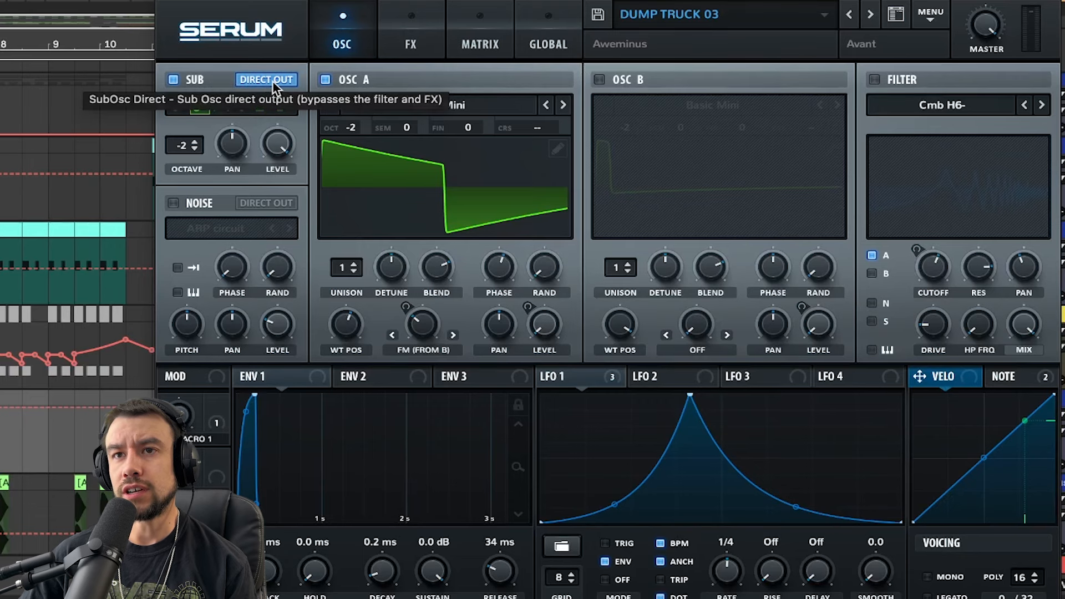
pyautogui.click(413, 38)
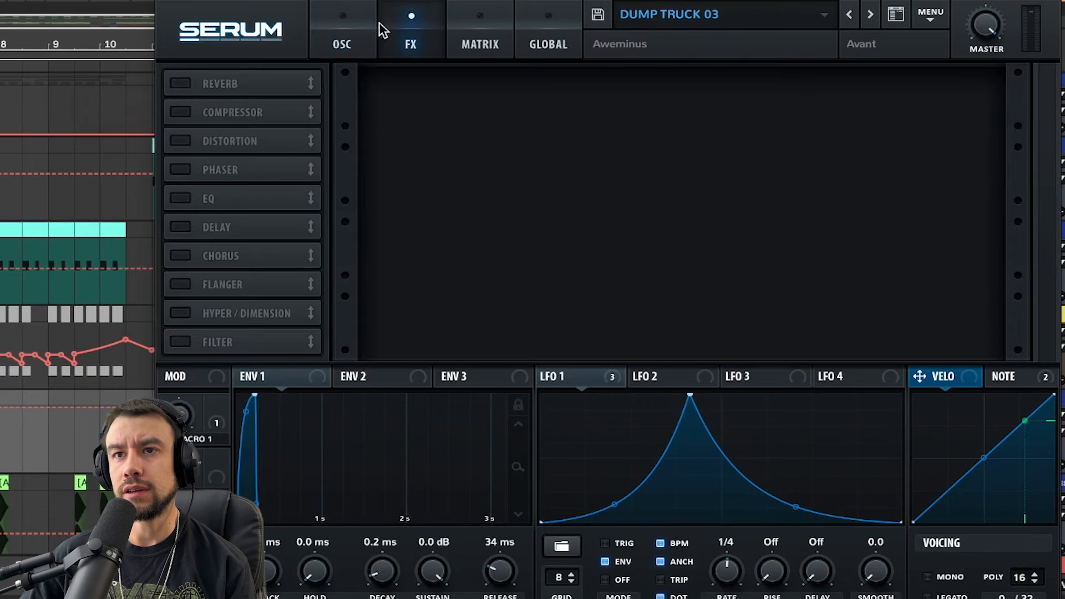
pyautogui.click(333, 28)
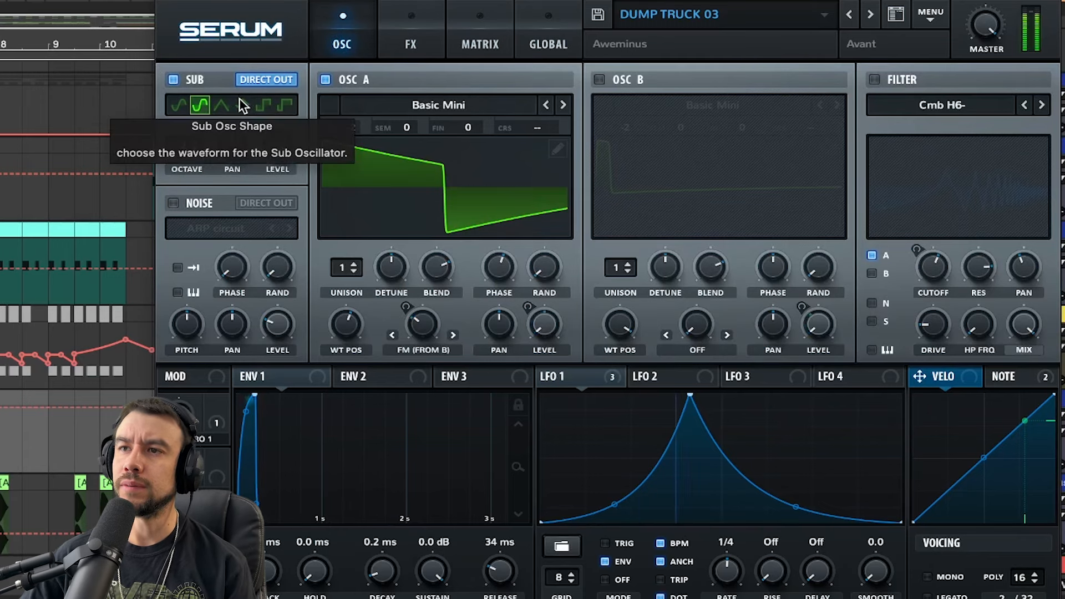
# - Review the Envelope 1 and LFO 1 settings and reposition the Serum window over the later bars of the arrangement
pyautogui.click(272, 378)
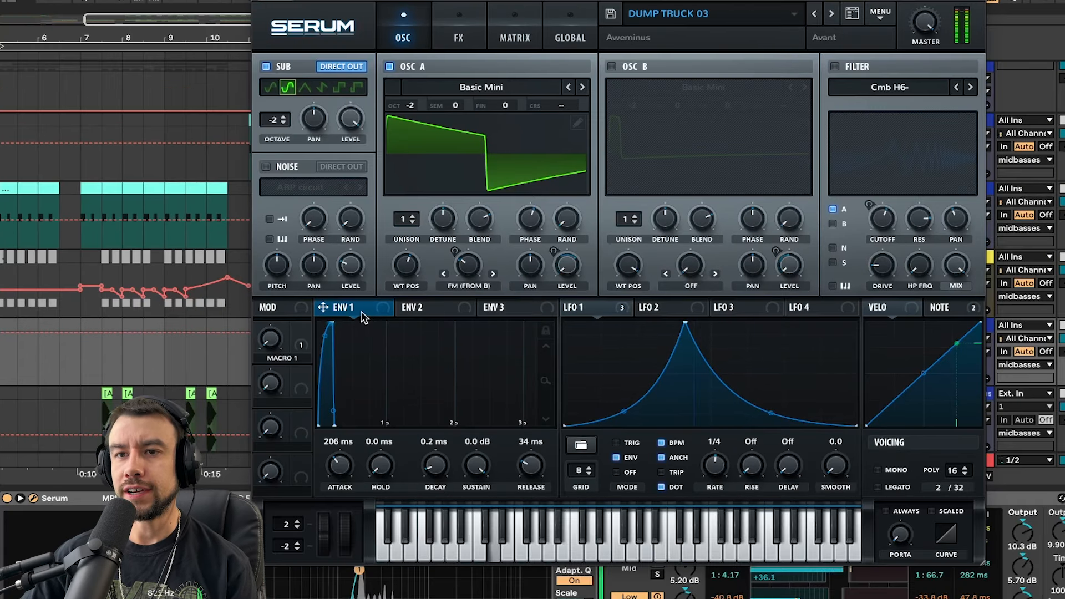
pyautogui.moveTo(341, 463)
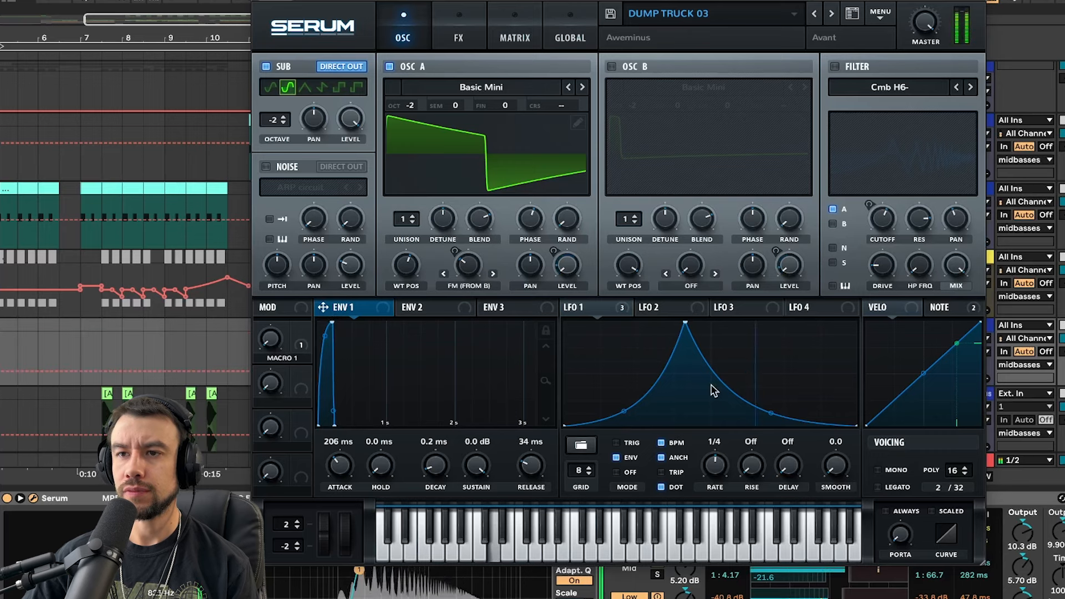
pyautogui.click(620, 308)
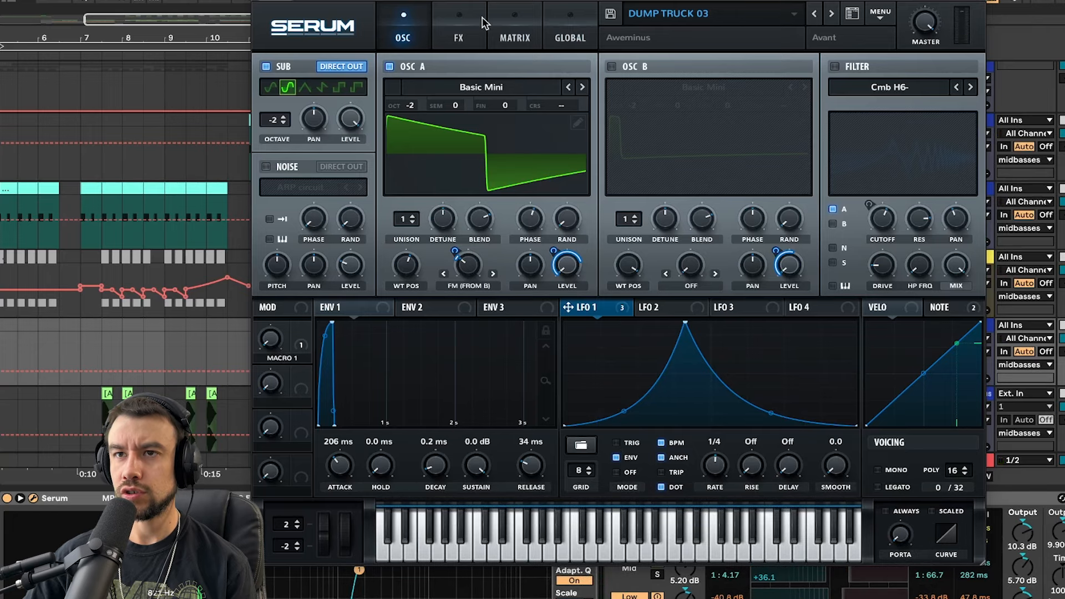
pyautogui.moveTo(472, 2); pyautogui.dragTo(474, 56)
pyautogui.scroll(5, 459, 321)
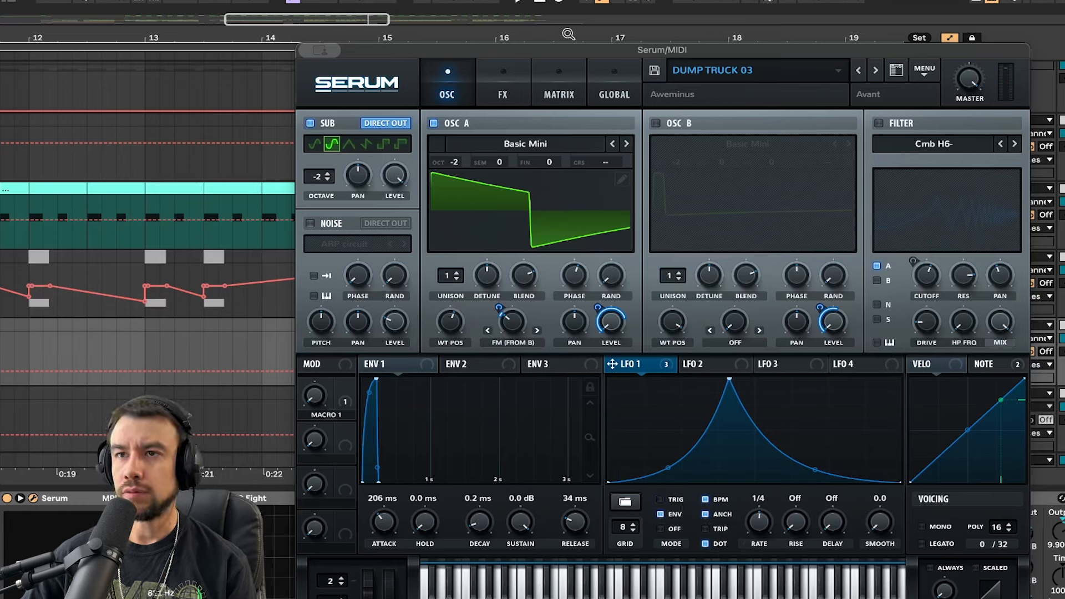
pyautogui.moveTo(567, 44)
pyautogui.mouseDown()
pyautogui.moveTo(567, 327)
pyautogui.moveTo(571, 42)
pyautogui.mouseUp()
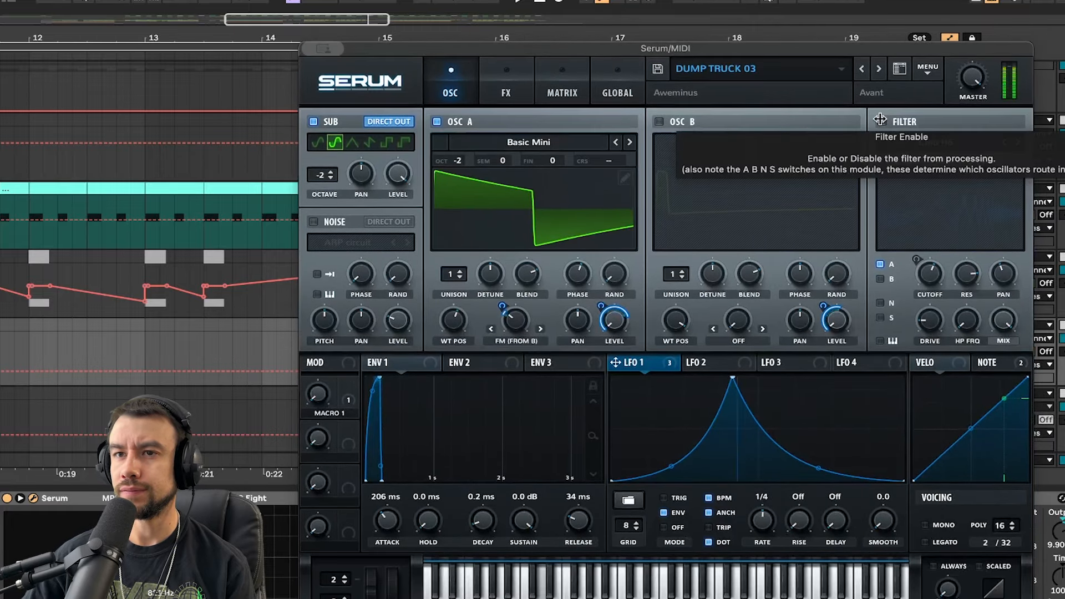
# - Look through oscillator A's wavetable categories without changing the wavetable, and check its Level and FM (From B) modulation
pyautogui.click(512, 146)
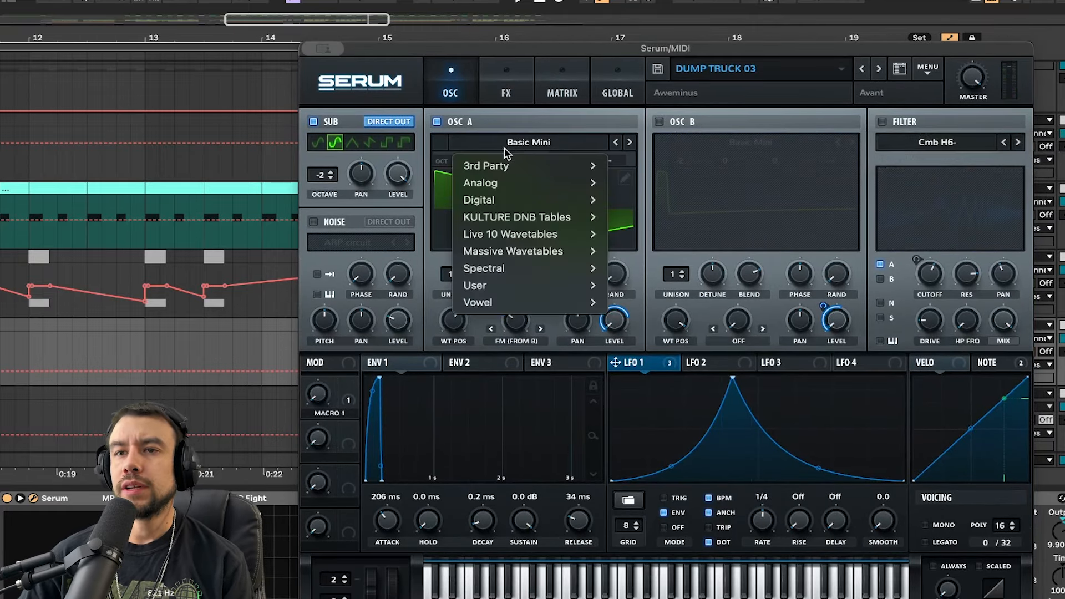
pyautogui.click(442, 166)
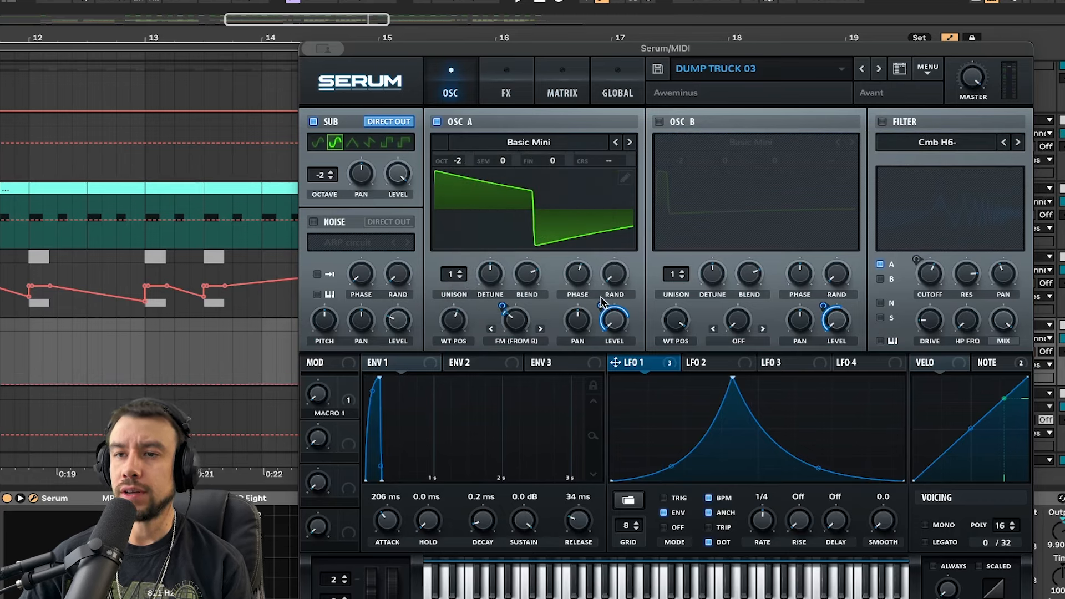
pyautogui.moveTo(602, 304)
pyautogui.moveTo(516, 319)
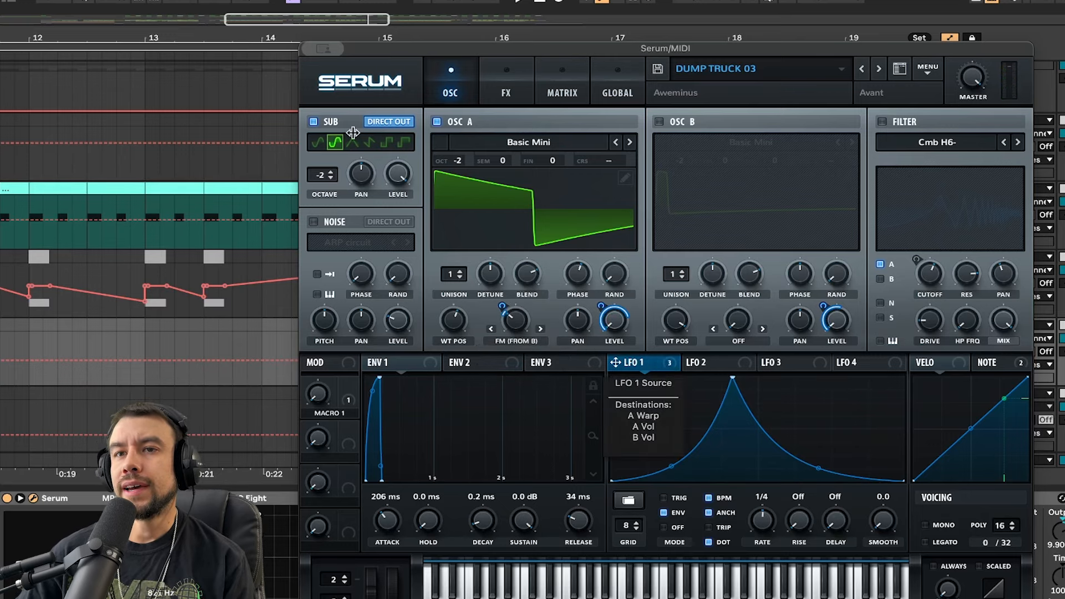
# - Turn off the sub oscillator and temporarily bypass all LFO 1 destinations to audition oscillator A's level, restoring the modulation at the end
pyautogui.click(314, 117)
pyautogui.rightClick(658, 361)
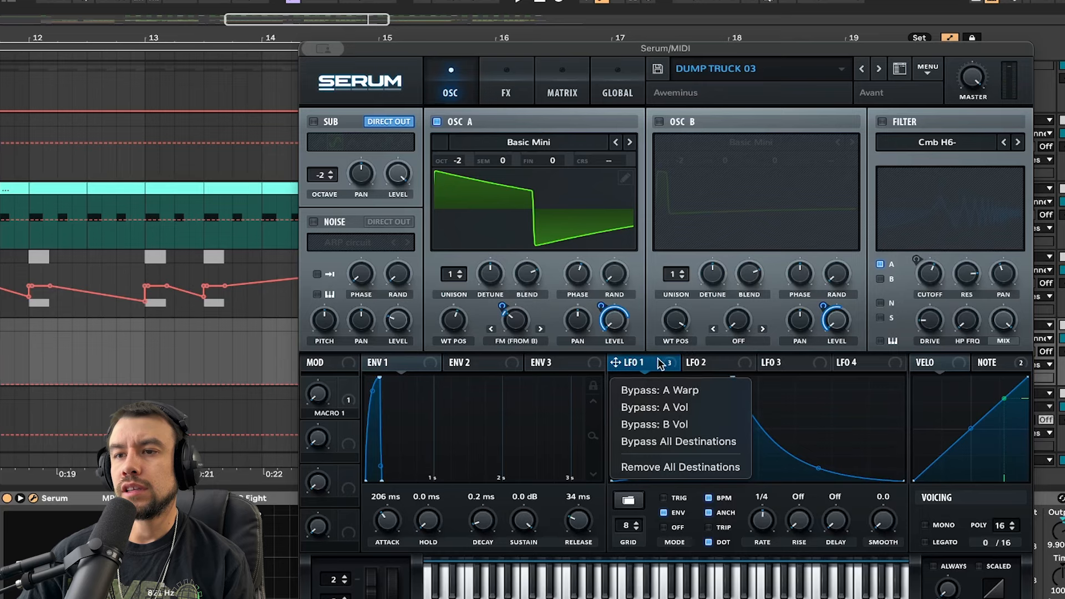
pyautogui.click(641, 441)
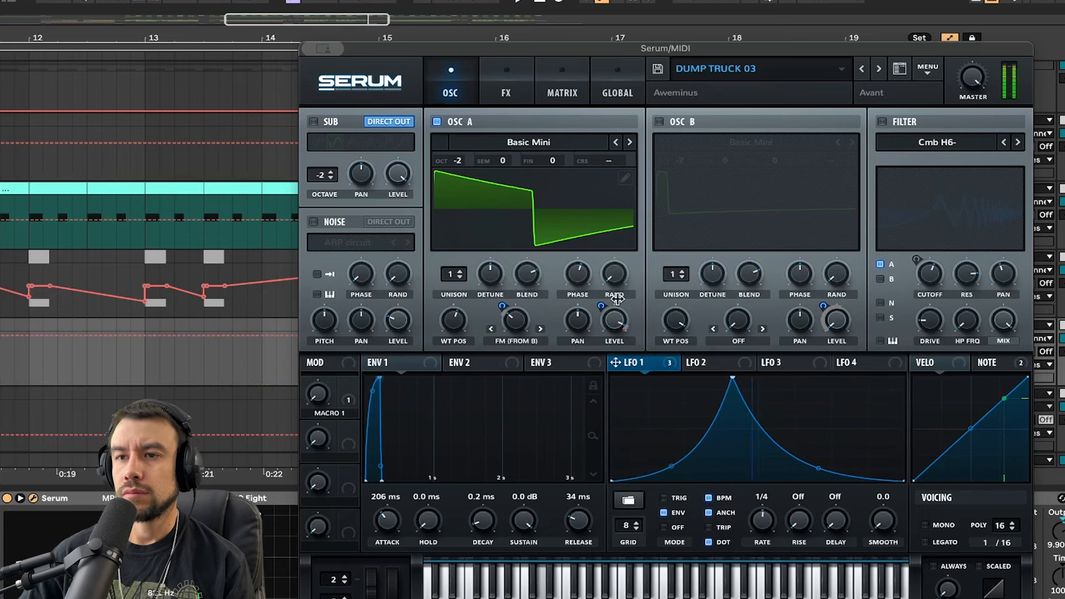
pyautogui.moveTo(615, 322)
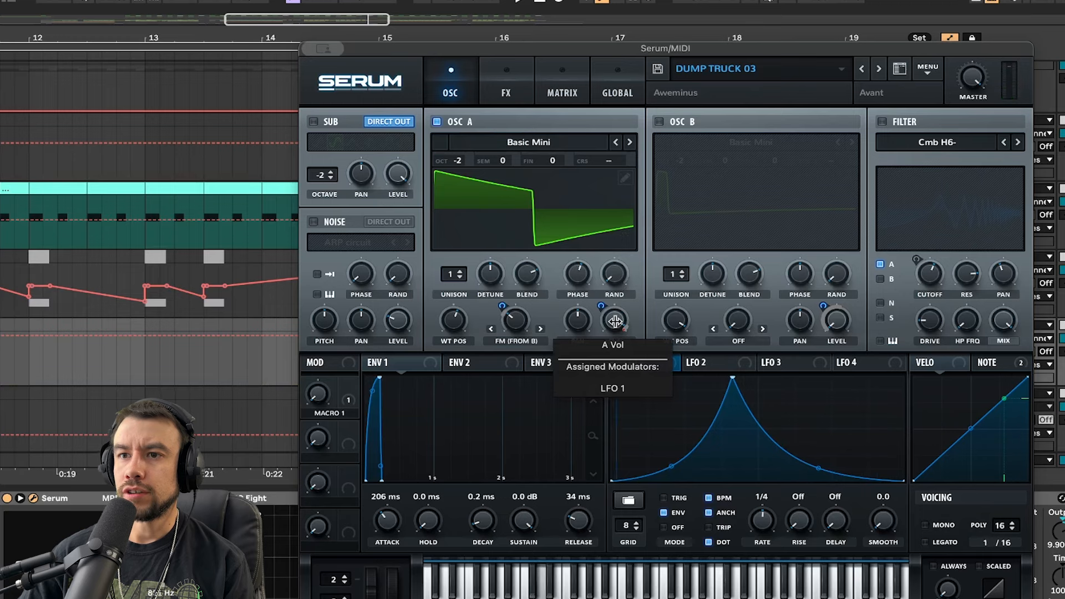
pyautogui.moveTo(615, 322); pyautogui.dragTo(617, 399)
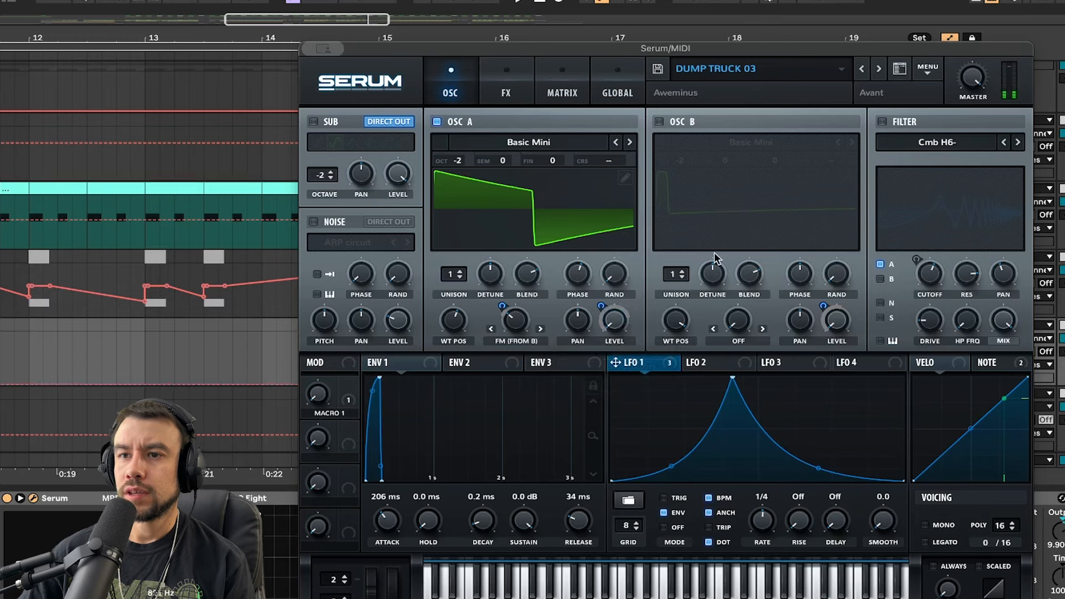
pyautogui.rightClick(627, 367)
pyautogui.click(674, 441)
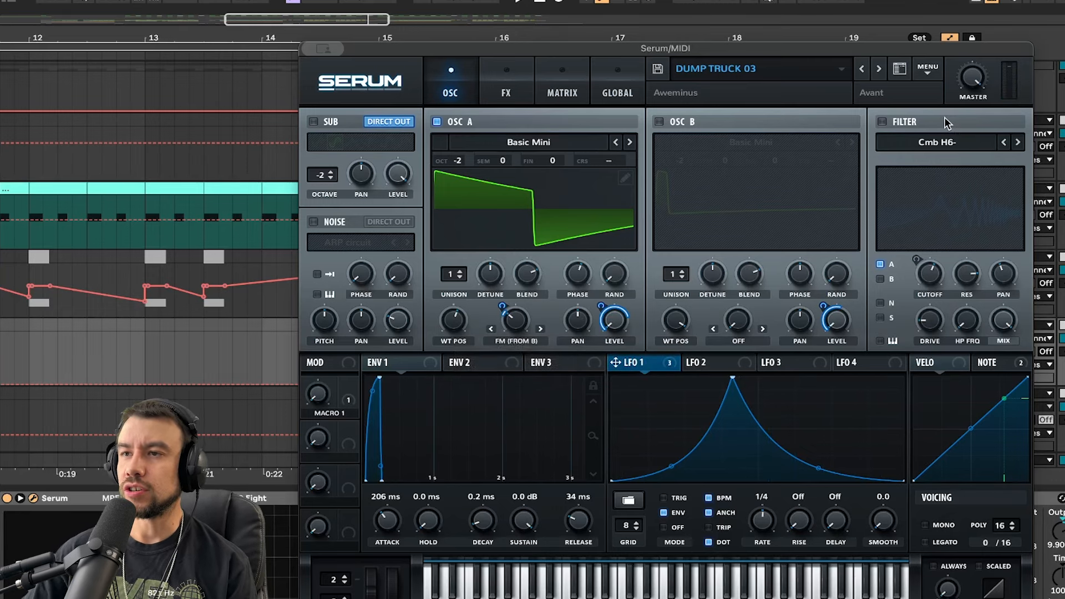
# - Enable Serum's filter and select the Cmb H6- type from the Flanges category
pyautogui.click(882, 122)
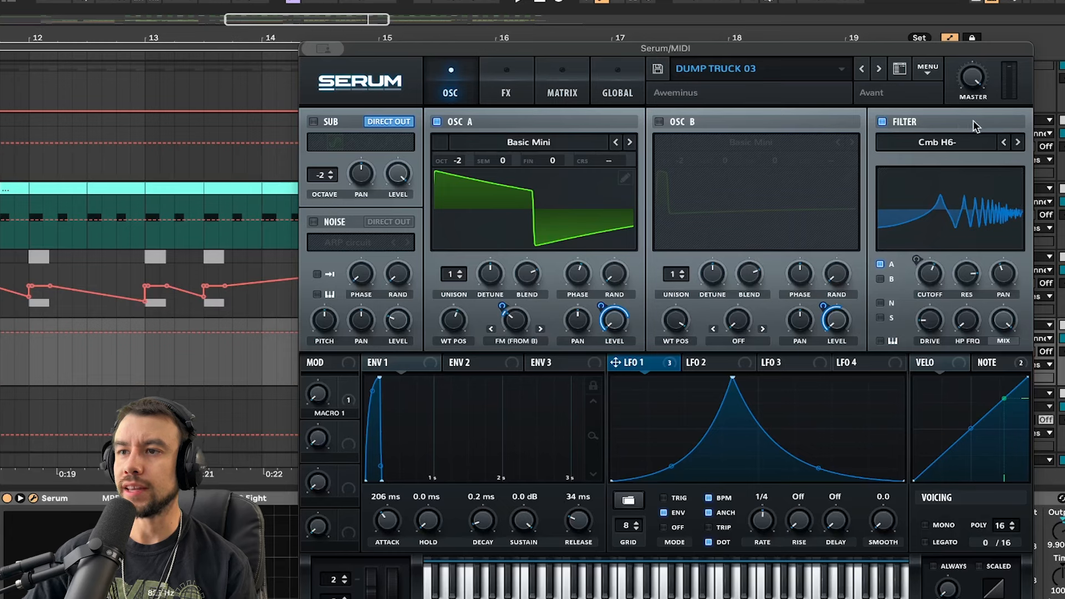
pyautogui.click(950, 146)
pyautogui.moveTo(951, 206)
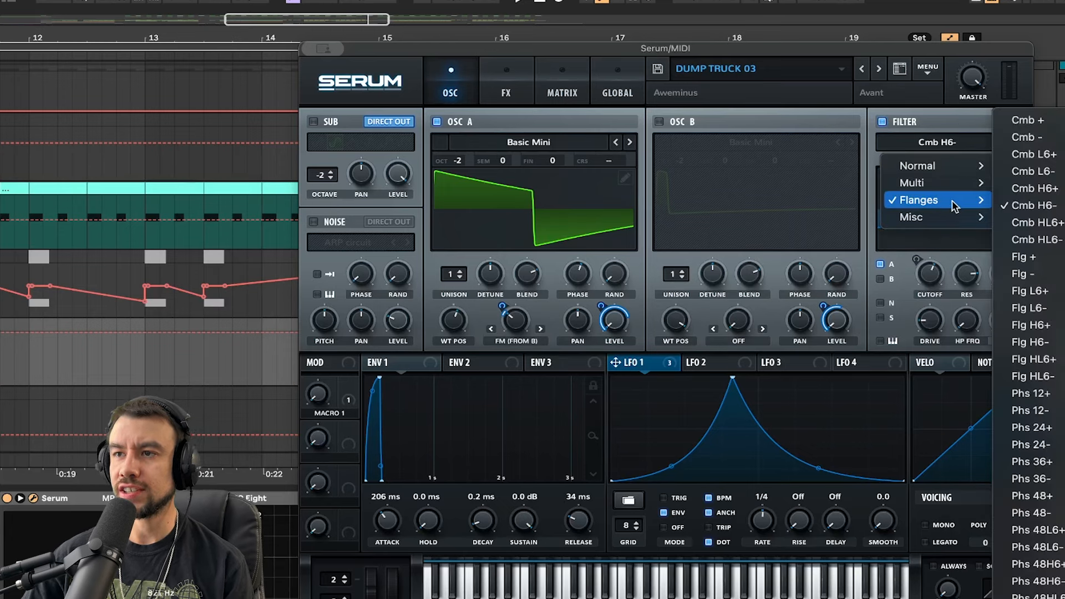
pyautogui.click(1032, 207)
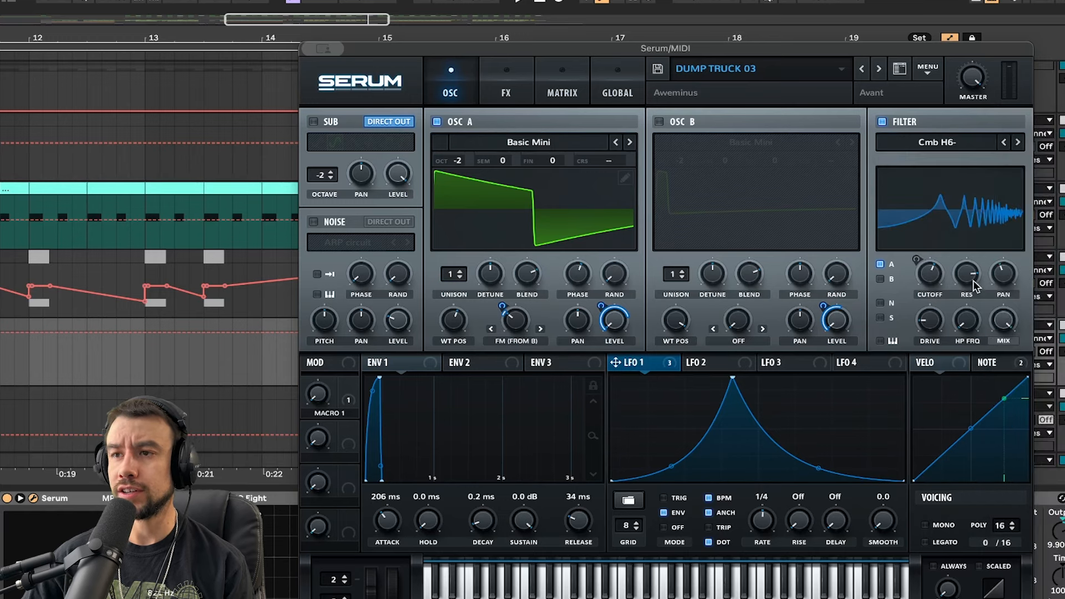
# - Audition the filter's resonance by sweeping it down to zero and back up to its original amount
pyautogui.moveTo(968, 274)
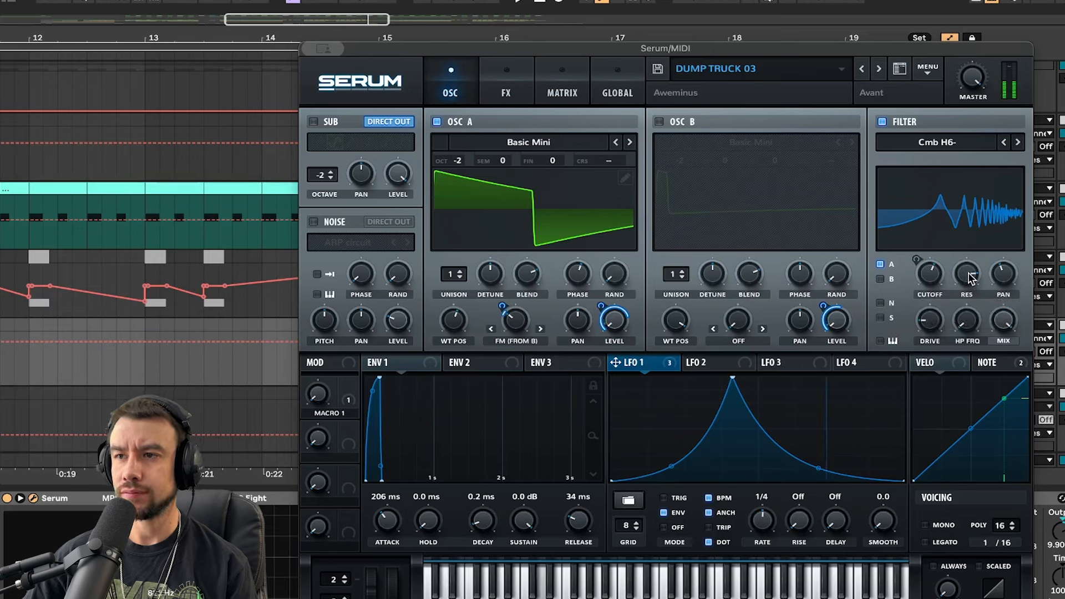
pyautogui.moveTo(968, 273); pyautogui.dragTo(967, 383)
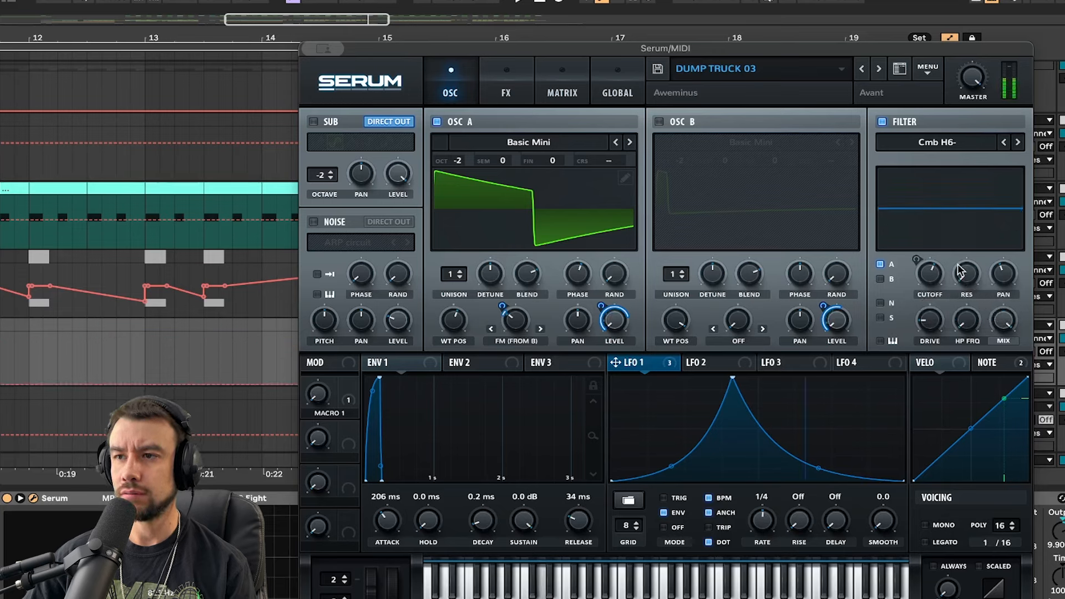
pyautogui.moveTo(963, 268); pyautogui.dragTo(964, 200)
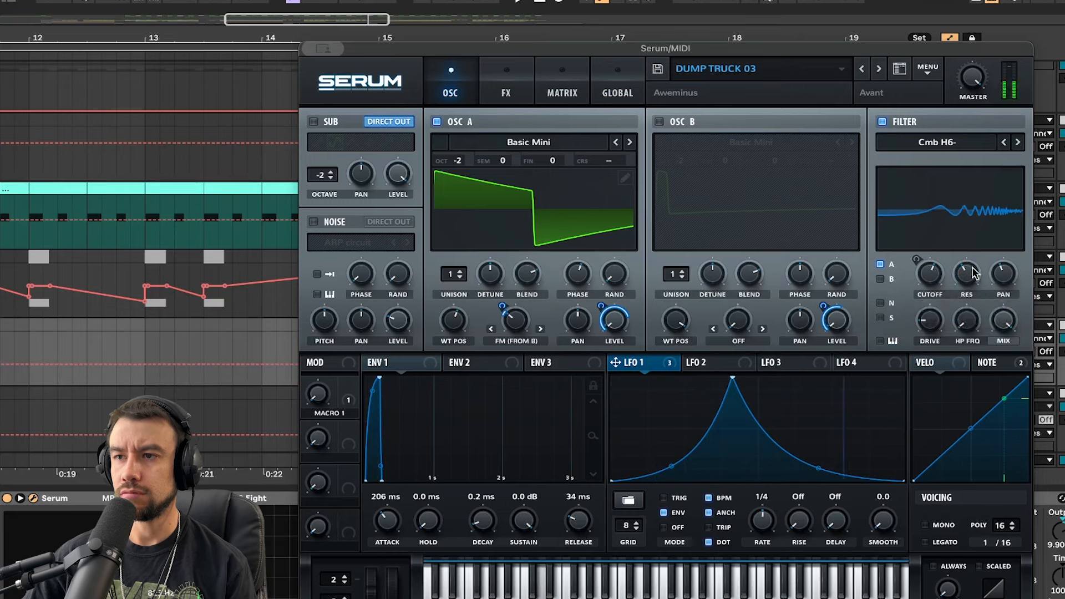
pyautogui.moveTo(974, 273); pyautogui.dragTo(971, 194)
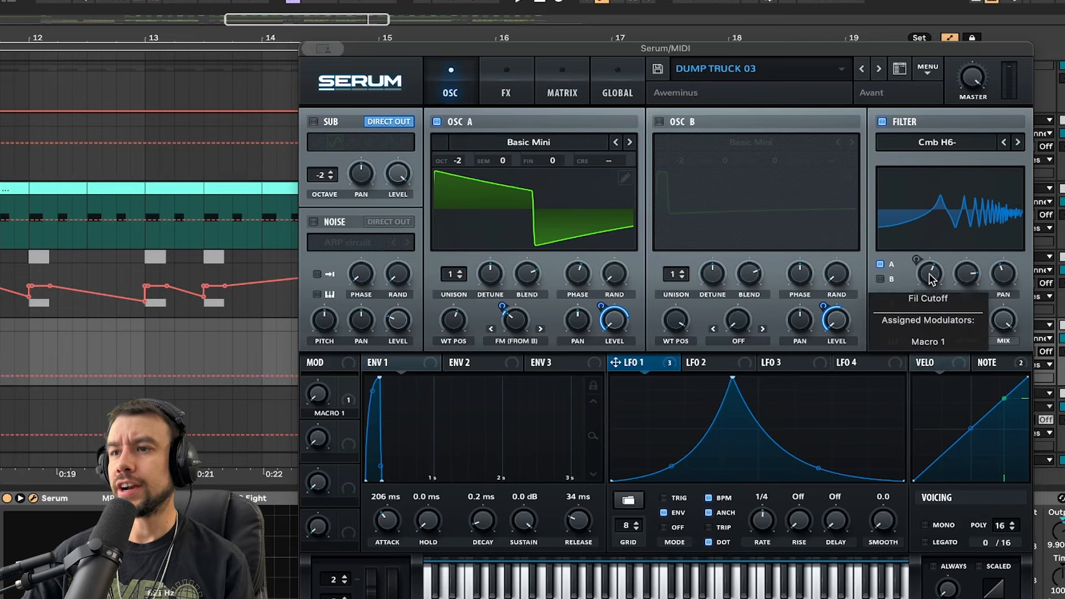
# - Leave the Serum device's parameter configure mode and show the automation for Fil Cutoff on the MIDI track
pyautogui.moveTo(944, 275)
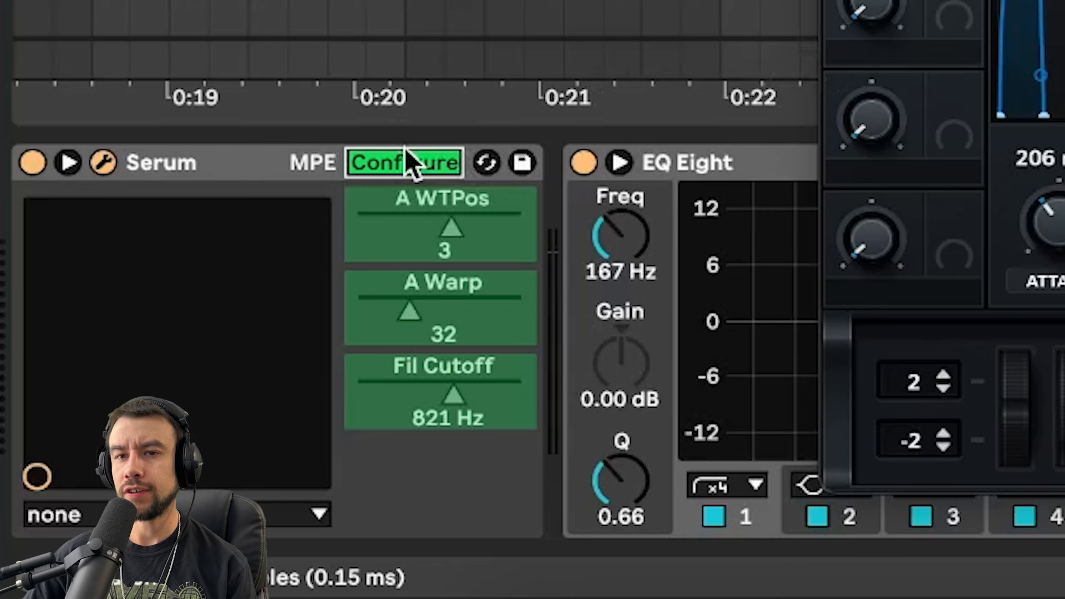
pyautogui.click(405, 153)
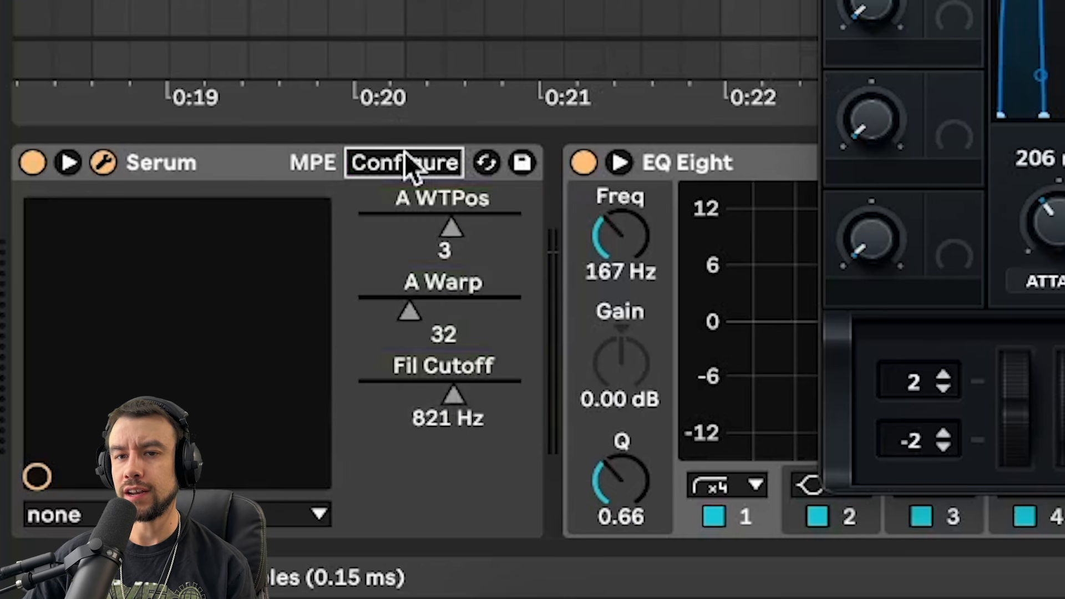
pyautogui.rightClick(456, 395)
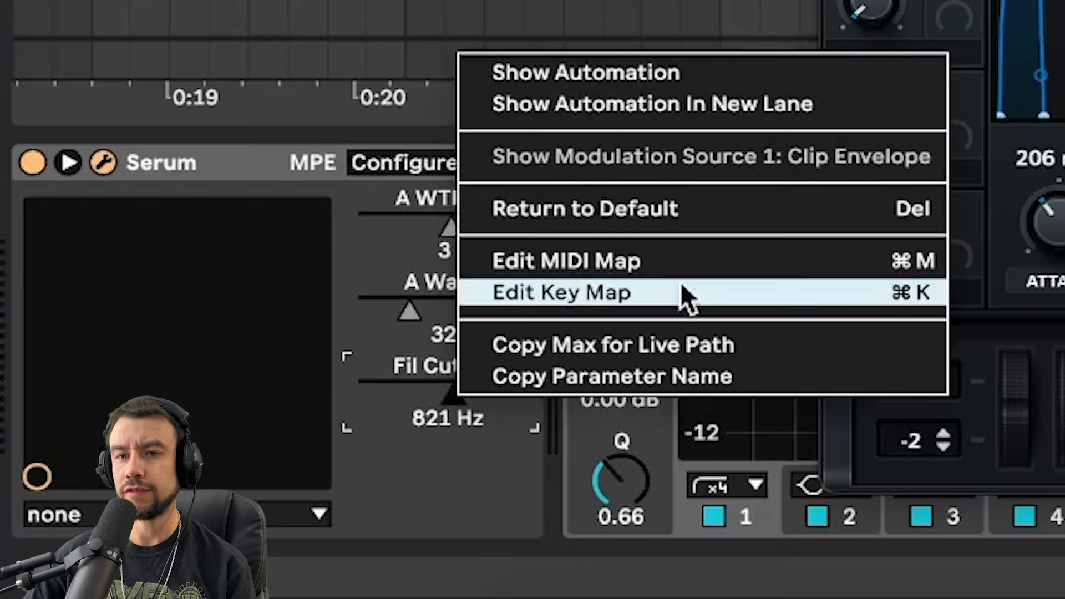
pyautogui.click(574, 73)
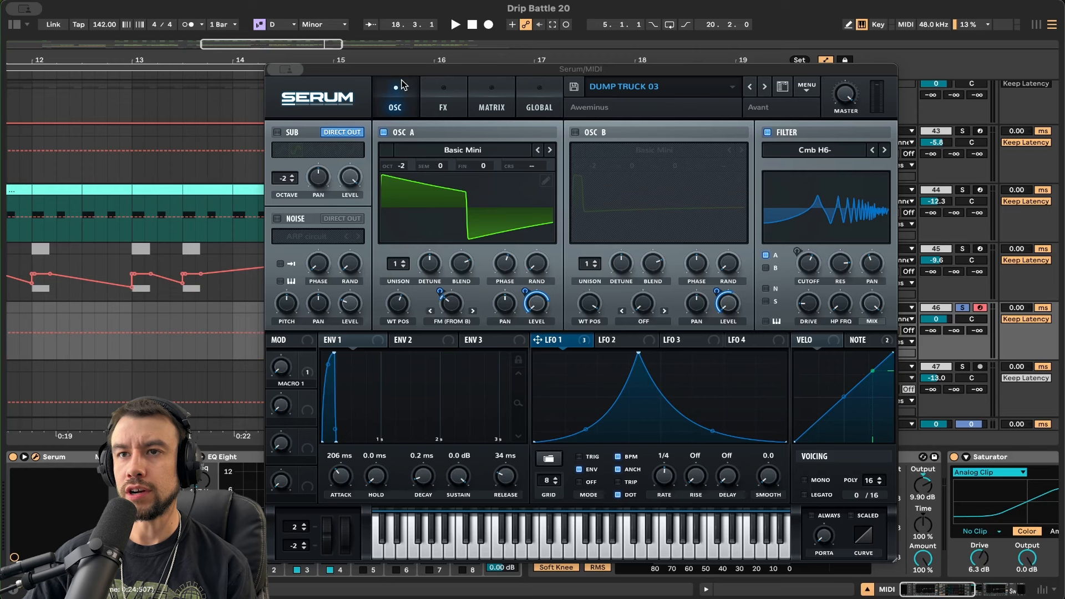
# - Move the Serum window clear of the arrangement and examine the response 1 track's Fil Cutoff automation from about 15.3 to 18.3
pyautogui.moveTo(397, 70); pyautogui.dragTo(460, 348)
pyautogui.scroll(-2, 421, 318)
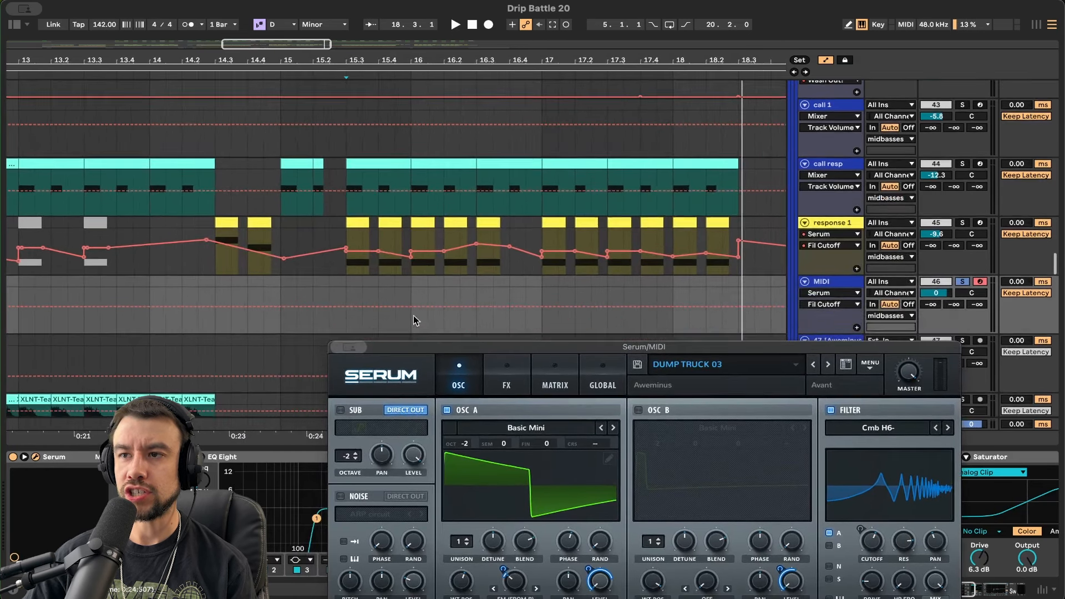
pyautogui.click(343, 267)
pyautogui.moveTo(344, 267); pyautogui.dragTo(760, 266)
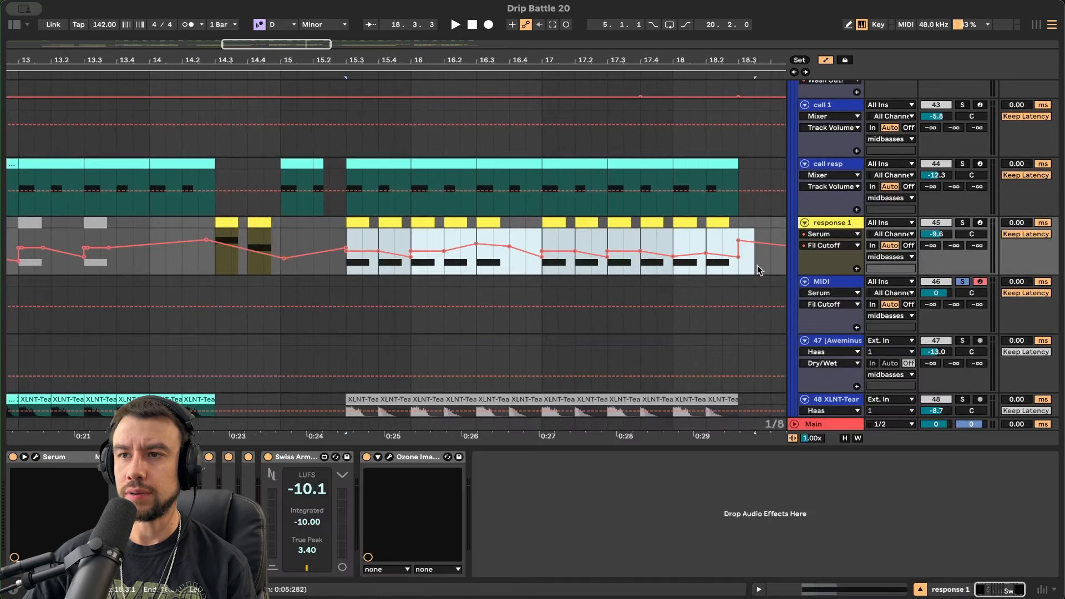
pyautogui.click(425, 277)
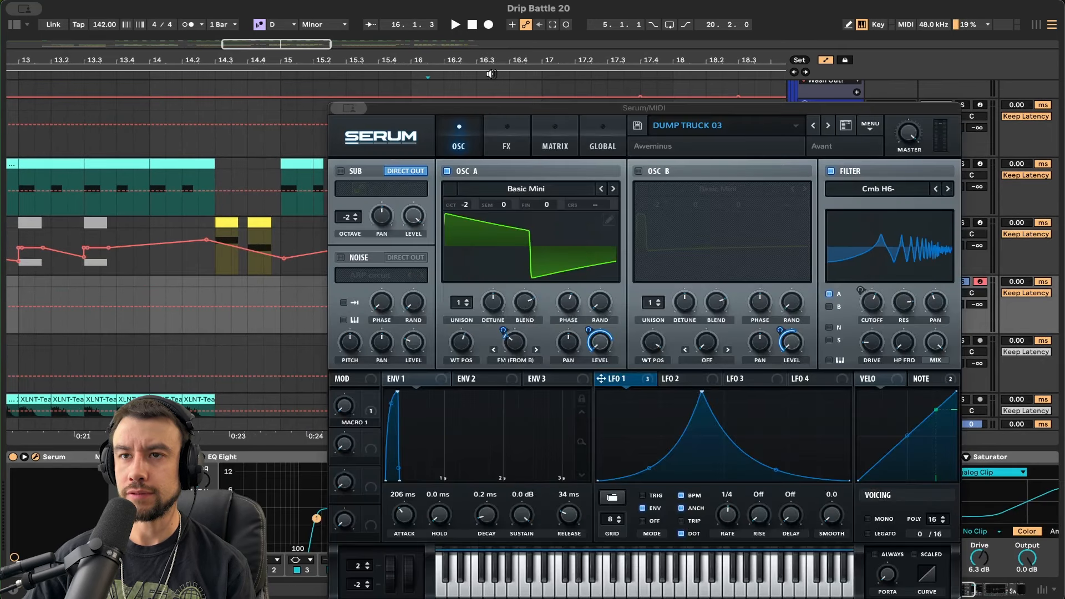
pyautogui.moveTo(493, 109); pyautogui.dragTo(469, 333)
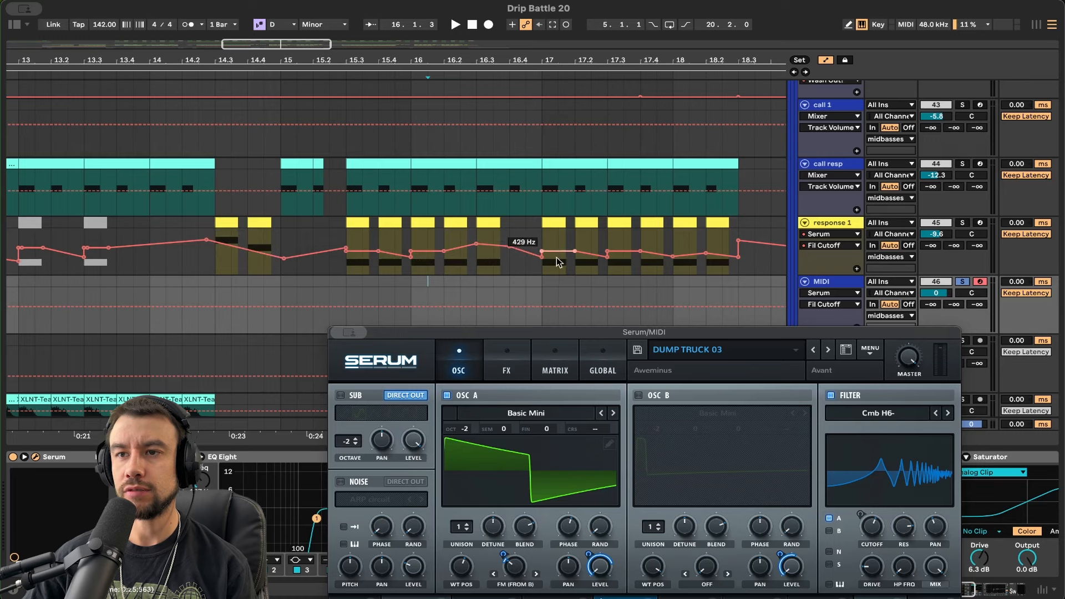
# - Solo the response 1 track and play it back from its first yellow clip at 14.3
pyautogui.moveTo(415, 333); pyautogui.dragTo(329, 411)
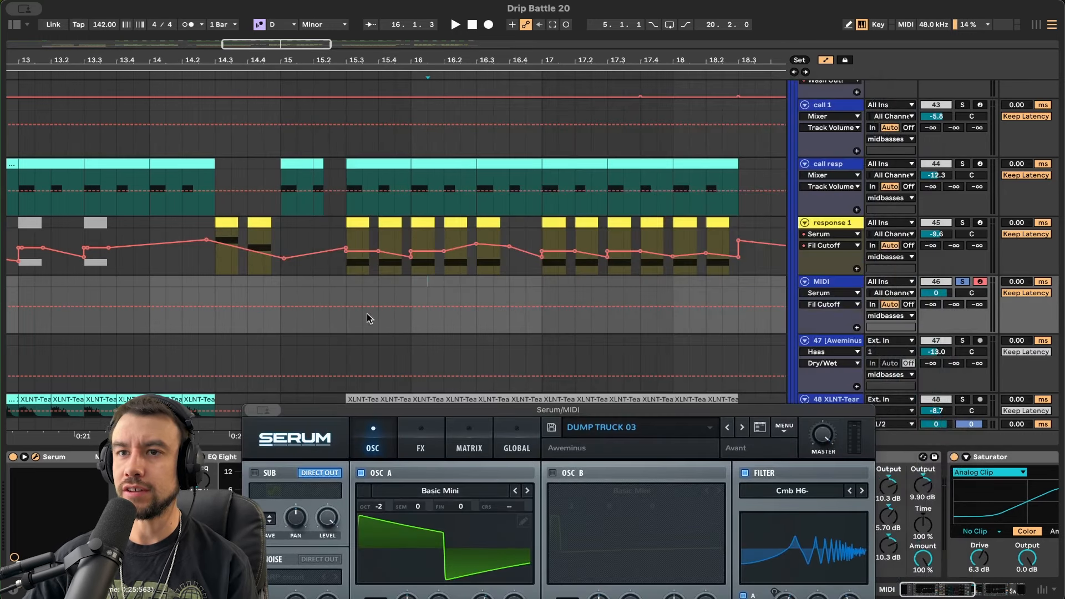
pyautogui.click(227, 221)
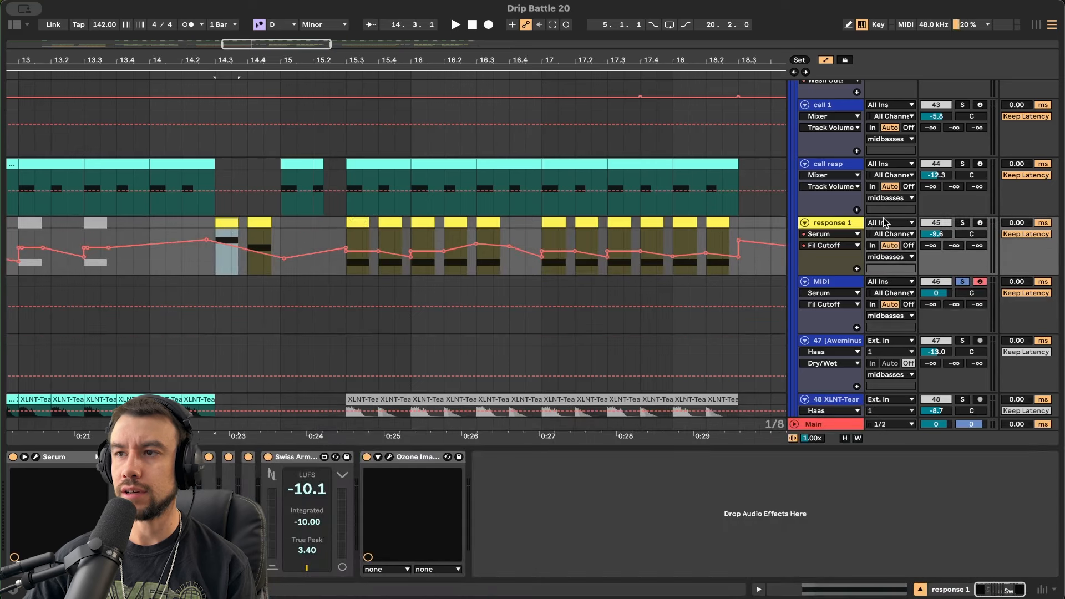
pyautogui.click(964, 223)
pyautogui.press('space')
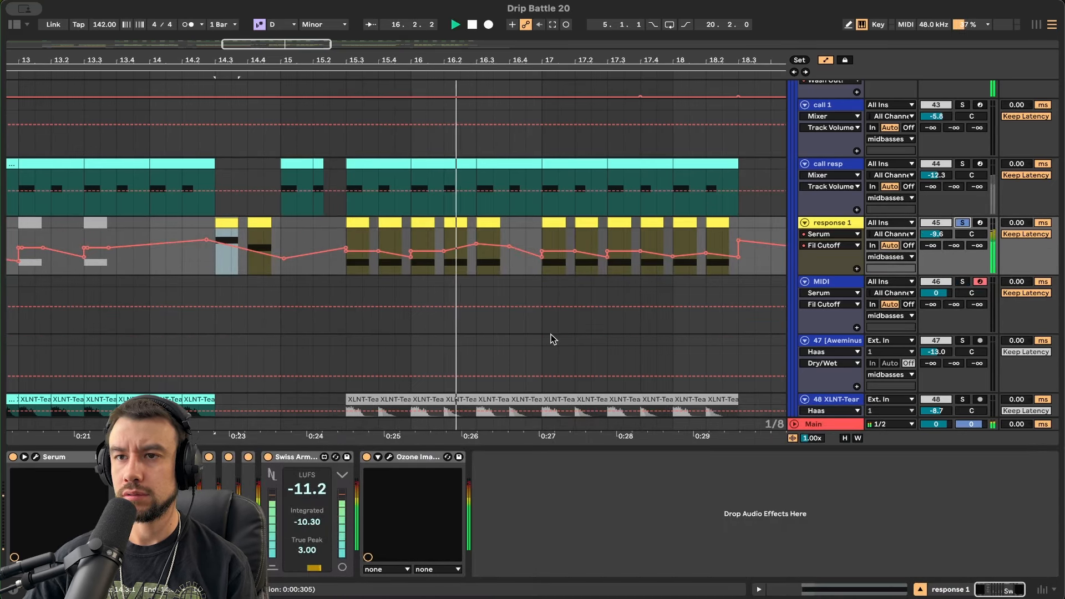
pyautogui.scroll(3, 529, 317)
pyautogui.press('space')
# - Play the response 1 track's cutoff automation passage from 16.2 and take the track out of solo
pyautogui.moveTo(283, 271); pyautogui.dragTo(462, 270)
pyautogui.click(325, 265)
pyautogui.press('space')
pyautogui.press('space')
pyautogui.press('space')
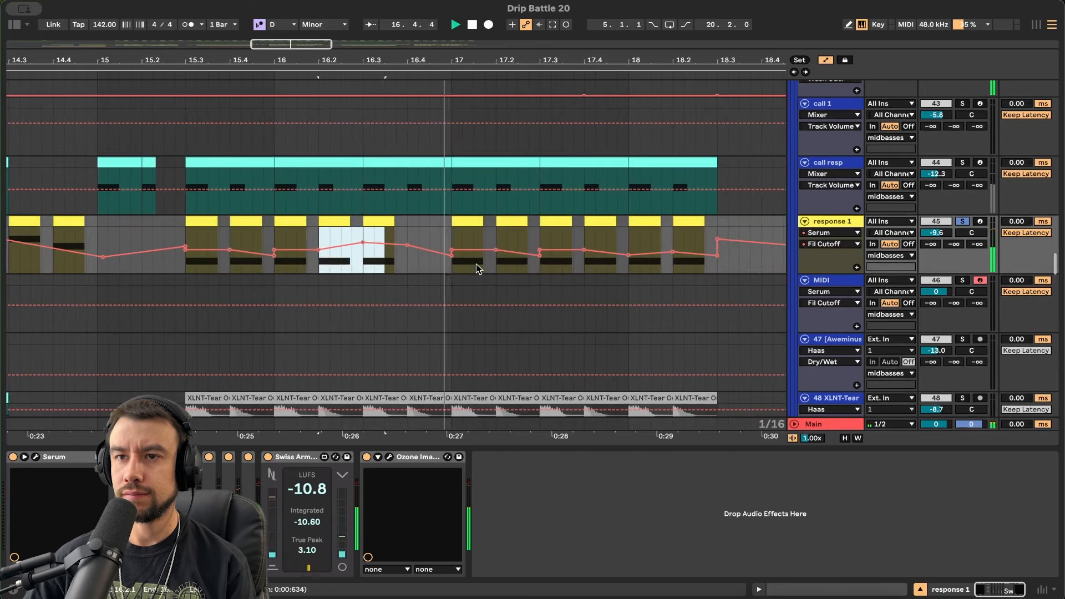
pyautogui.press('space')
pyautogui.scroll(-6, 476, 264)
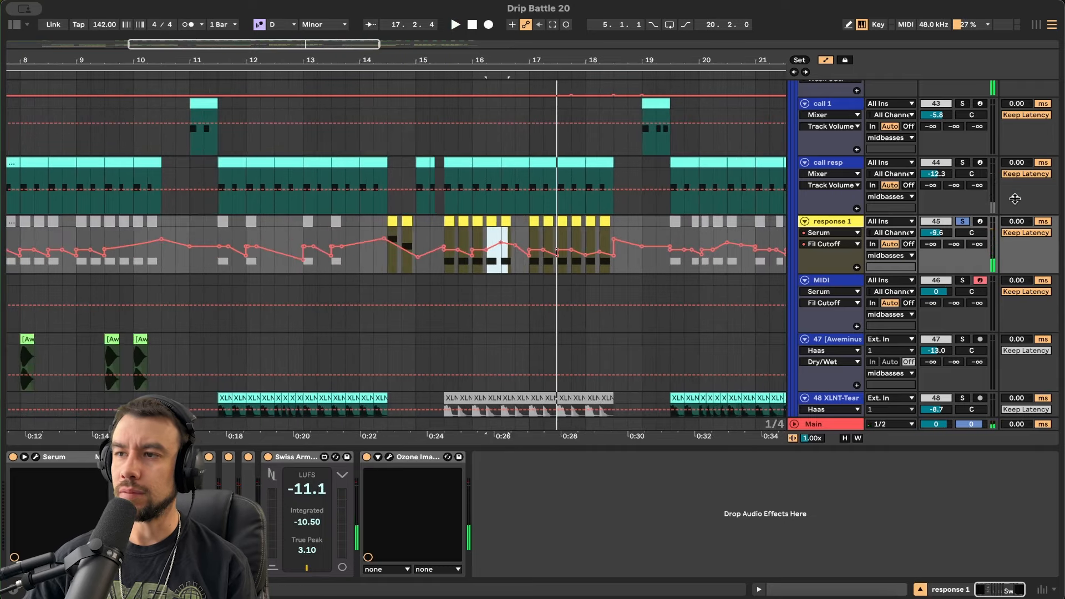
pyautogui.click(963, 223)
# - Bring up the effects page of the MIDI track's Serum and enable the Reverb
pyautogui.click(35, 457)
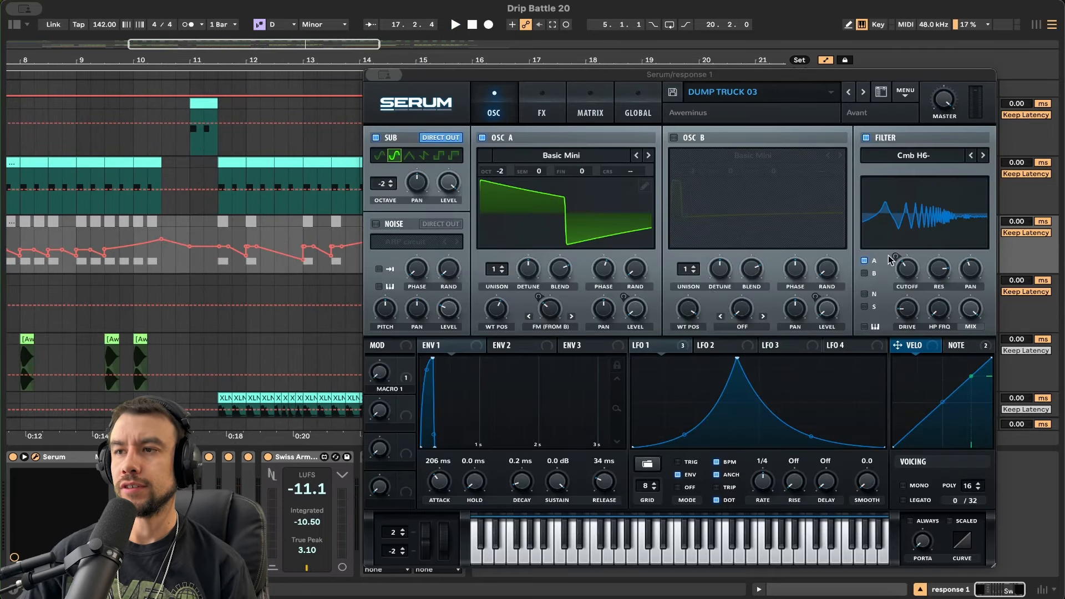
pyautogui.moveTo(605, 72); pyautogui.dragTo(492, 39)
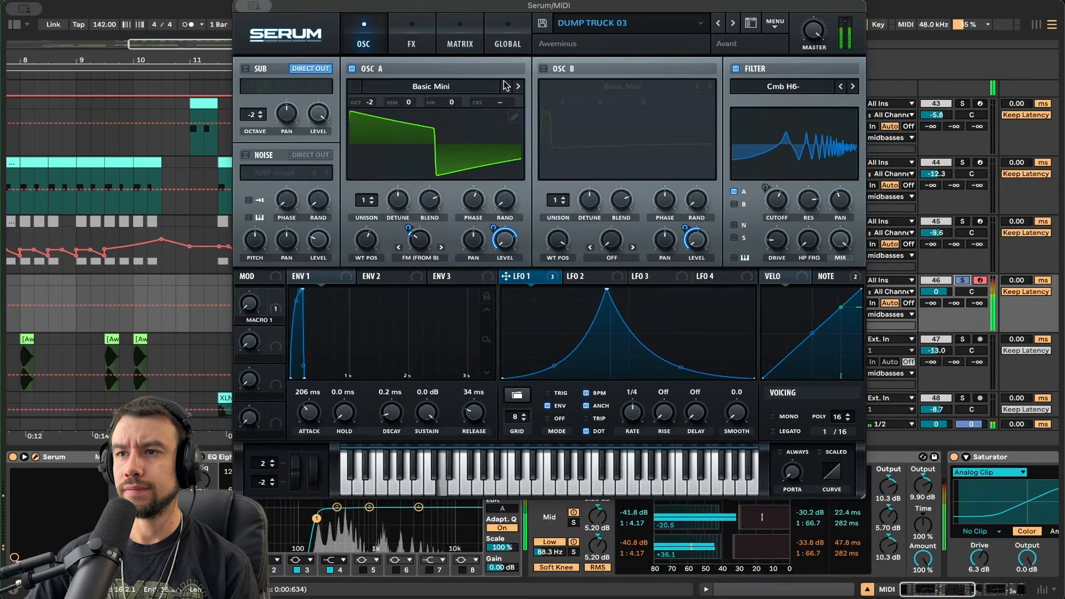
pyautogui.moveTo(451, 10); pyautogui.dragTo(450, 63)
pyautogui.click(410, 92)
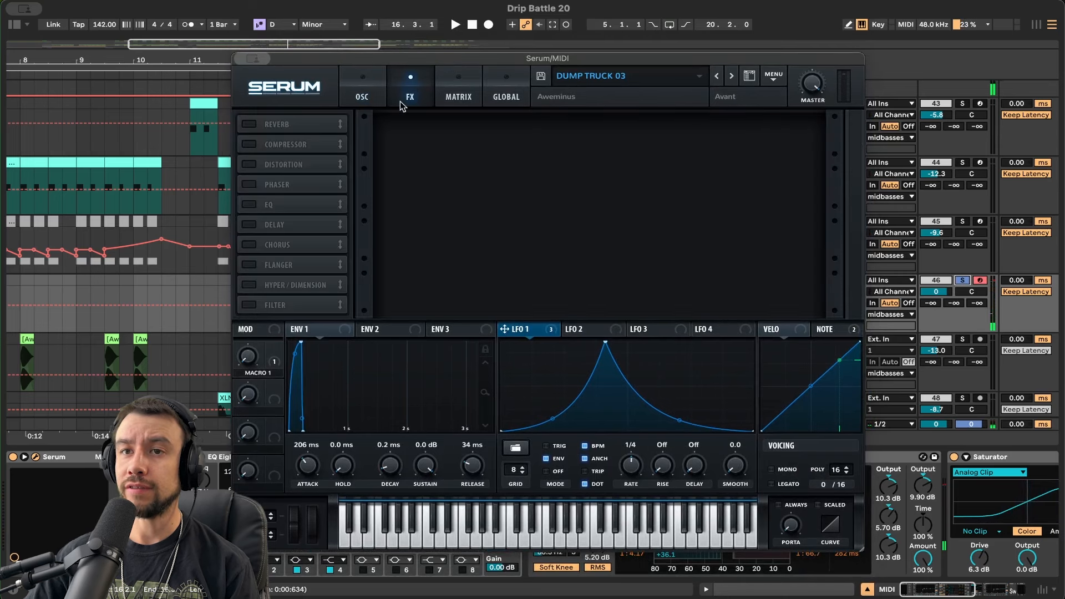
pyautogui.click(253, 125)
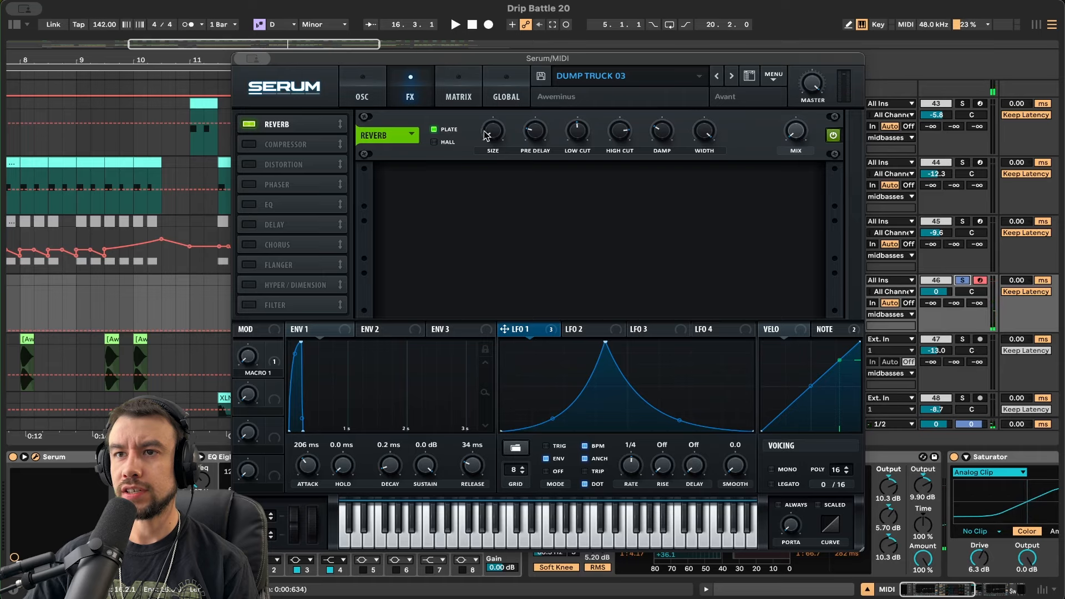
pyautogui.moveTo(487, 137)
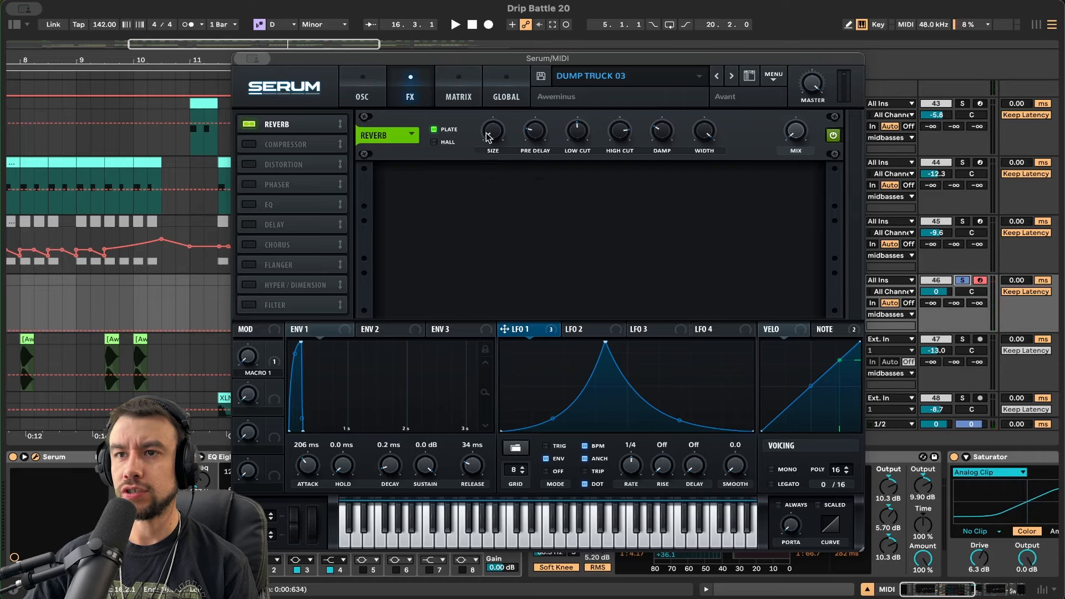
pyautogui.moveTo(536, 137)
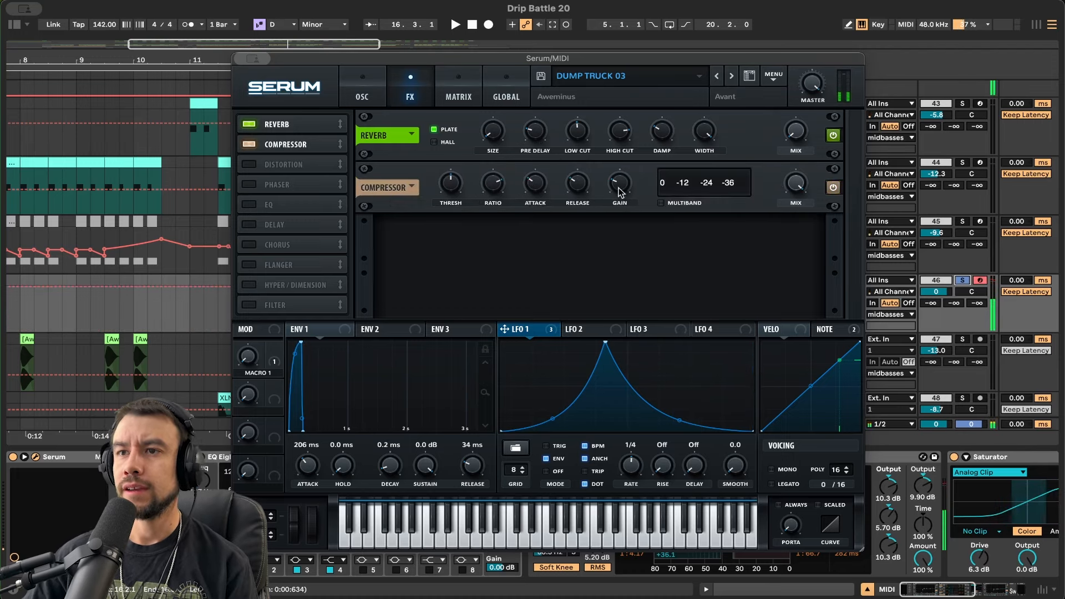
# - Enable the Compressor, compare the sound with it off and on, and enable the Tube Distortion after it
pyautogui.moveTo(622, 186)
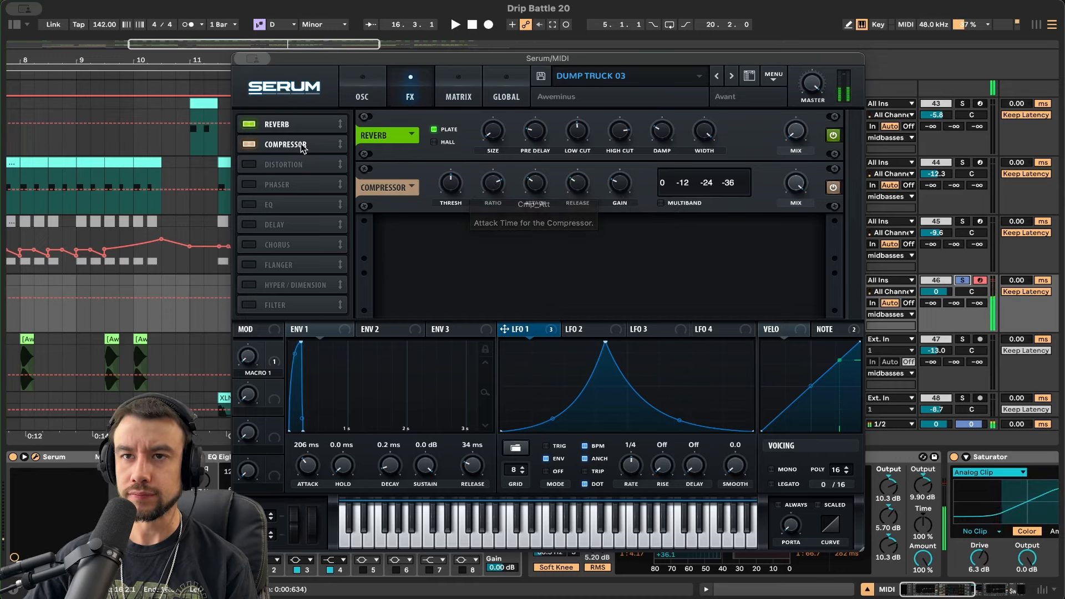
pyautogui.click(249, 144)
pyautogui.click(250, 144)
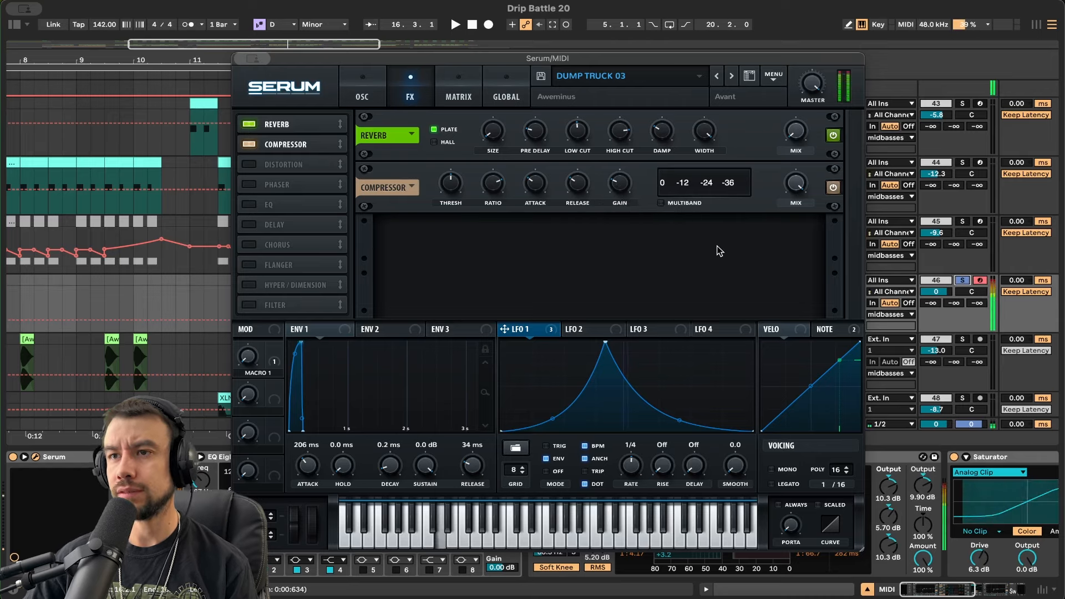
pyautogui.click(249, 164)
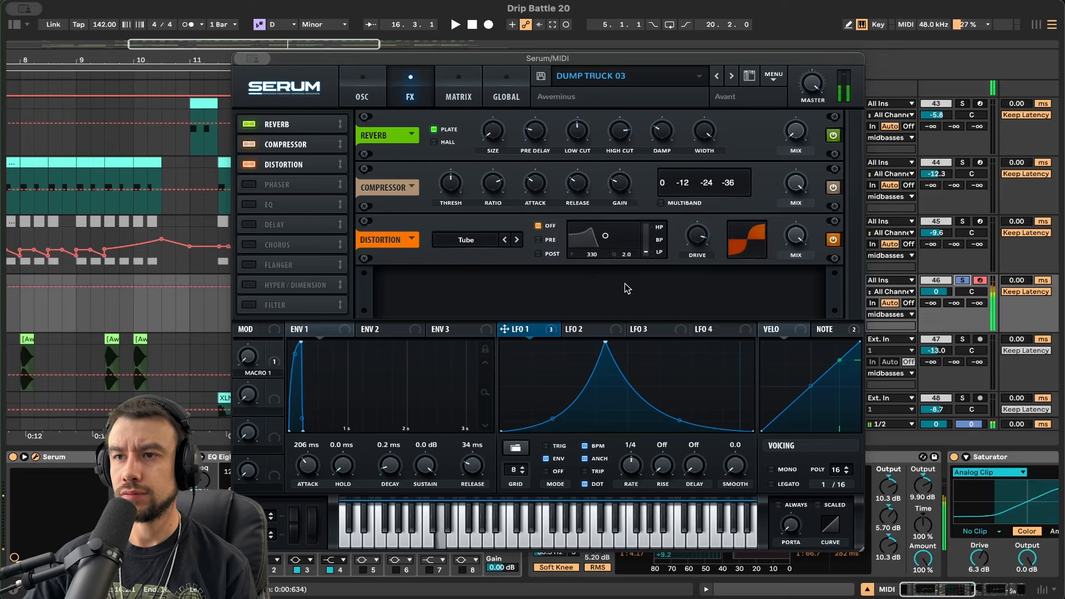
pyautogui.moveTo(704, 240)
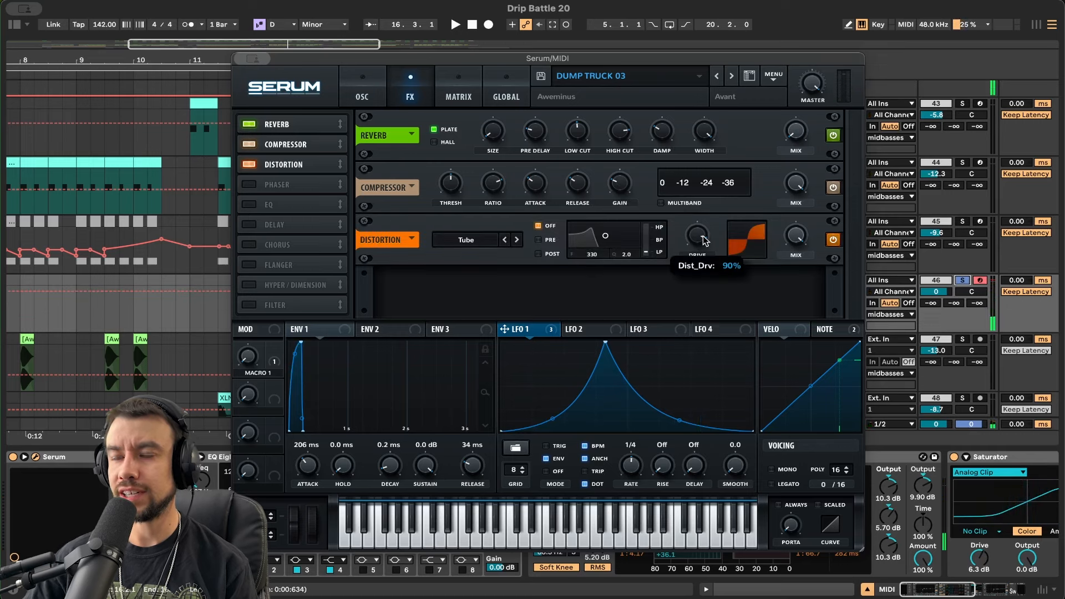
# - Enable the Phaser and compare the bass with the effect bypassed and active
pyautogui.click(249, 184)
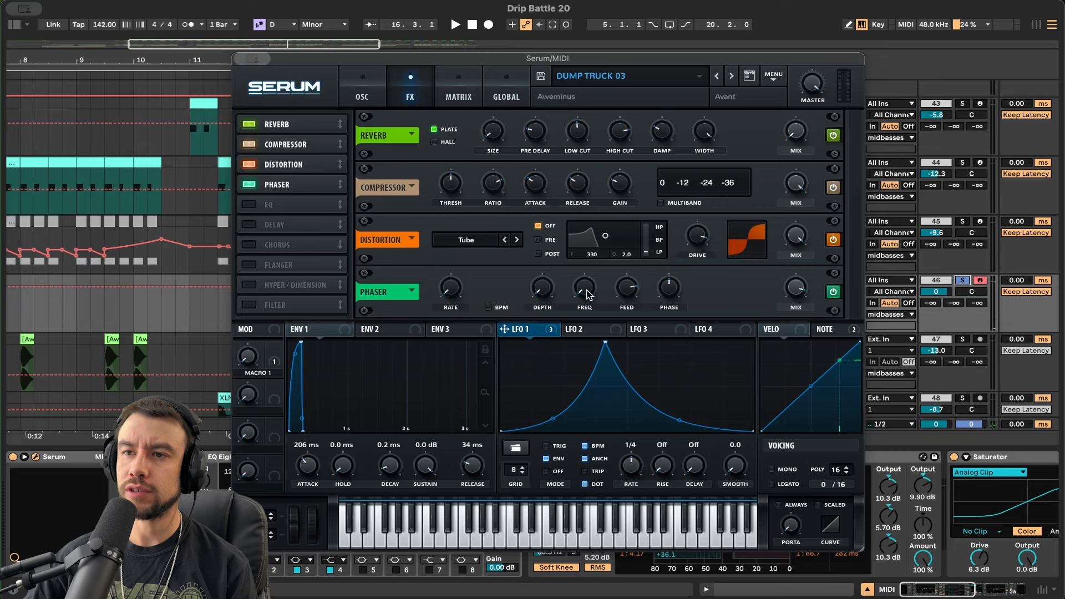
pyautogui.moveTo(631, 294)
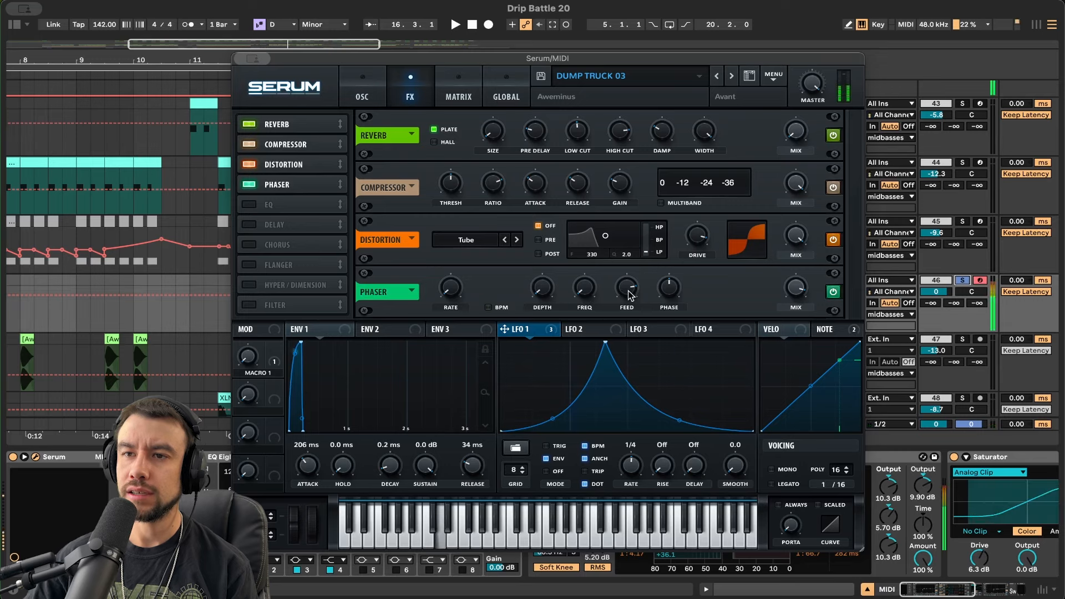
pyautogui.moveTo(803, 293)
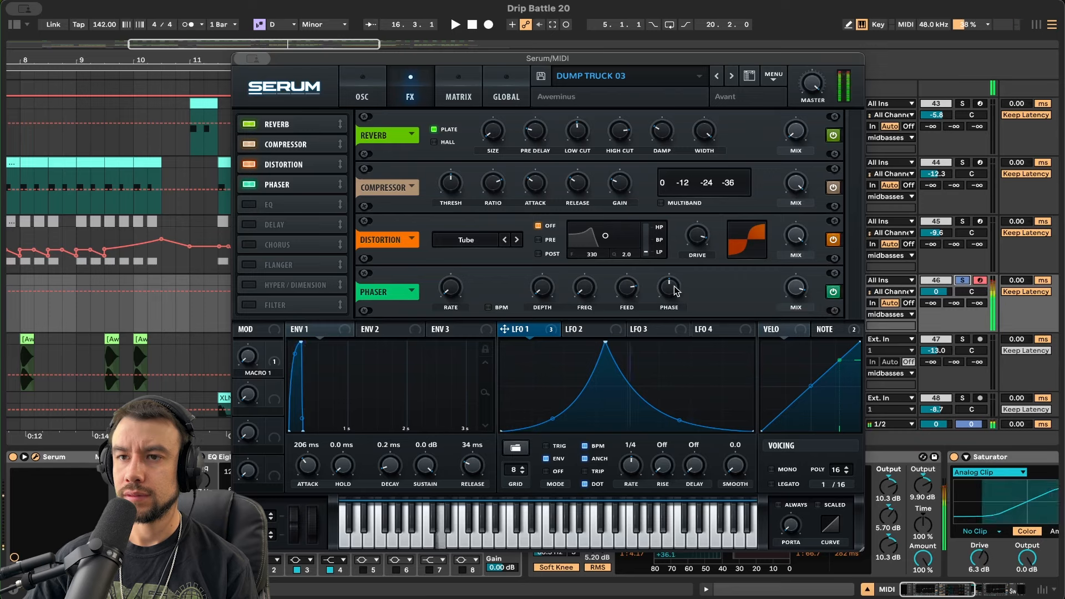
pyautogui.click(831, 294)
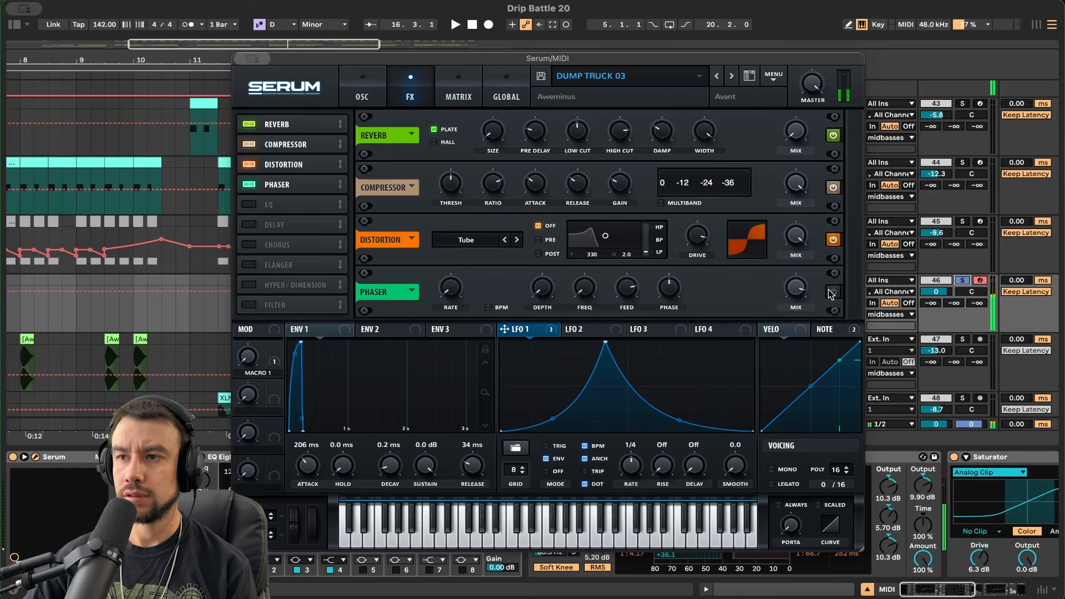
pyautogui.click(831, 294)
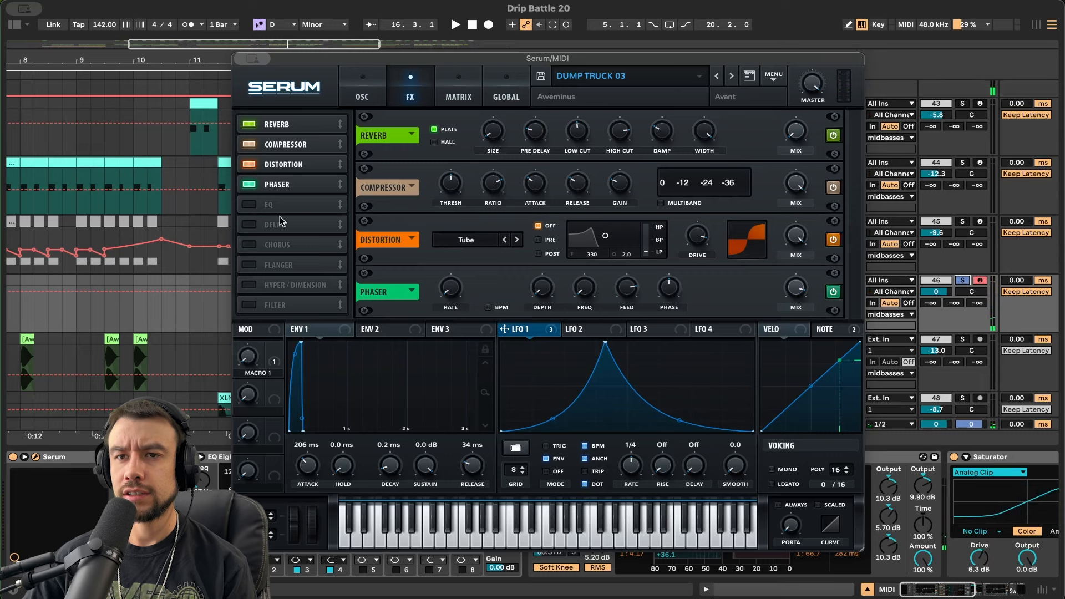
# - Enable the EQ in the effects rack and inspect the settings of its low and high bands
pyautogui.click(249, 204)
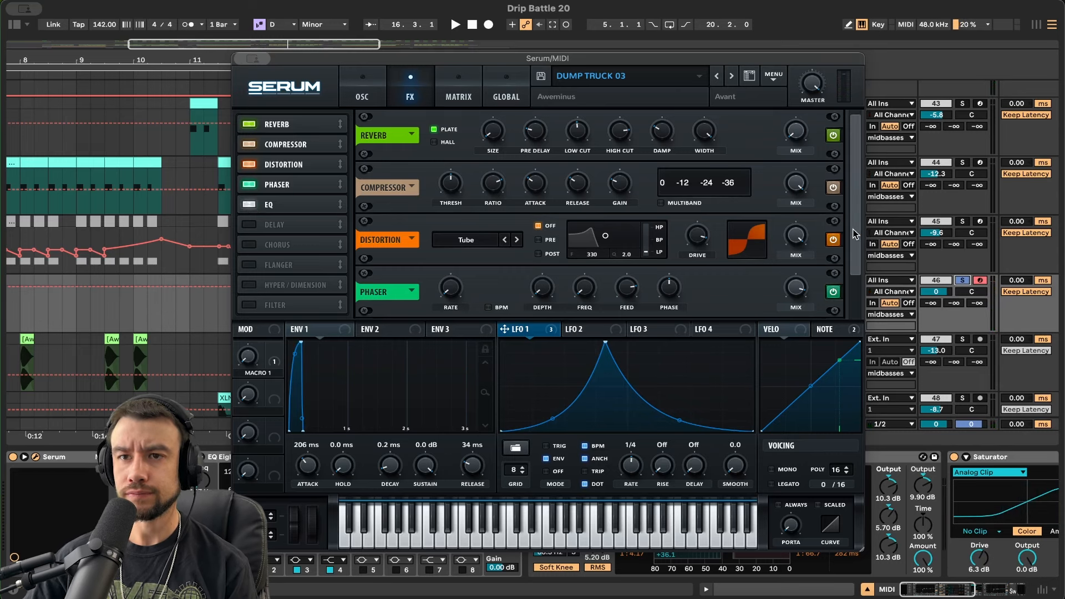
pyautogui.scroll(-1, 855, 233)
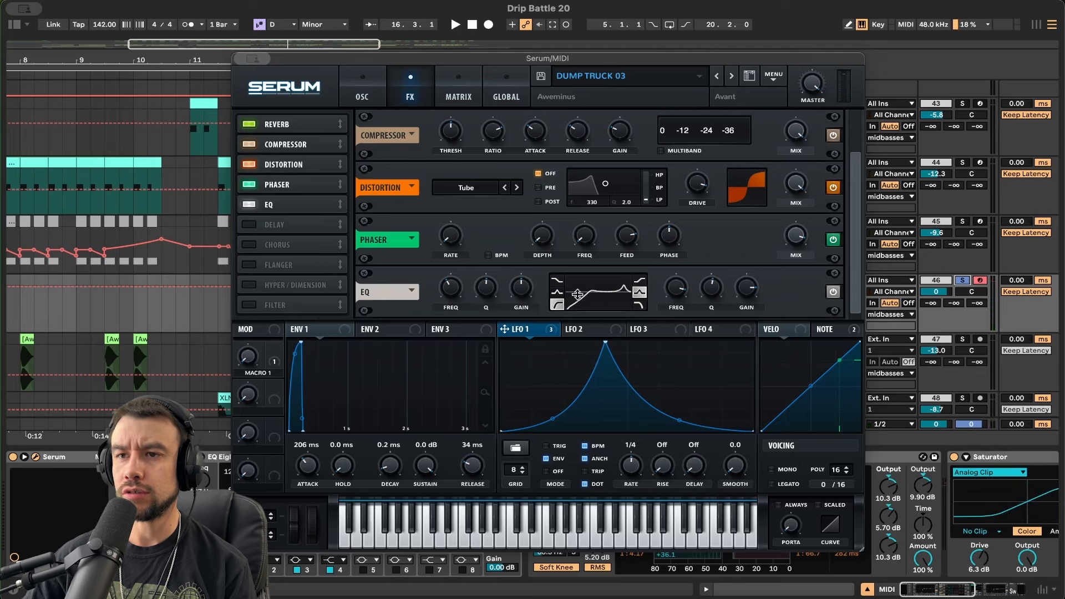
pyautogui.moveTo(449, 288)
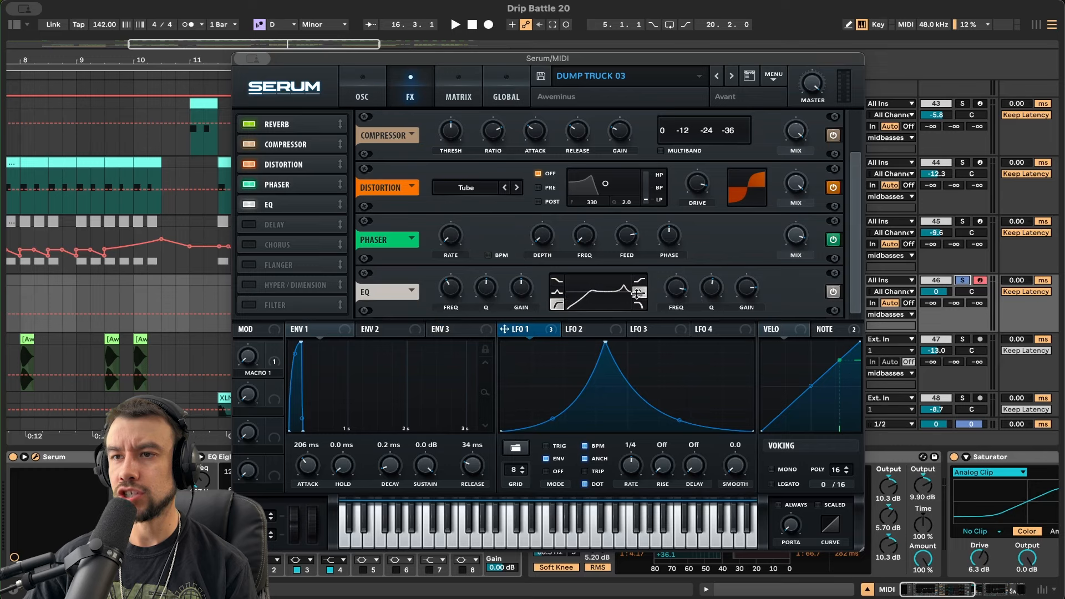
pyautogui.moveTo(680, 287)
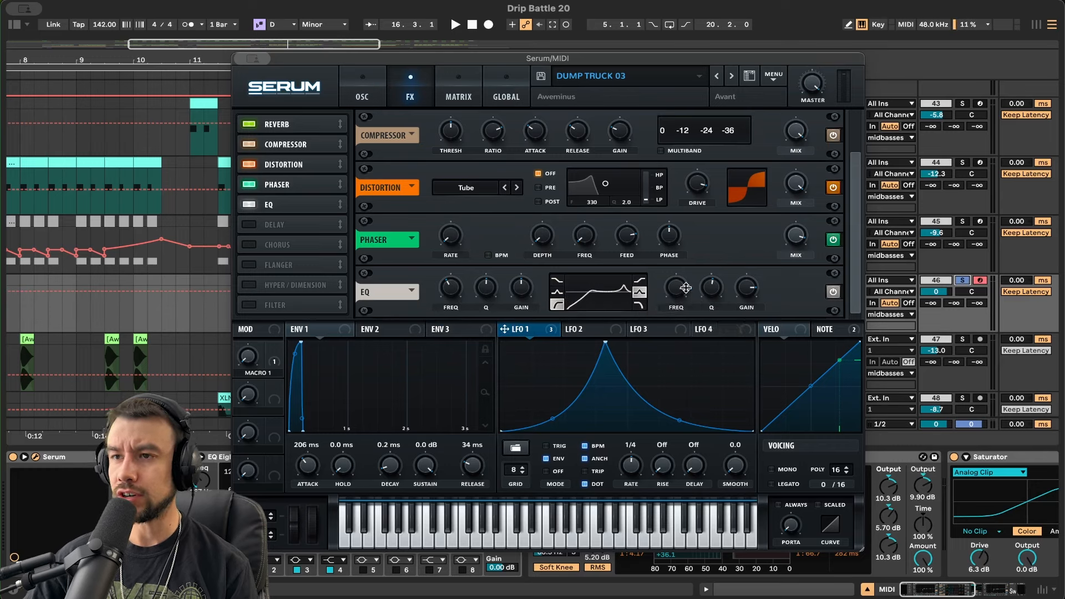
pyautogui.moveTo(753, 289)
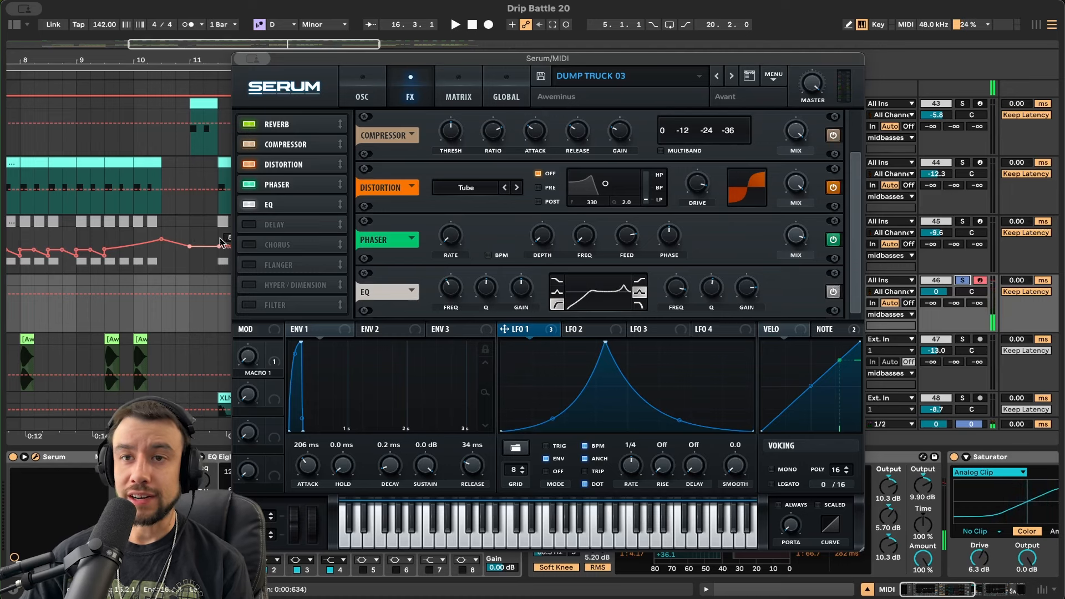
# - Enable the Delay and compare the bass with the effect off and on
pyautogui.click(251, 225)
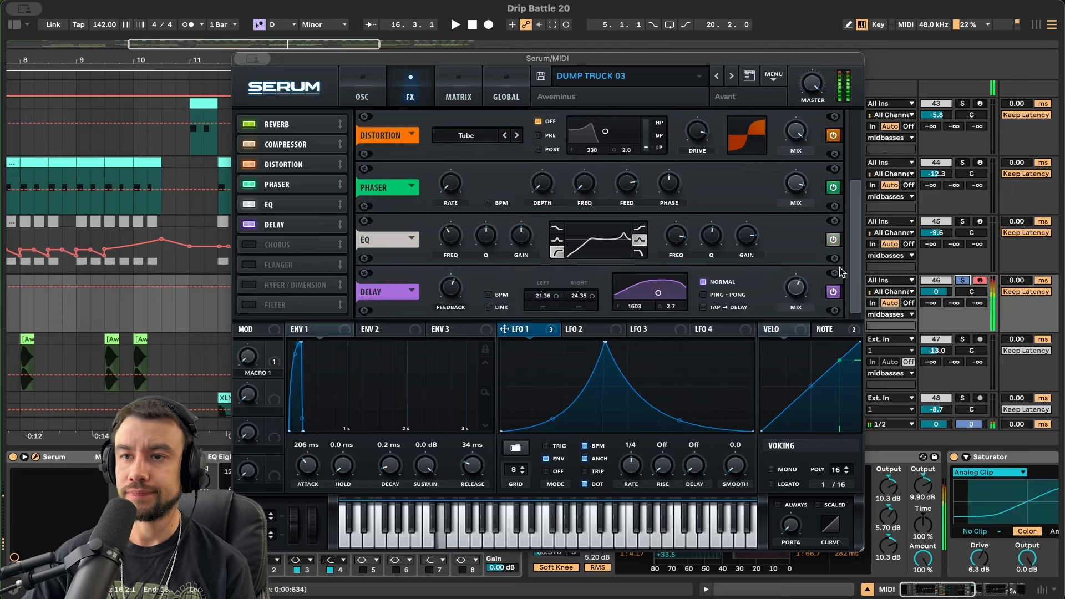
pyautogui.click(250, 225)
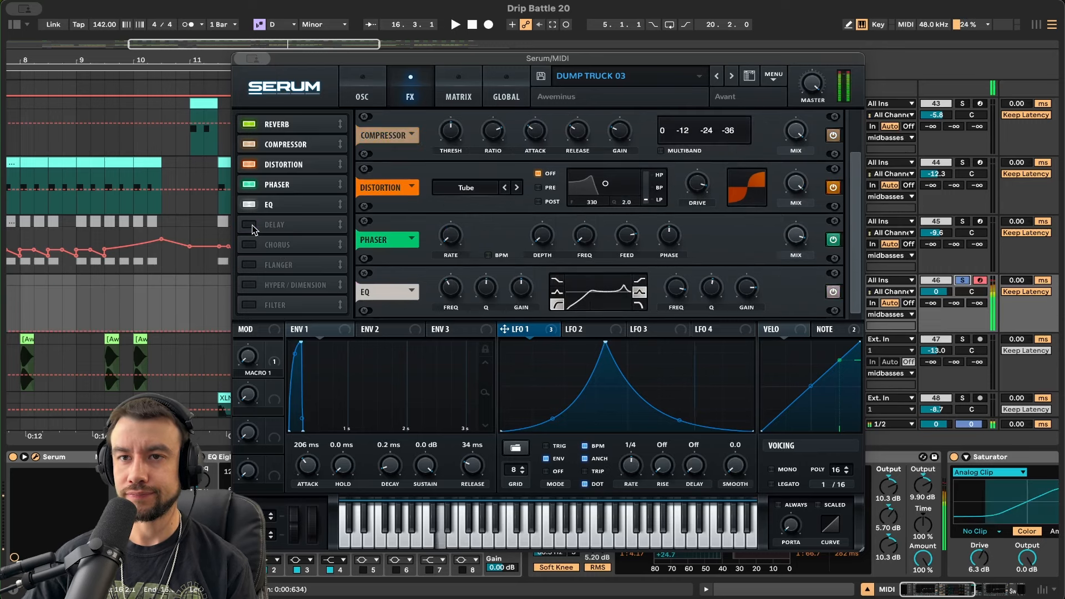
pyautogui.click(251, 226)
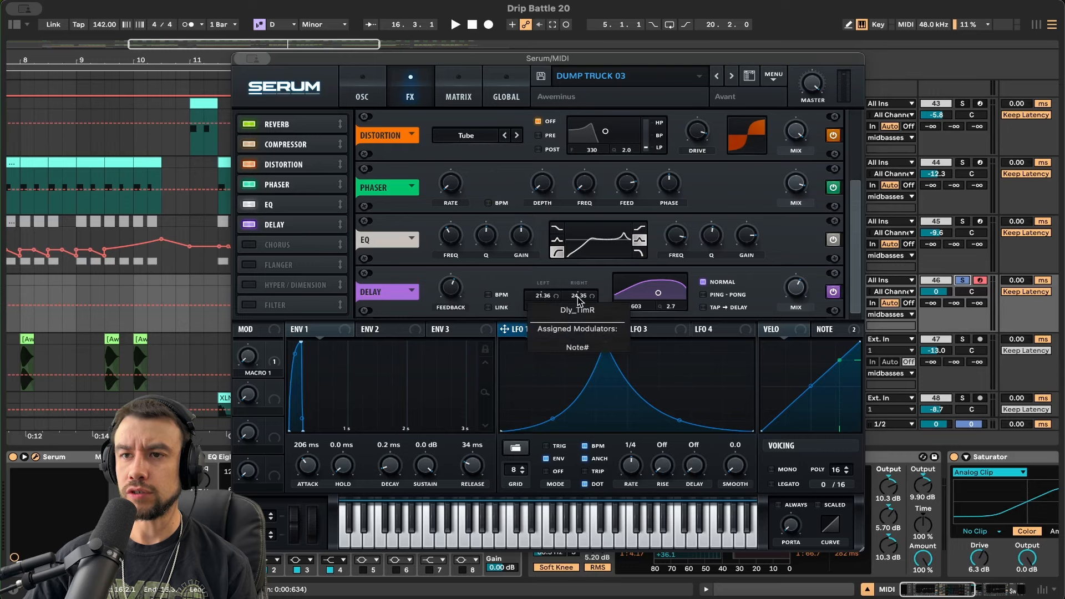
pyautogui.click(834, 294)
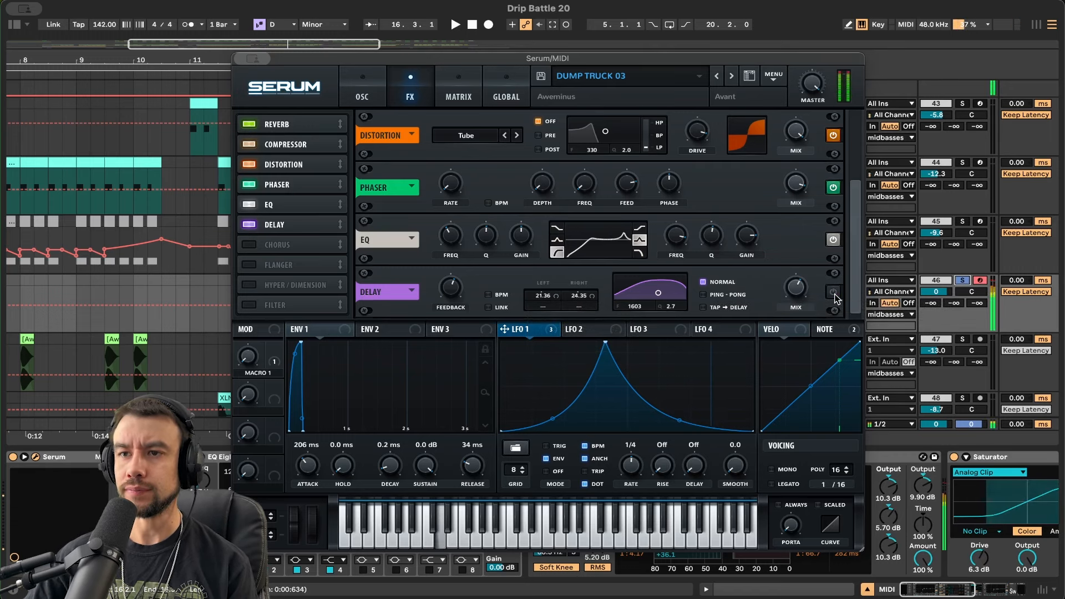
pyautogui.click(834, 293)
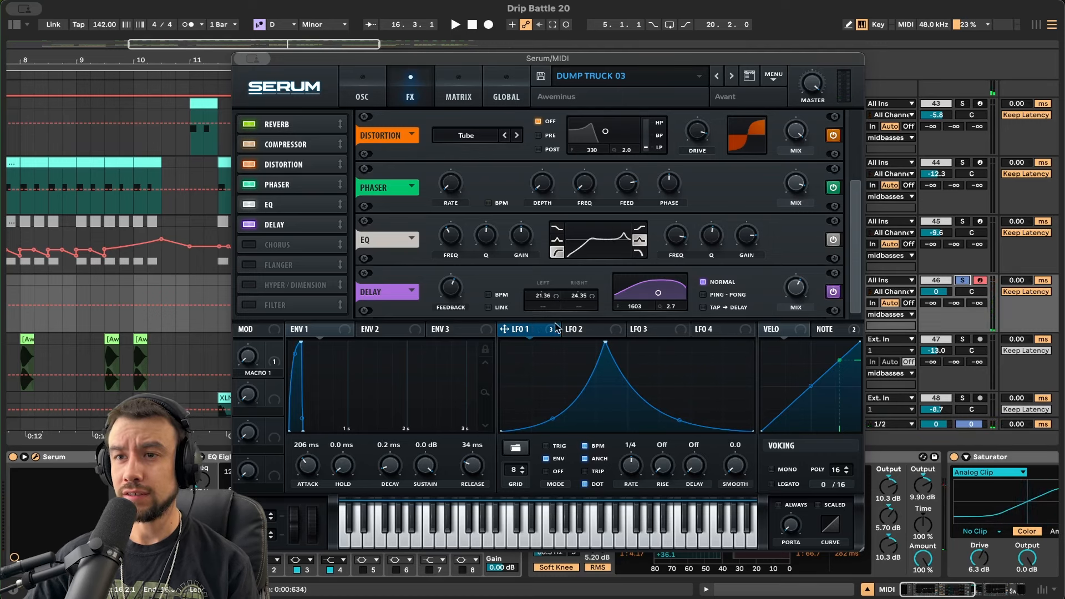
# - Examine the Note modulation on the Delay's left and right times and return to the oscillator page
pyautogui.rightClick(552, 302)
pyautogui.click(820, 331)
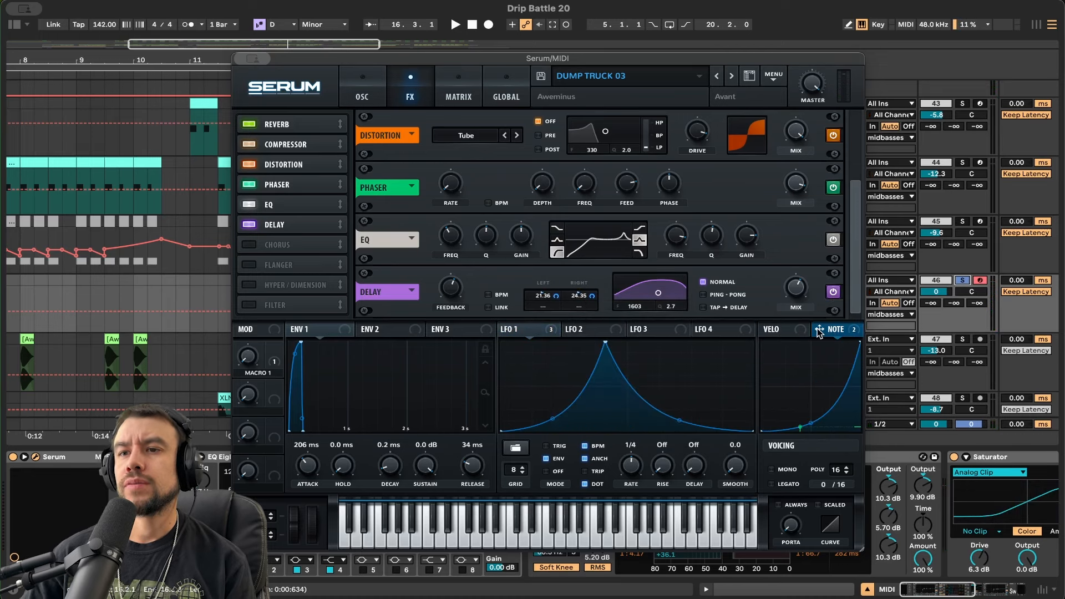
pyautogui.moveTo(523, 335)
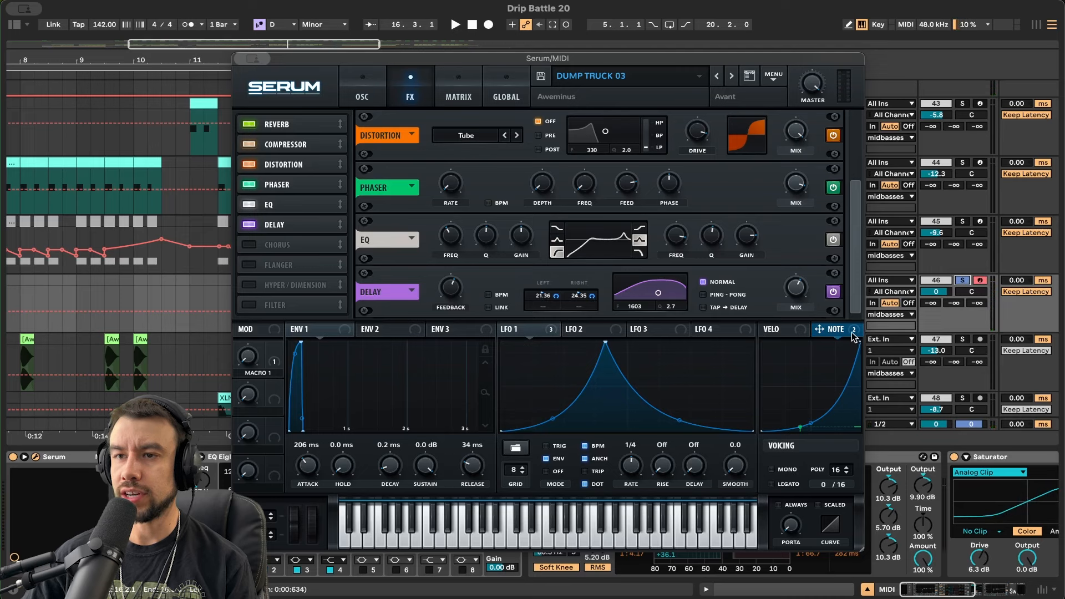
pyautogui.moveTo(595, 297)
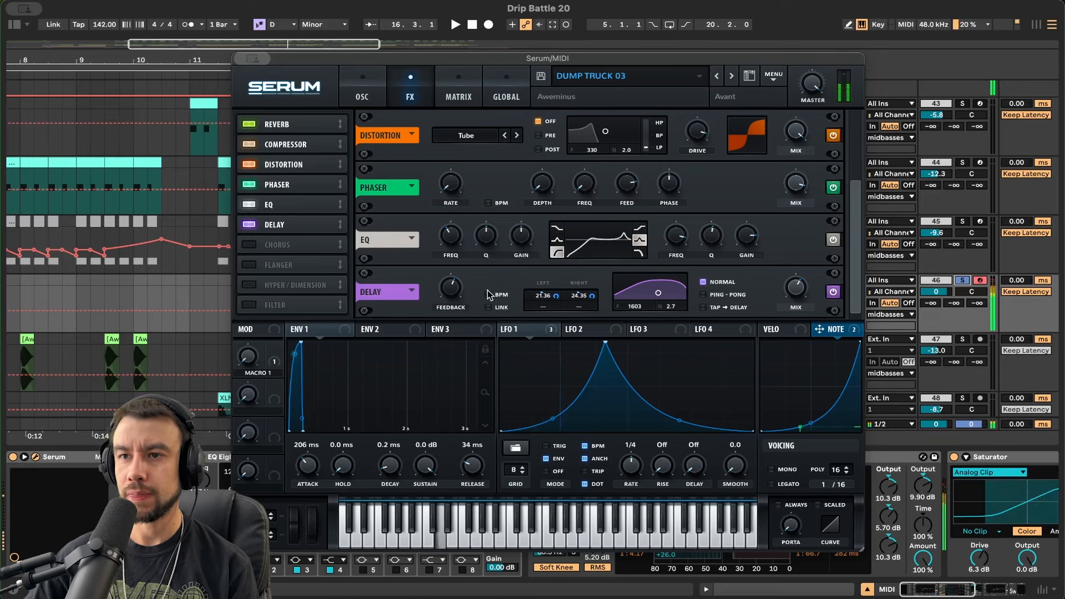
pyautogui.moveTo(795, 290)
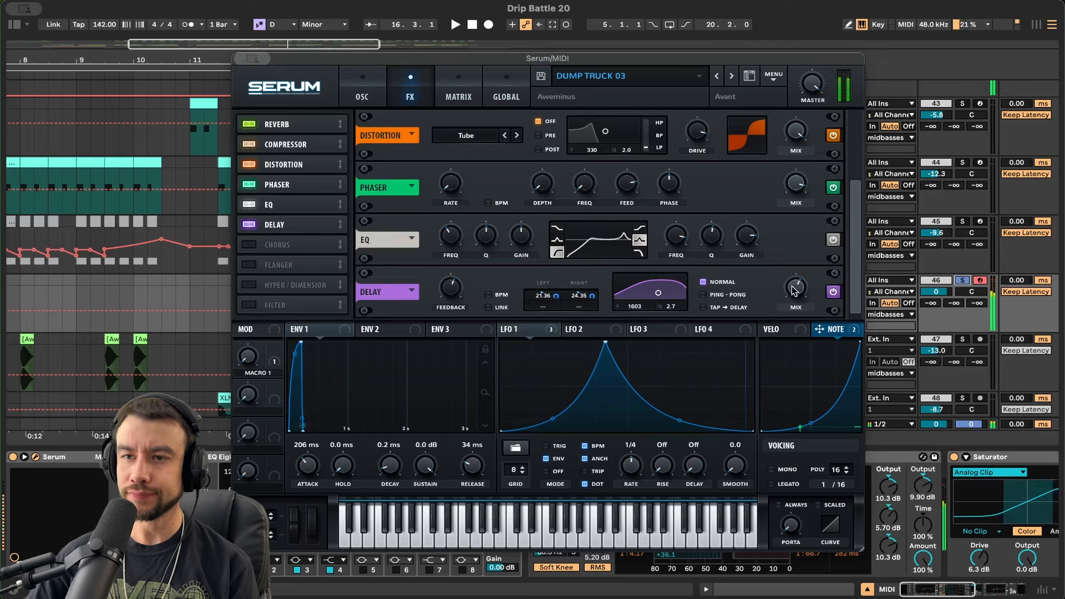
pyautogui.click(358, 96)
pyautogui.moveTo(245, 58)
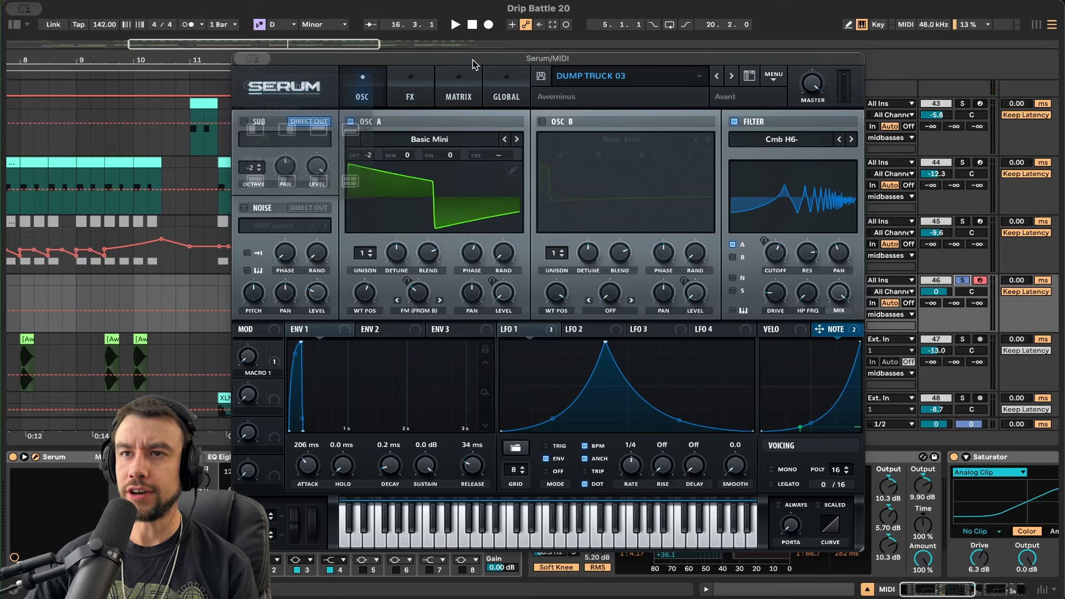
# - Copy the response 1 clip at bar 15.3 to the same position on the MIDI track and duplicate it three times
pyautogui.click(281, 89)
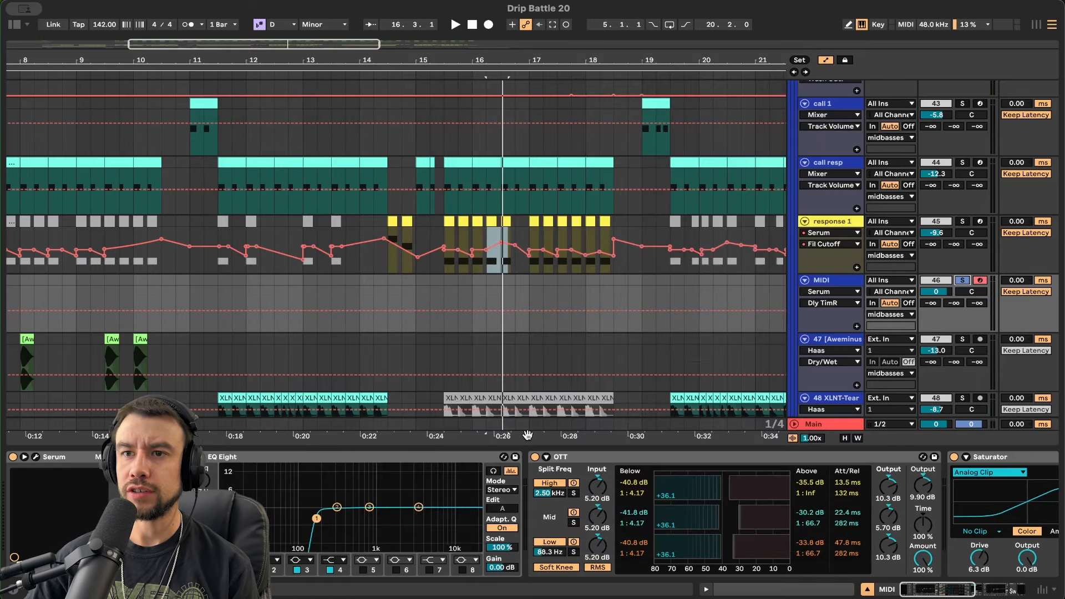
pyautogui.click(448, 222)
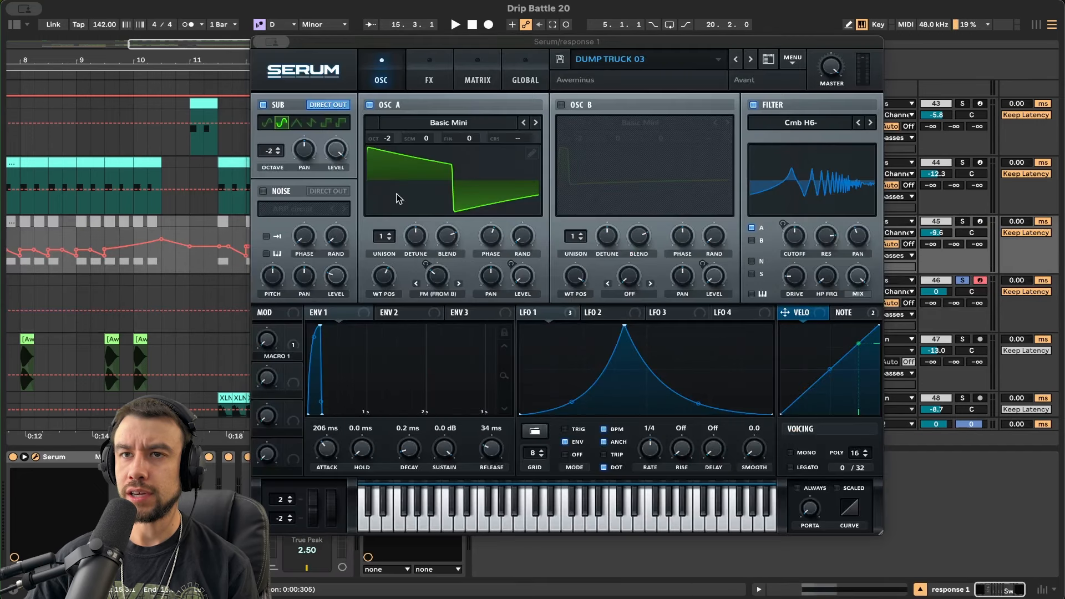
pyautogui.click(266, 44)
pyautogui.click(438, 290)
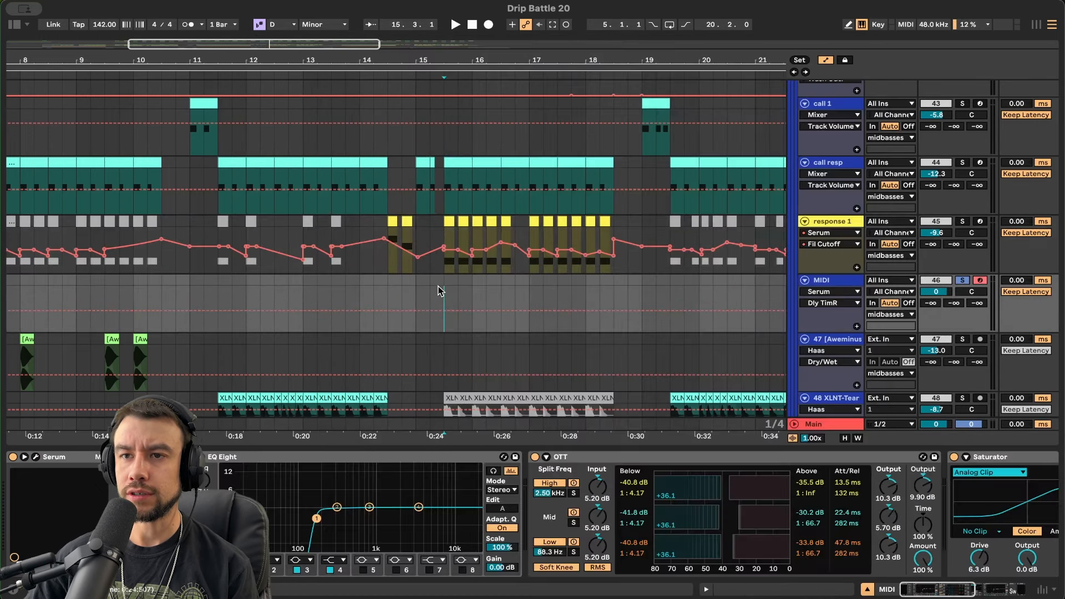
pyautogui.press('super+d')
pyautogui.press('super+d')
pyautogui.press('super+d')
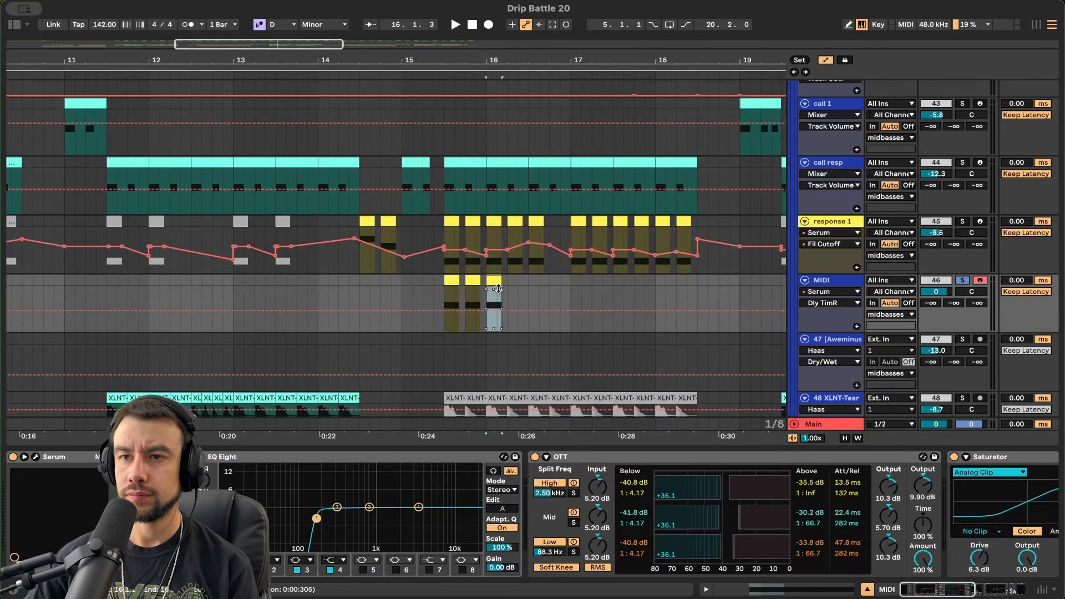
# - Open the first copied clip on the MIDI track and examine its note in the piano roll
pyautogui.doubleClick(448, 277)
pyautogui.scroll(-5, 257, 411)
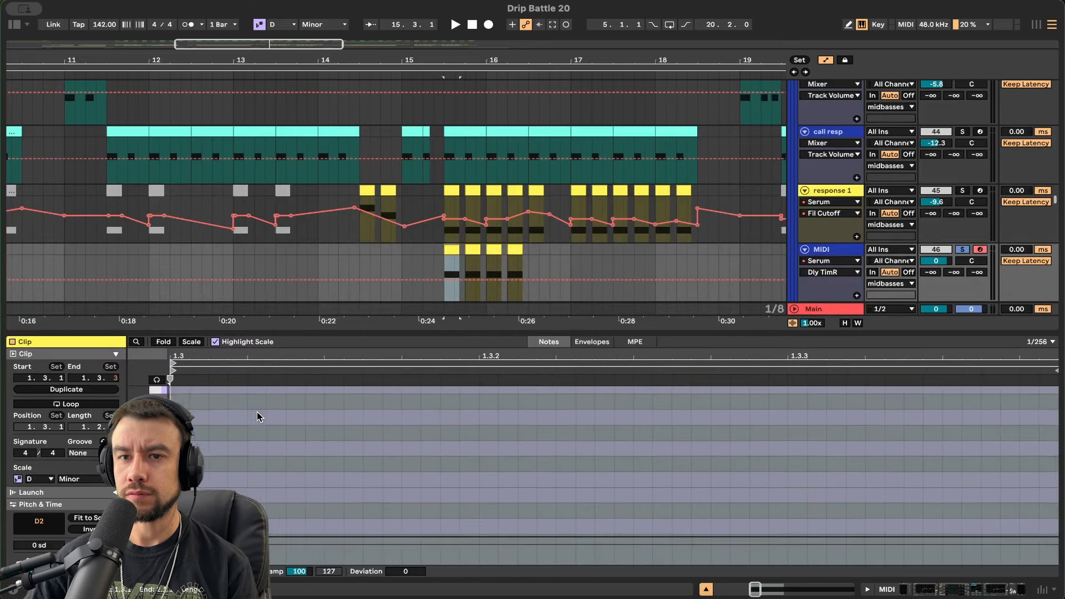
pyautogui.hscroll(-2, 258, 412)
pyautogui.click(270, 421)
pyautogui.click(262, 411)
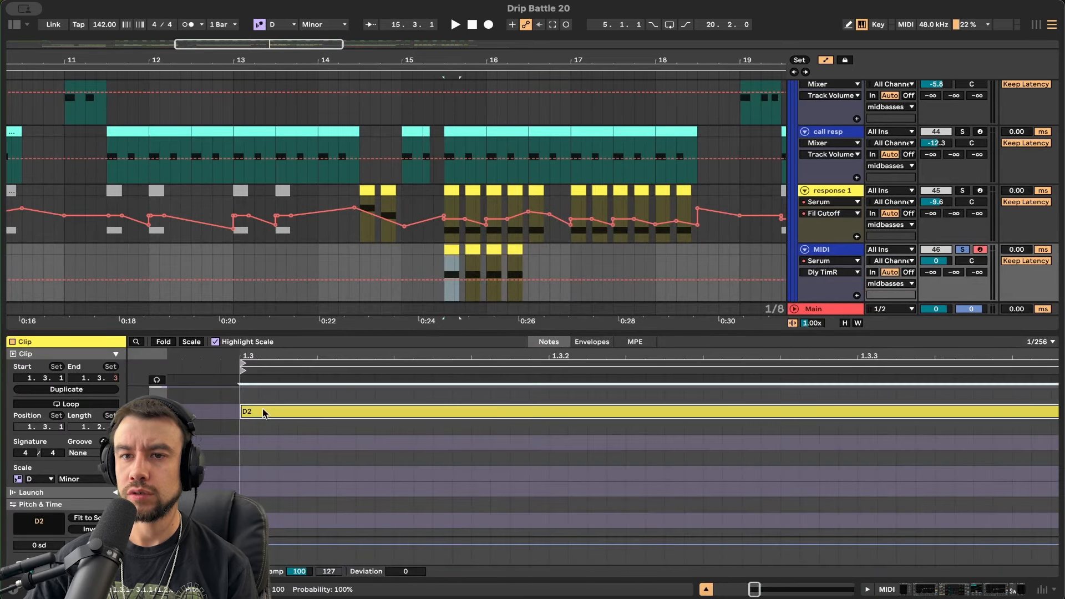
pyautogui.hscroll(2, 322, 421)
pyautogui.scroll(1, 316, 419)
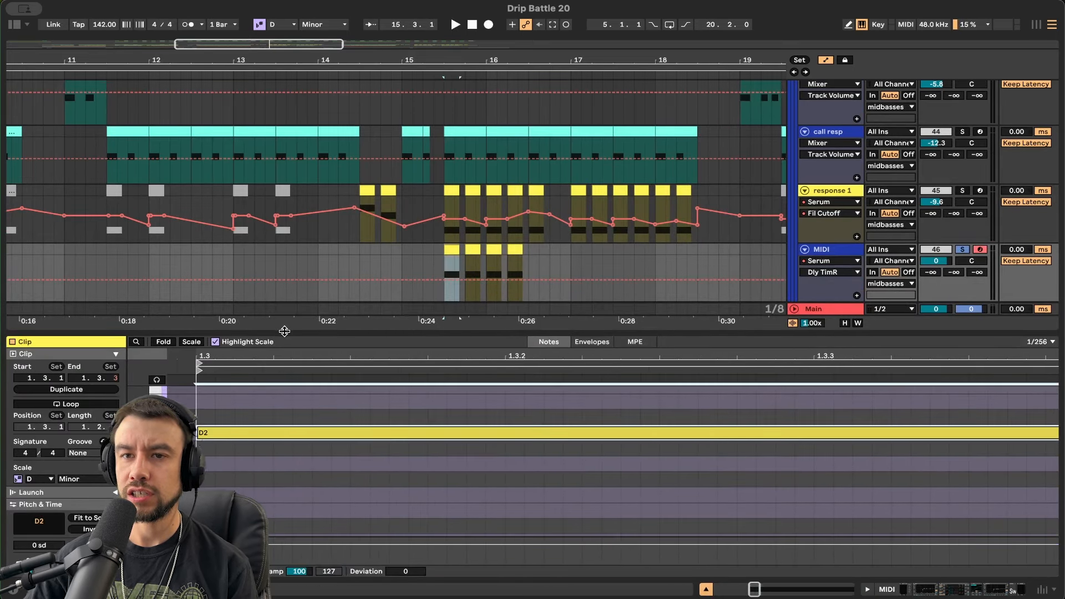
# - Close the clip editor, audition the copied clips and extend the MIDI track's pattern to eight clips
pyautogui.press('super+alt+l')
pyautogui.press('space')
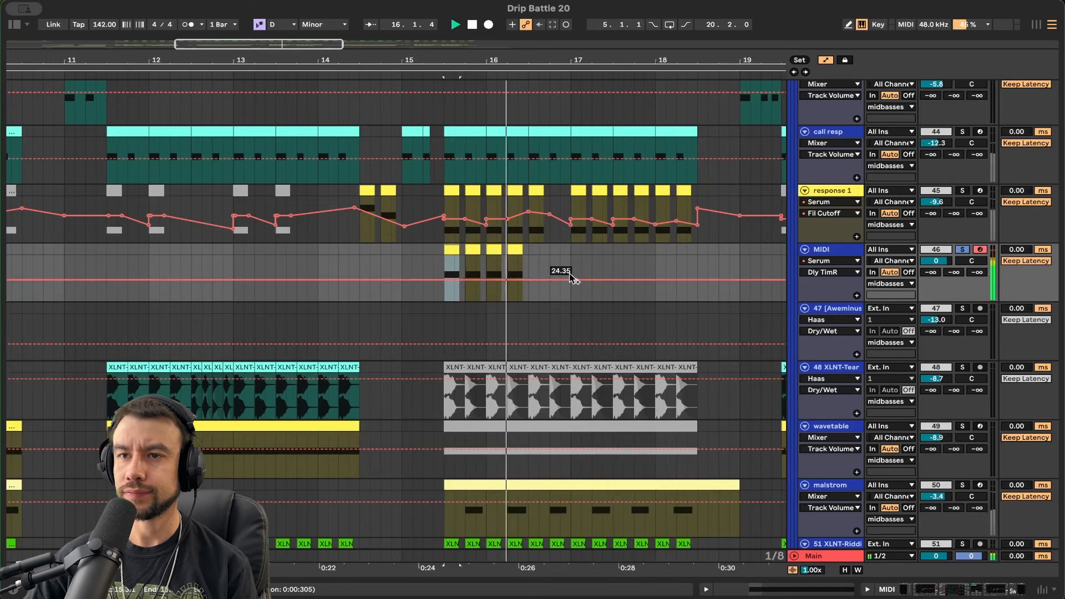
pyautogui.press('space')
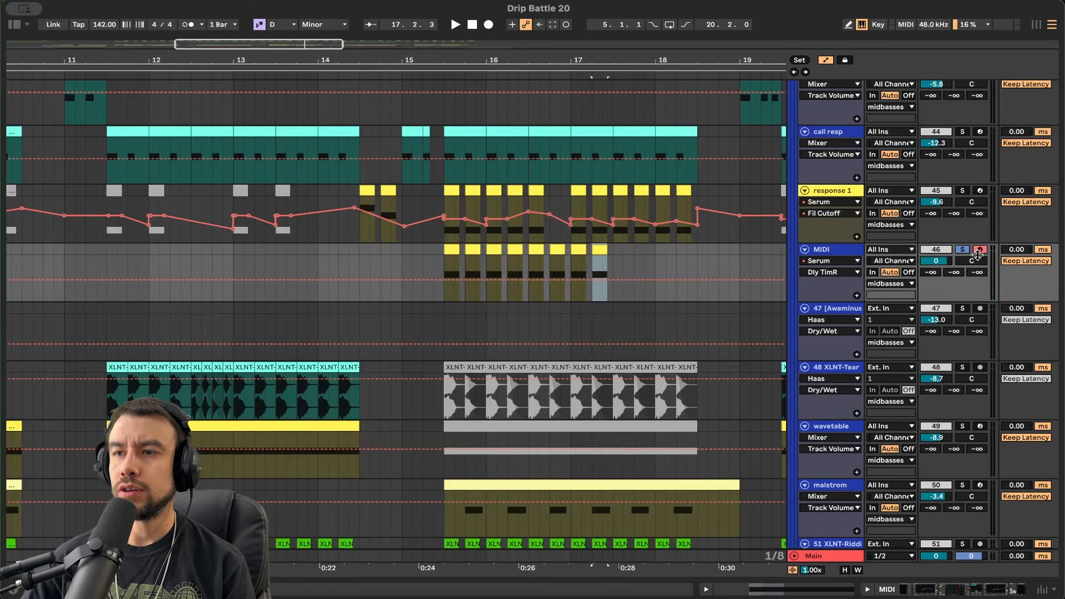
# - Show Serum's Fil Cutoff automation on the MIDI track and clear the copied breakpoints across the eight clips
pyautogui.doubleClick(806, 263)
pyautogui.rightClick(288, 541)
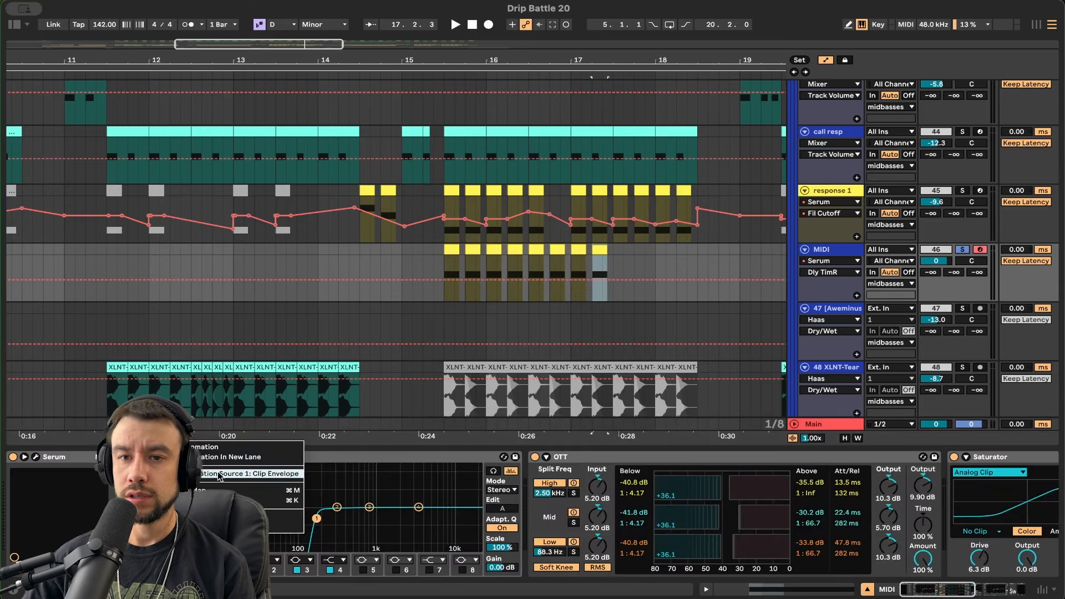
pyautogui.click(208, 446)
pyautogui.scroll(-2, 558, 313)
pyautogui.scroll(-1, 558, 313)
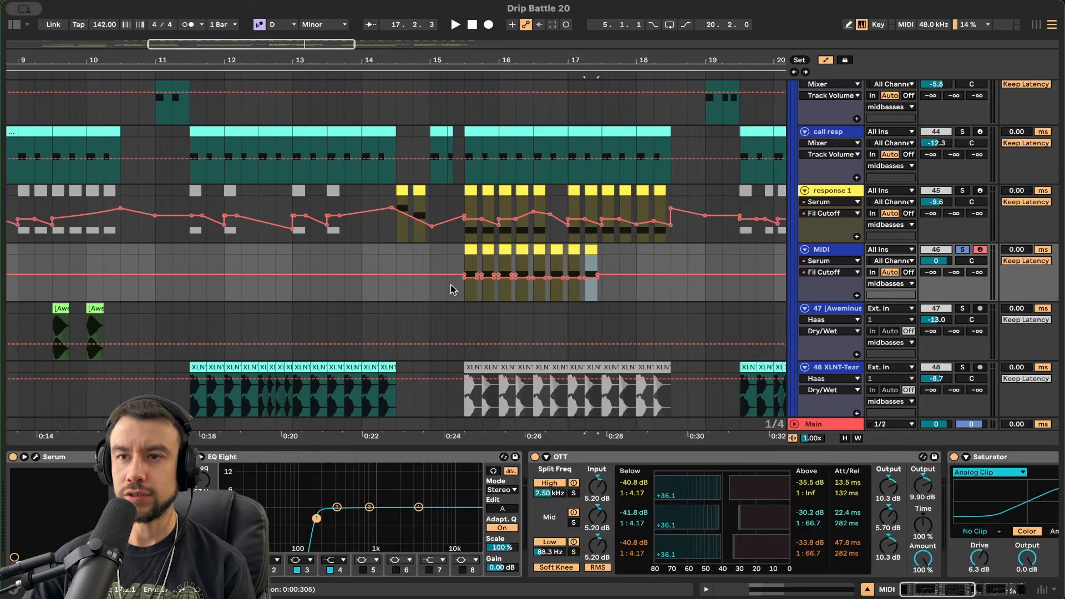
pyautogui.moveTo(450, 286); pyautogui.dragTo(670, 288)
# - Adjust the MIDI track's flat Fil Cutoff automation to about 1169 Hz while auditioning the clips
pyautogui.scroll(3, 462, 288)
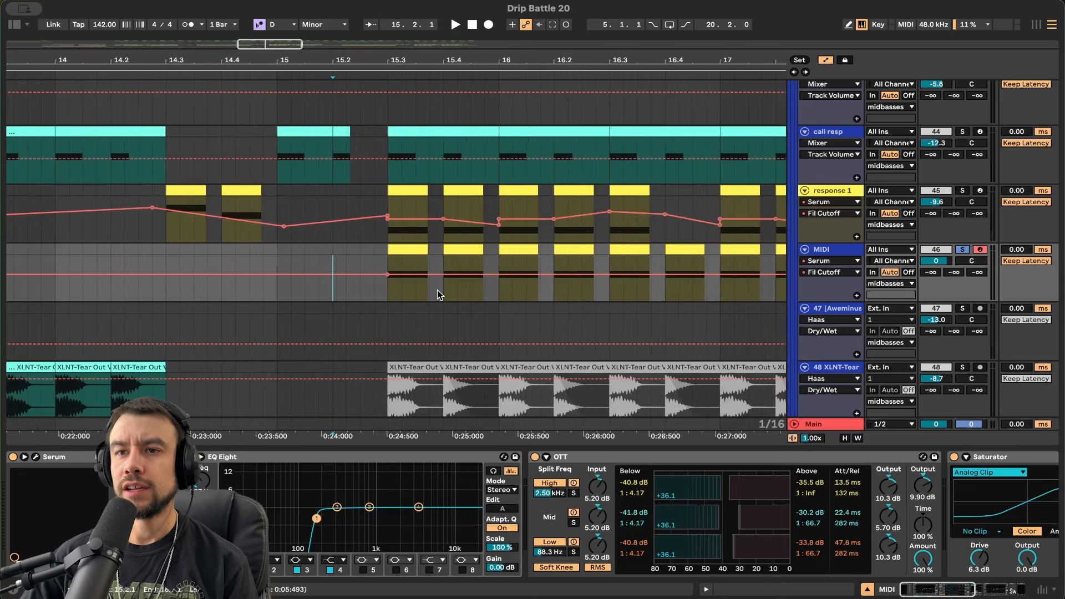
pyautogui.moveTo(386, 279); pyautogui.dragTo(386, 267)
pyautogui.press('space')
pyautogui.press('space')
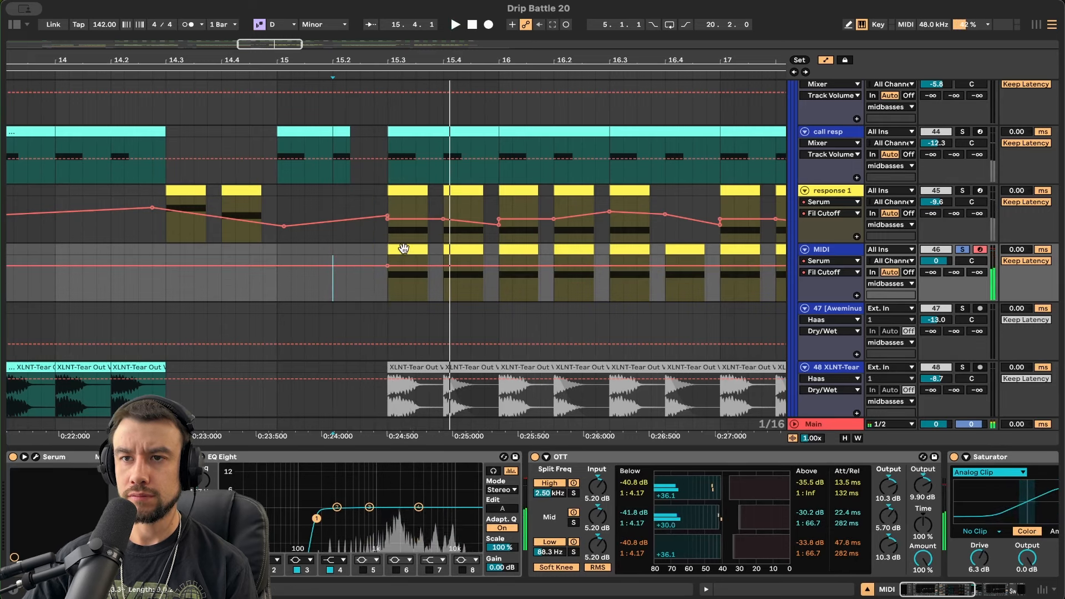
pyautogui.click(402, 249)
pyautogui.press('space')
pyautogui.press('space')
pyautogui.press('space')
pyautogui.moveTo(387, 267); pyautogui.dragTo(388, 273)
pyautogui.press('space')
pyautogui.press('space')
pyautogui.press('space')
pyautogui.press('space')
pyautogui.press('space')
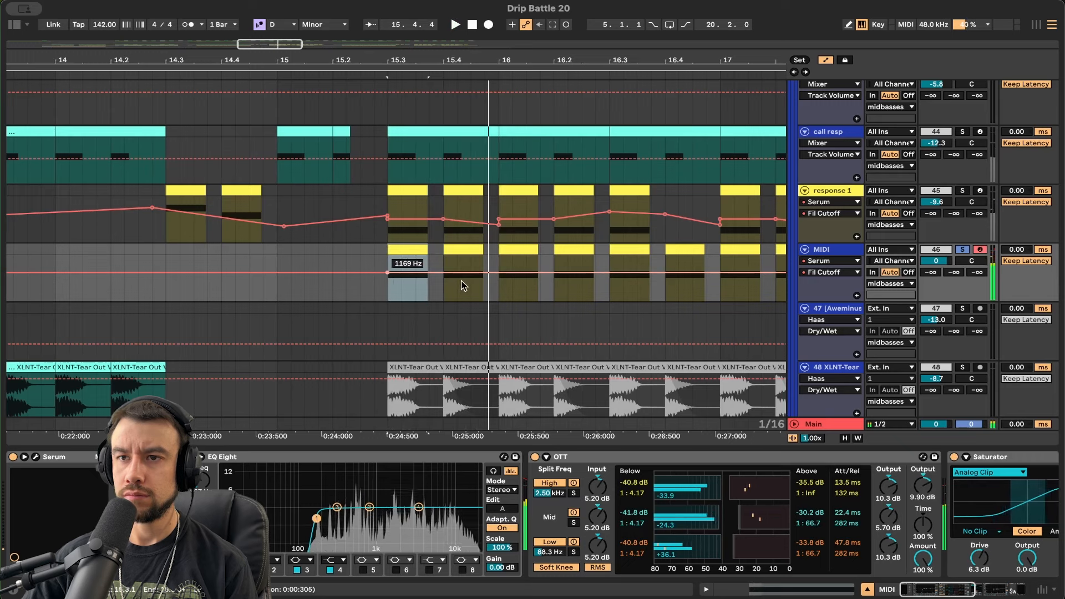
# - Add a rising and falling Fil Cutoff peak over the fourth clip on the MIDI track and audition it
pyautogui.click(610, 273)
pyautogui.scroll(-3, 567, 272)
pyautogui.click(560, 273)
pyautogui.moveTo(502, 246); pyautogui.dragTo(504, 231)
pyautogui.press('space')
pyautogui.scroll(3, 525, 265)
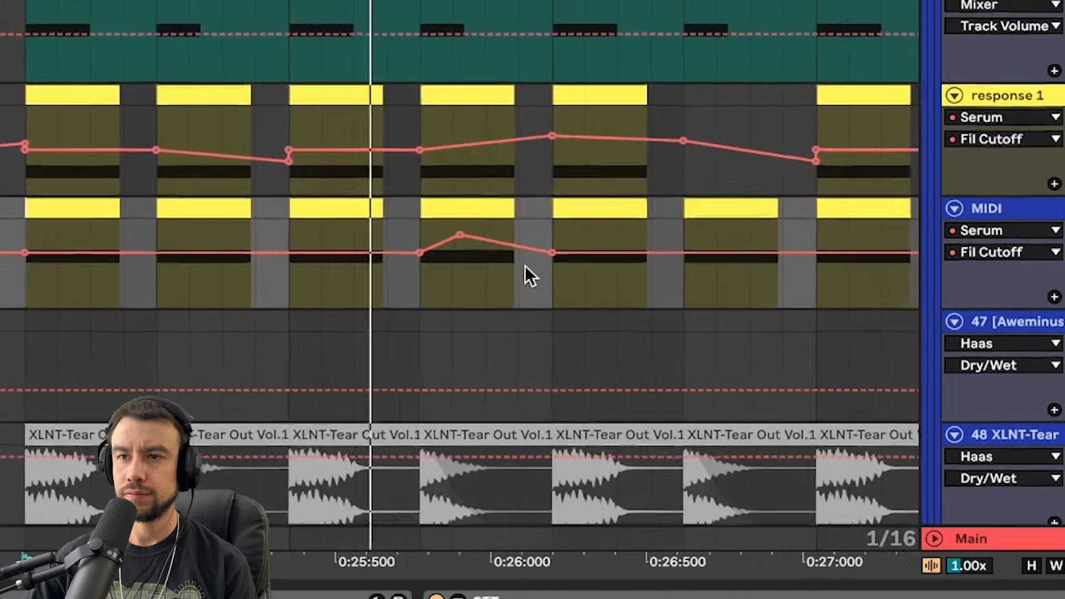
pyautogui.hscroll(2, 525, 265)
pyautogui.scroll(-2, 525, 265)
pyautogui.press('space')
pyautogui.press('space')
pyautogui.scroll(-2, 504, 296)
pyautogui.hscroll(3, 503, 297)
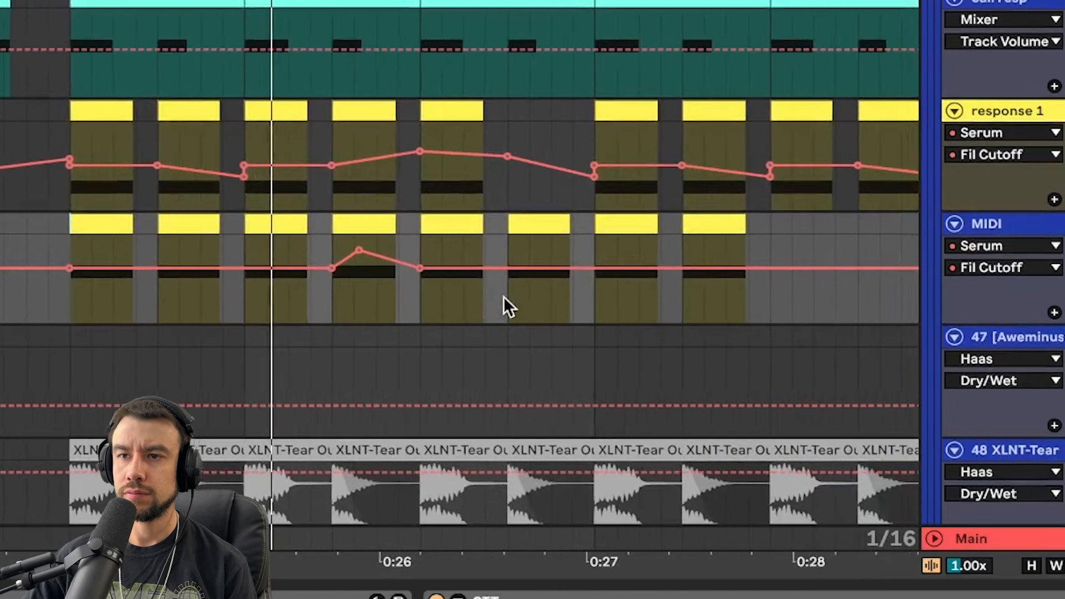
# - Duplicate the Fil Cutoff automation of the first four MIDI track clips twice along the timeline
pyautogui.hscroll(2, 504, 296)
pyautogui.moveTo(369, 297); pyautogui.dragTo(52, 285)
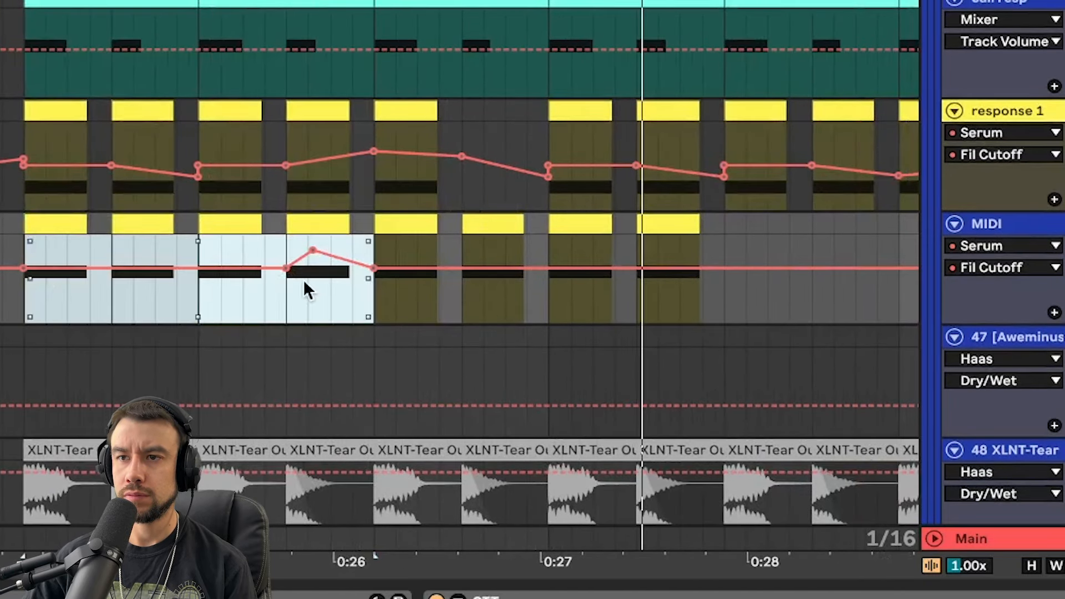
pyautogui.hotkey('ctrl', 'd')
pyautogui.hotkey('ctrl', 'd')
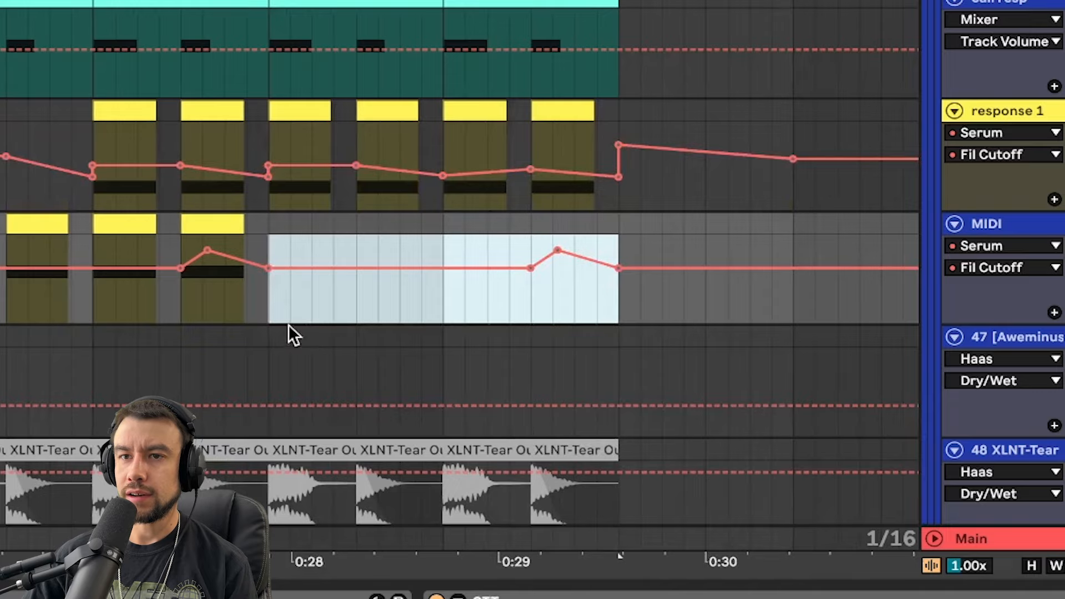
# - Delete the surplus Fil Cutoff automation beyond the eighth clip on the MIDI track
pyautogui.moveTo(223, 302); pyautogui.dragTo(602, 300)
pyautogui.click(603, 301)
pyautogui.moveTo(705, 300); pyautogui.dragTo(308, 298)
pyautogui.press('Delete')
pyautogui.hscroll(-1, 309, 299)
pyautogui.click(278, 311)
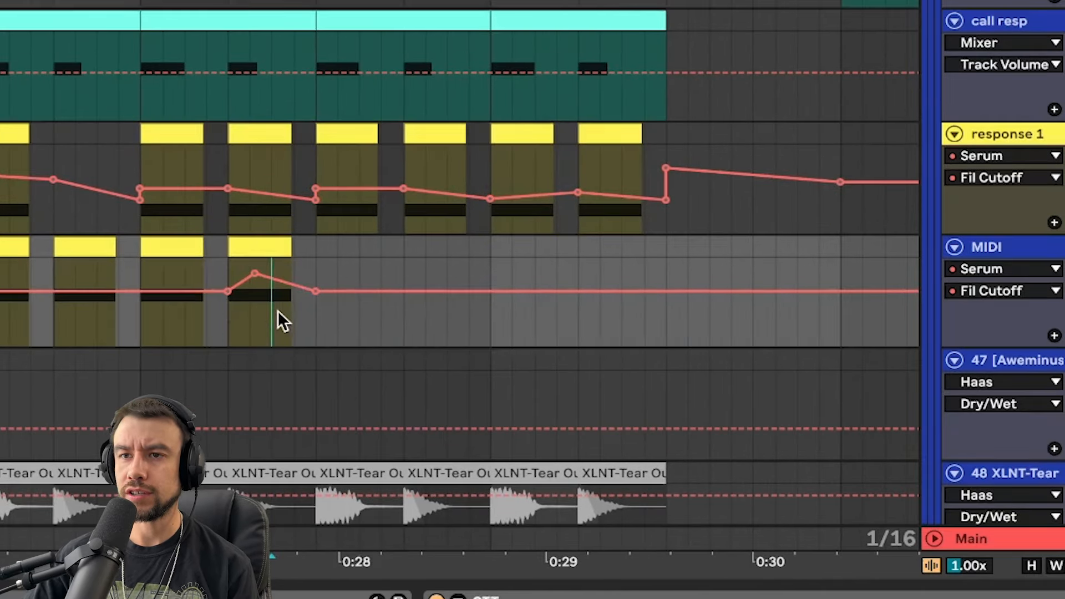
# - Lower the Fil Cutoff peak over the eighth MIDI track clip and audition the pattern
pyautogui.hscroll(-2, 277, 311)
pyautogui.moveTo(368, 267); pyautogui.dragTo(366, 276)
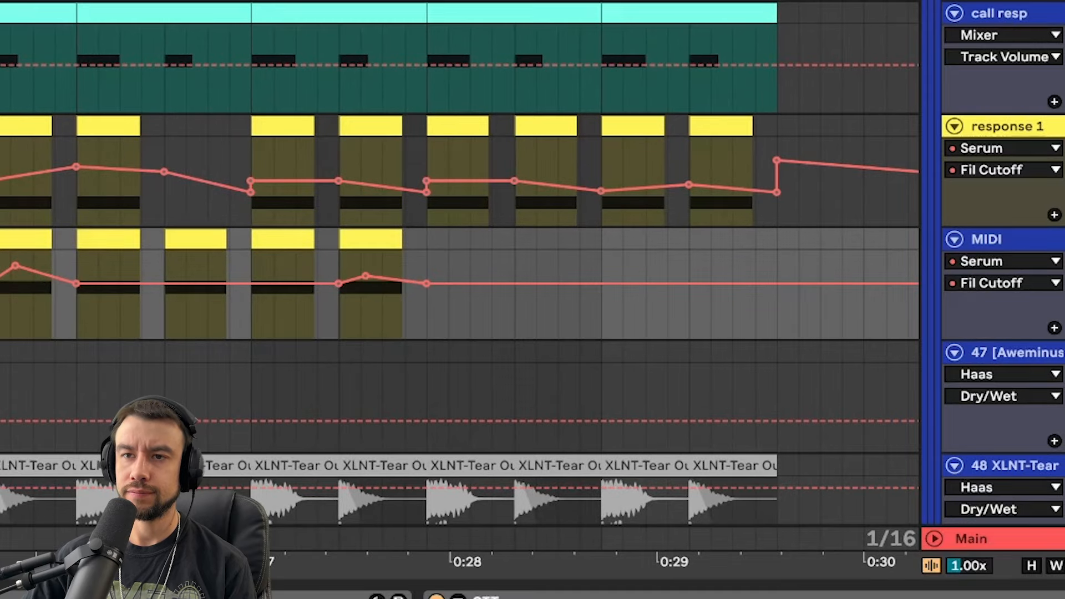
pyautogui.scroll(-3, 312, 305)
pyautogui.press('space')
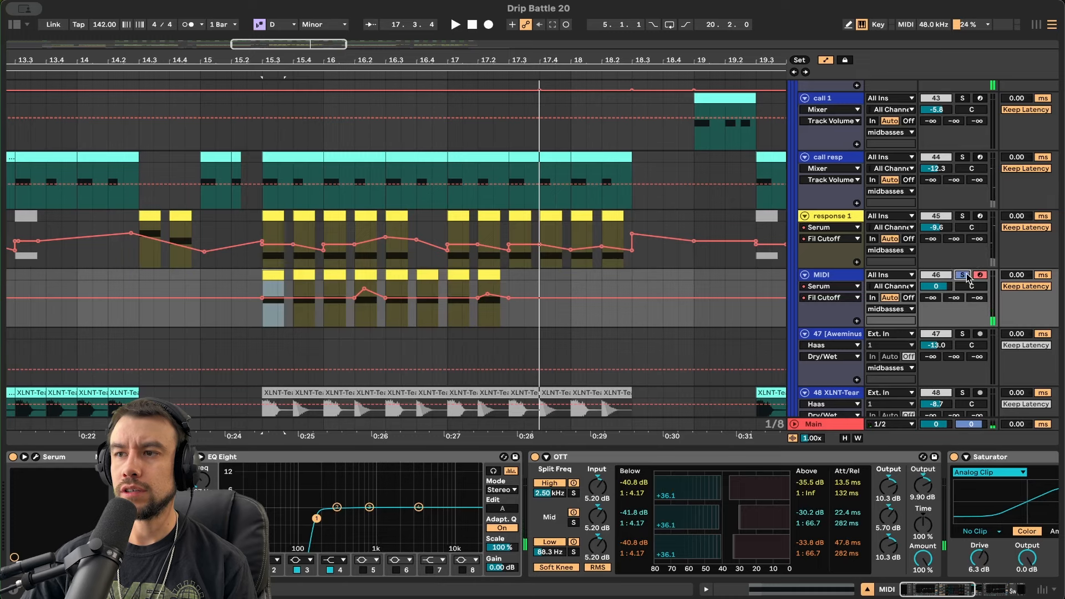
# - Unsolo the MIDI track, hide the automation and duplicate the eight-clip pattern once directly after the original
pyautogui.click(963, 275)
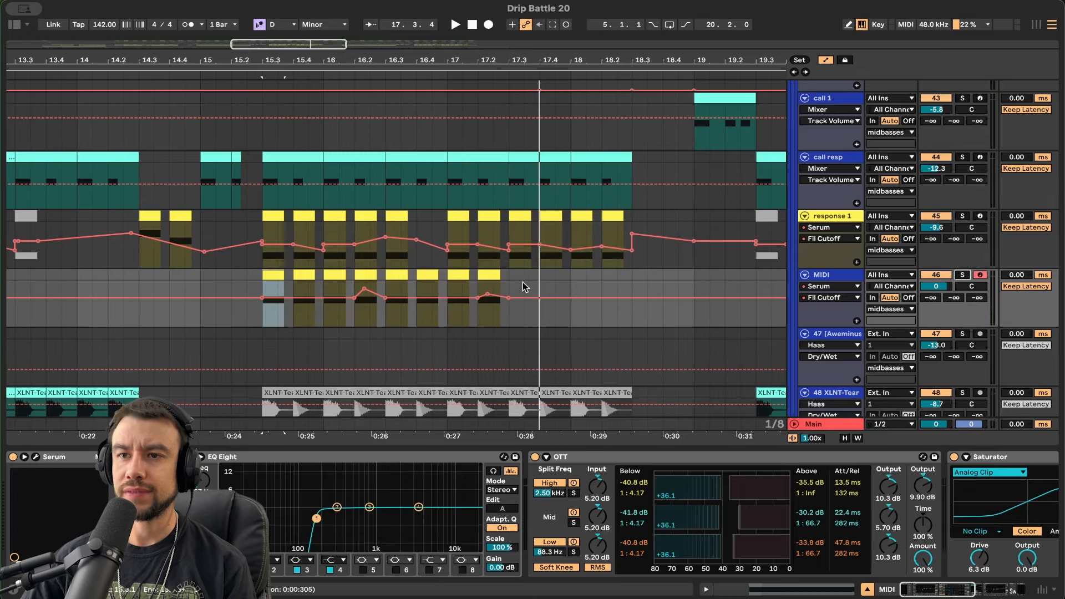
pyautogui.moveTo(505, 284); pyautogui.dragTo(261, 287)
pyautogui.press('super+d')
pyautogui.scroll(-3, 261, 287)
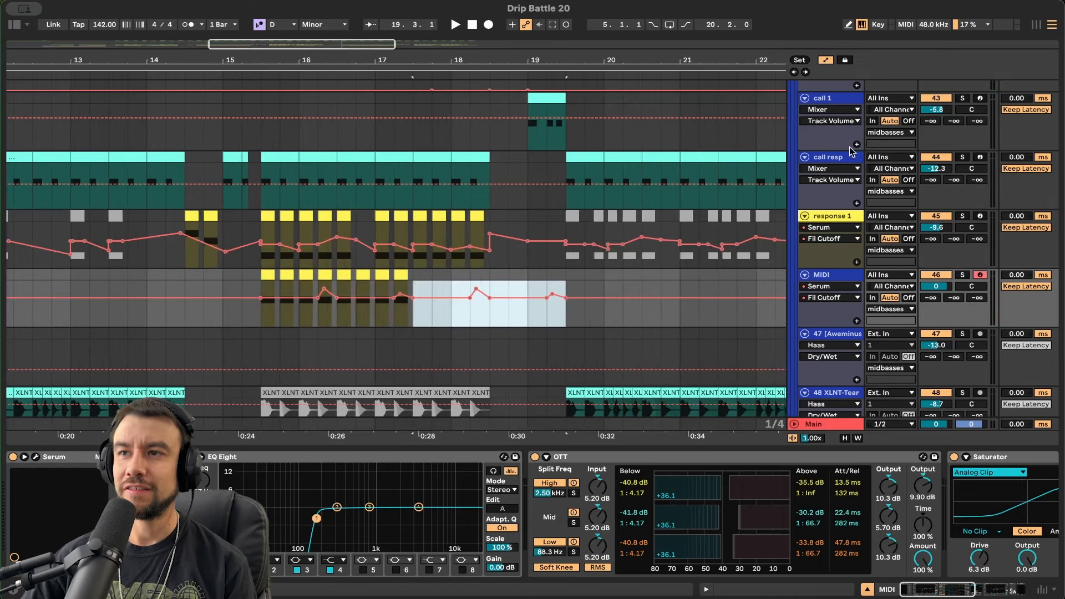
pyautogui.press('a')
pyautogui.moveTo(416, 307); pyautogui.dragTo(256, 305)
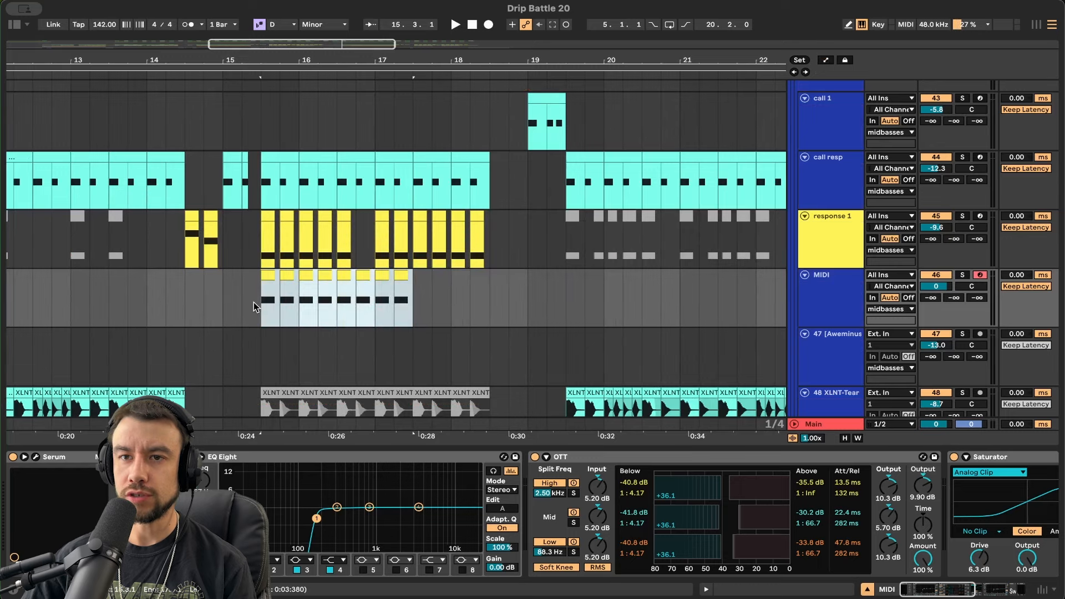
pyautogui.press('super+d')
# - Mute the response 1 track and play the MIDI track's pattern in the full mix from bar 15.3
pyautogui.click(950, 216)
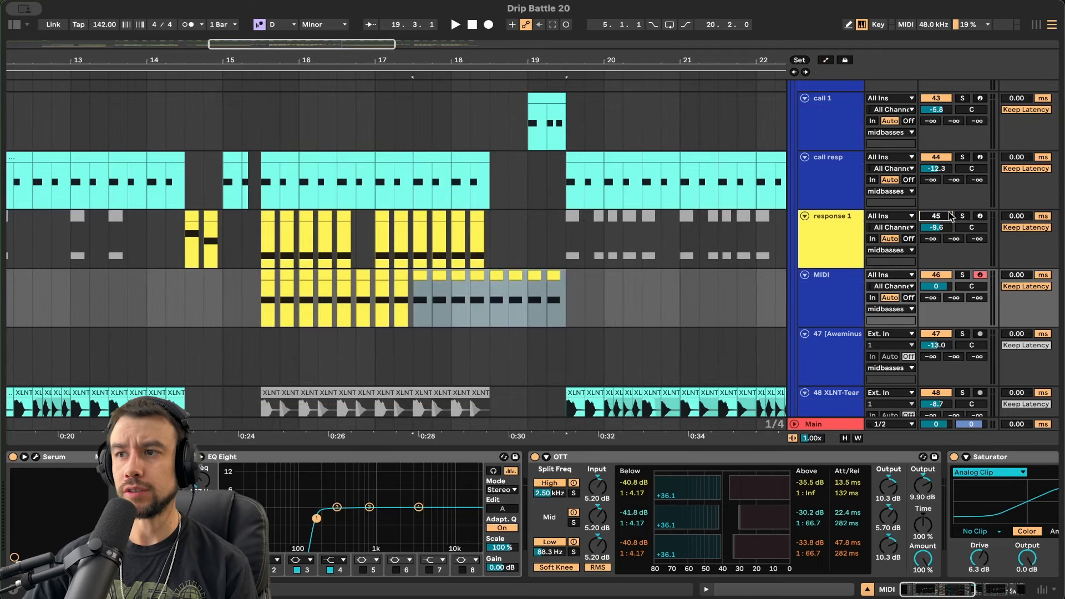
pyautogui.click(243, 253)
pyautogui.press('space')
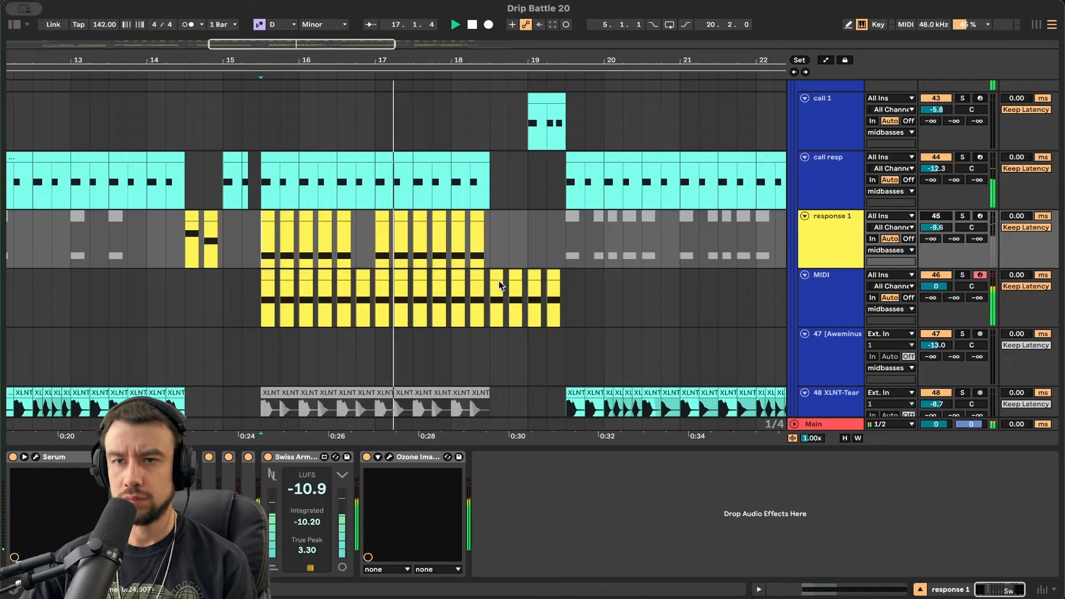
pyautogui.scroll(2, 481, 331)
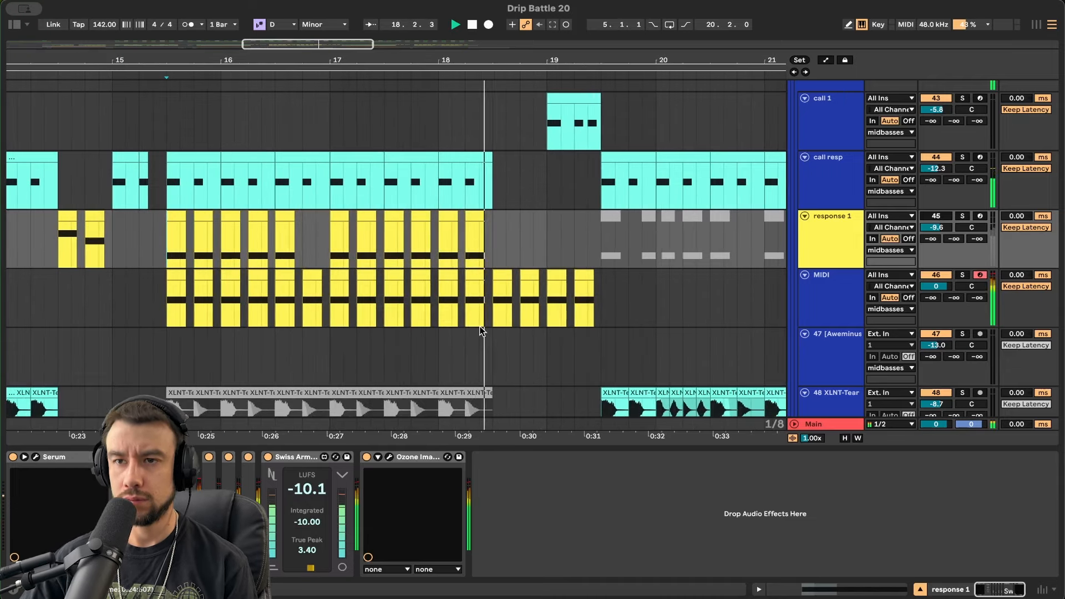
pyautogui.scroll(-2, 483, 331)
pyautogui.press('space')
# - Delete all the clips on the MIDI track and move the selection to the response 1 track
pyautogui.moveTo(595, 281); pyautogui.dragTo(218, 294)
pyautogui.press('Delete')
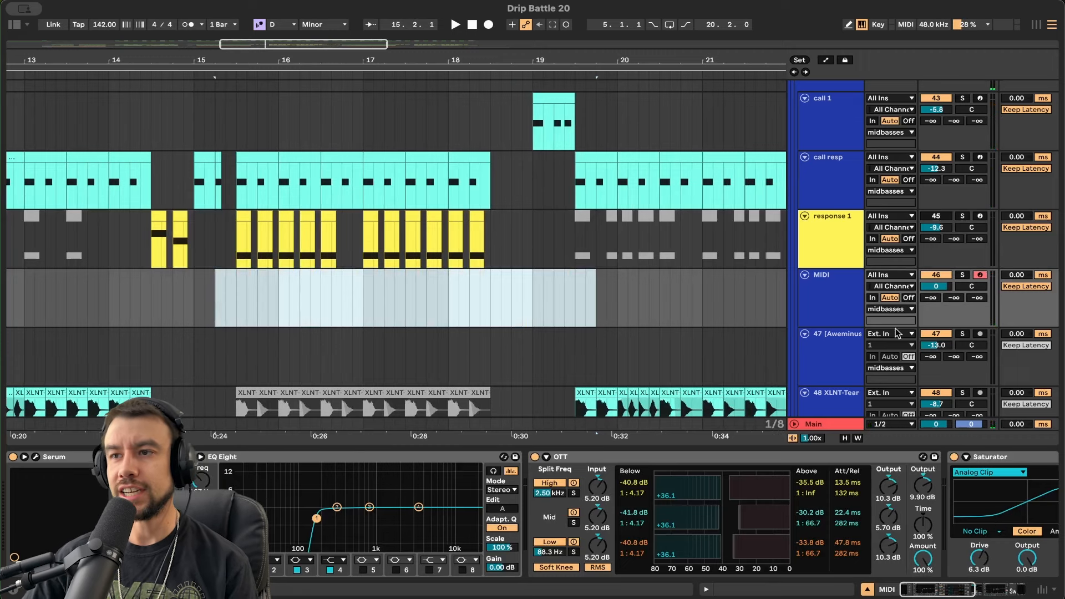
pyautogui.press('Up')
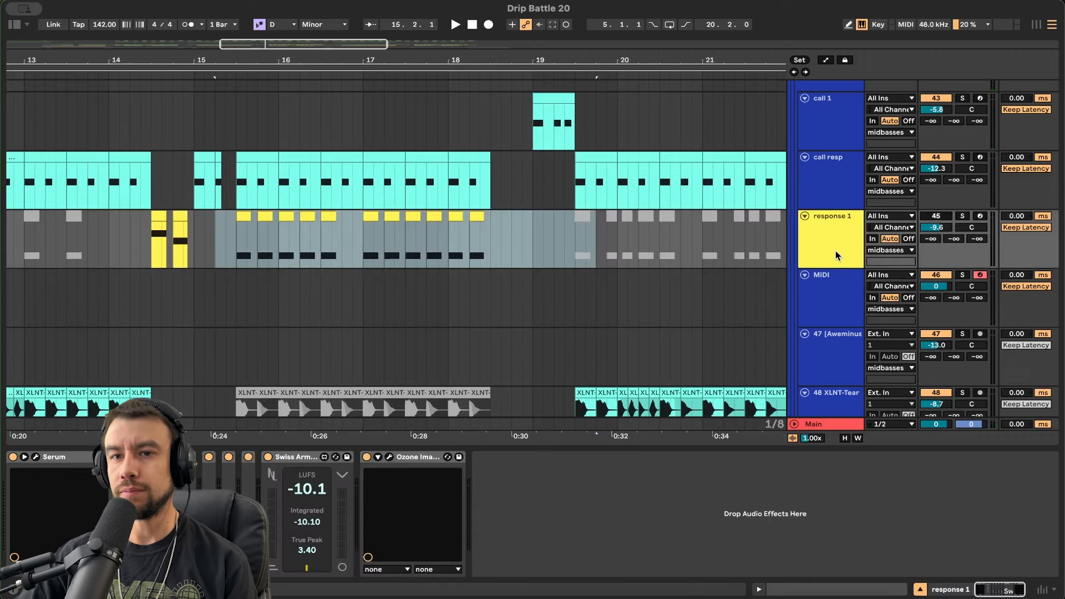
# - Review the effects chain from Reverb to Delay in response 1's Serum patch, return to the oscillators and close the plug-in
pyautogui.click(37, 457)
pyautogui.click(424, 73)
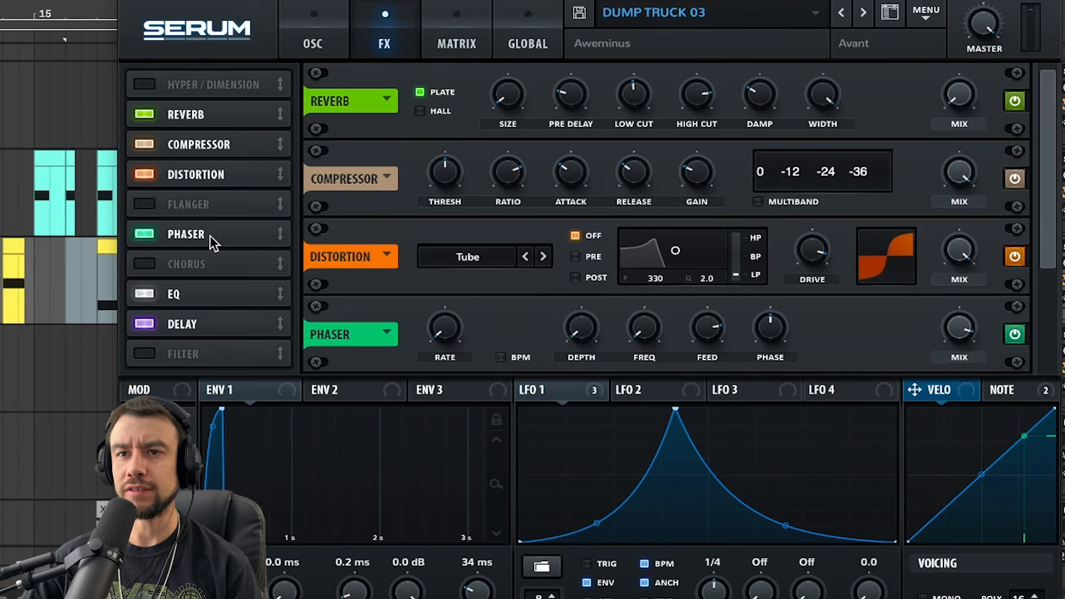
pyautogui.scroll(-2, 204, 302)
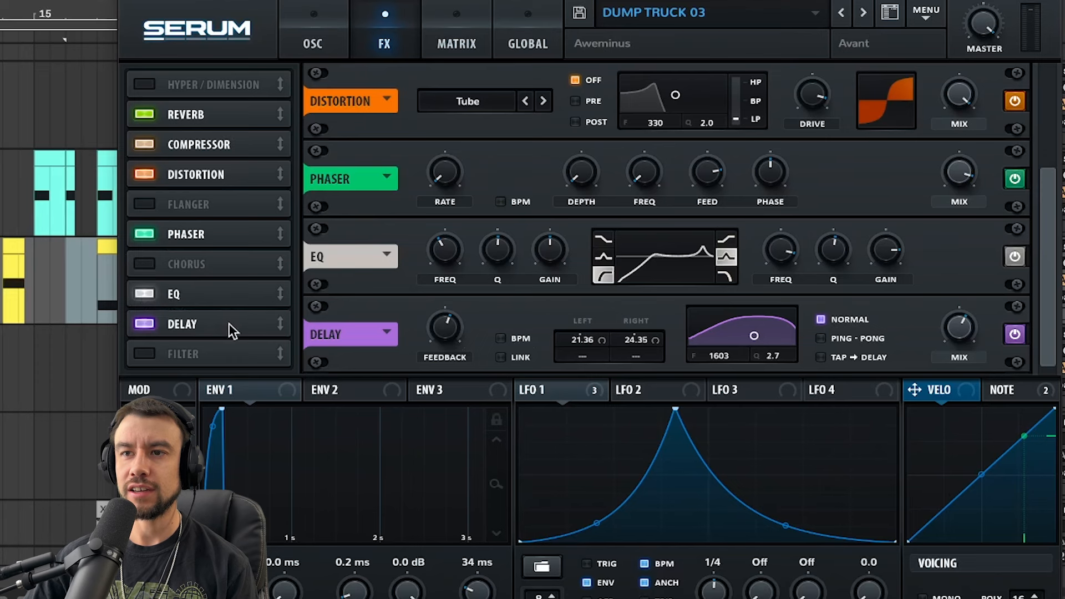
pyautogui.click(316, 42)
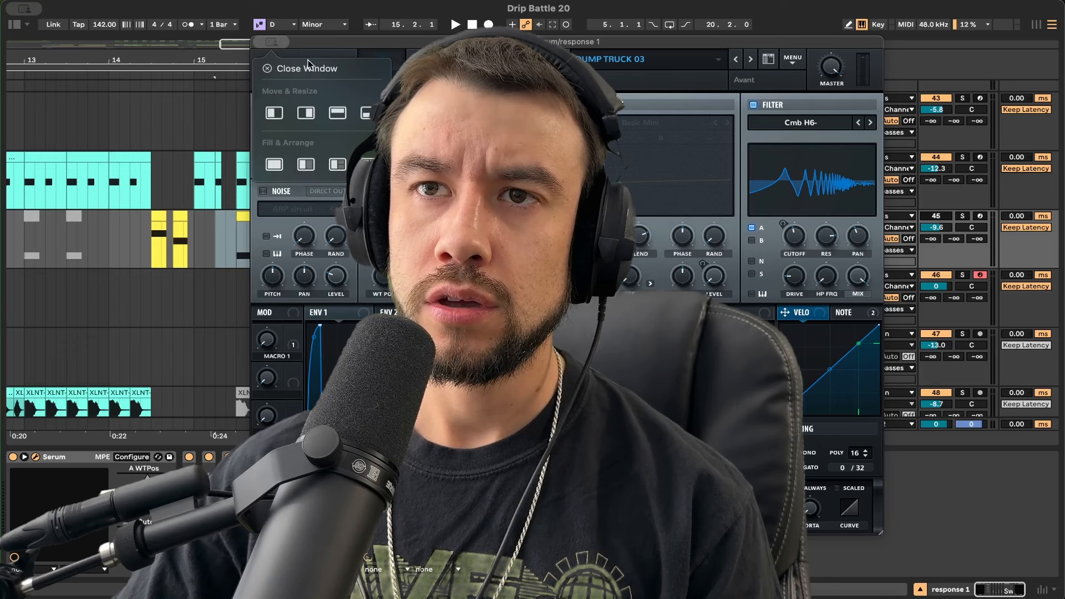
pyautogui.click(308, 68)
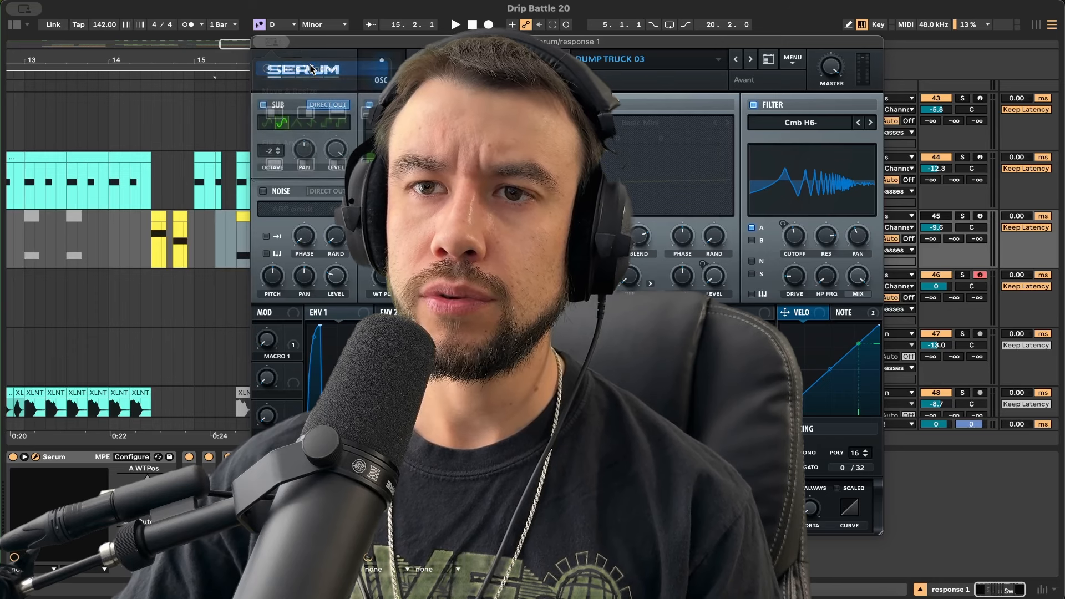
pyautogui.click(245, 238)
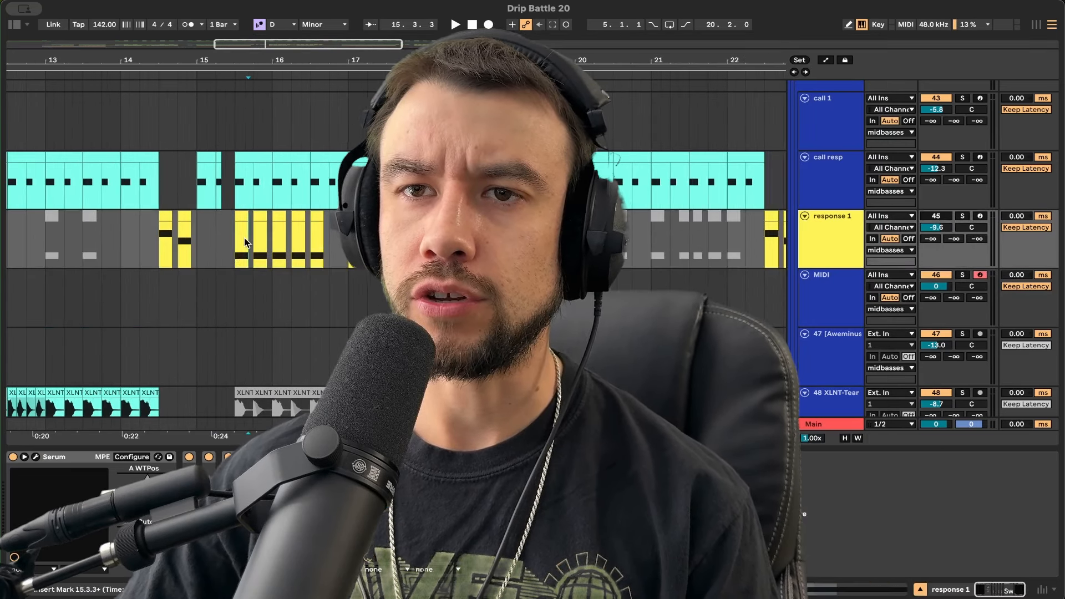
pyautogui.scroll(5, 244, 239)
pyautogui.scroll(-2, 244, 239)
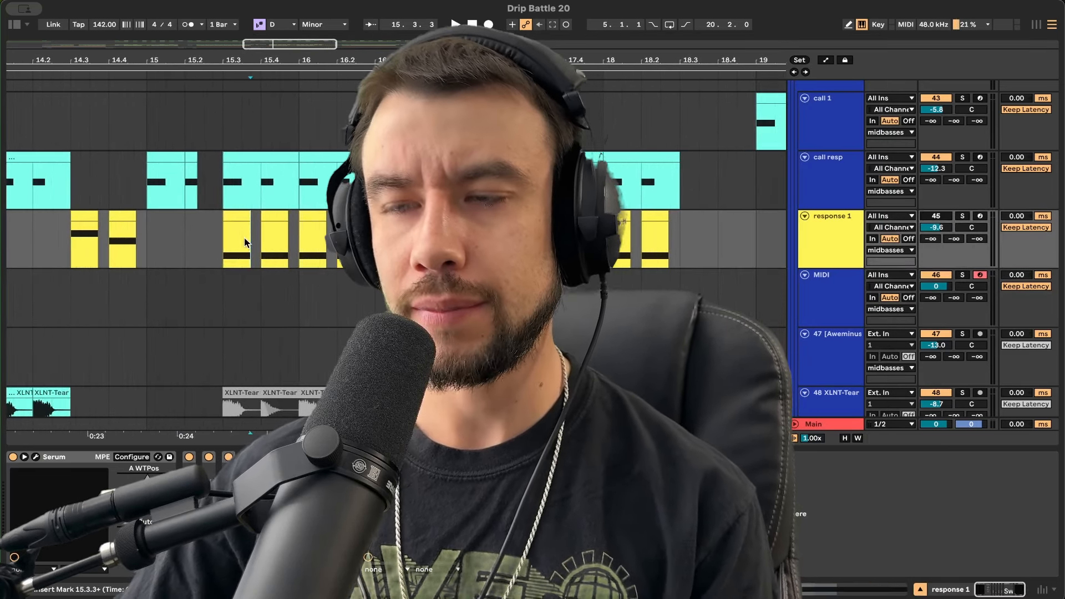